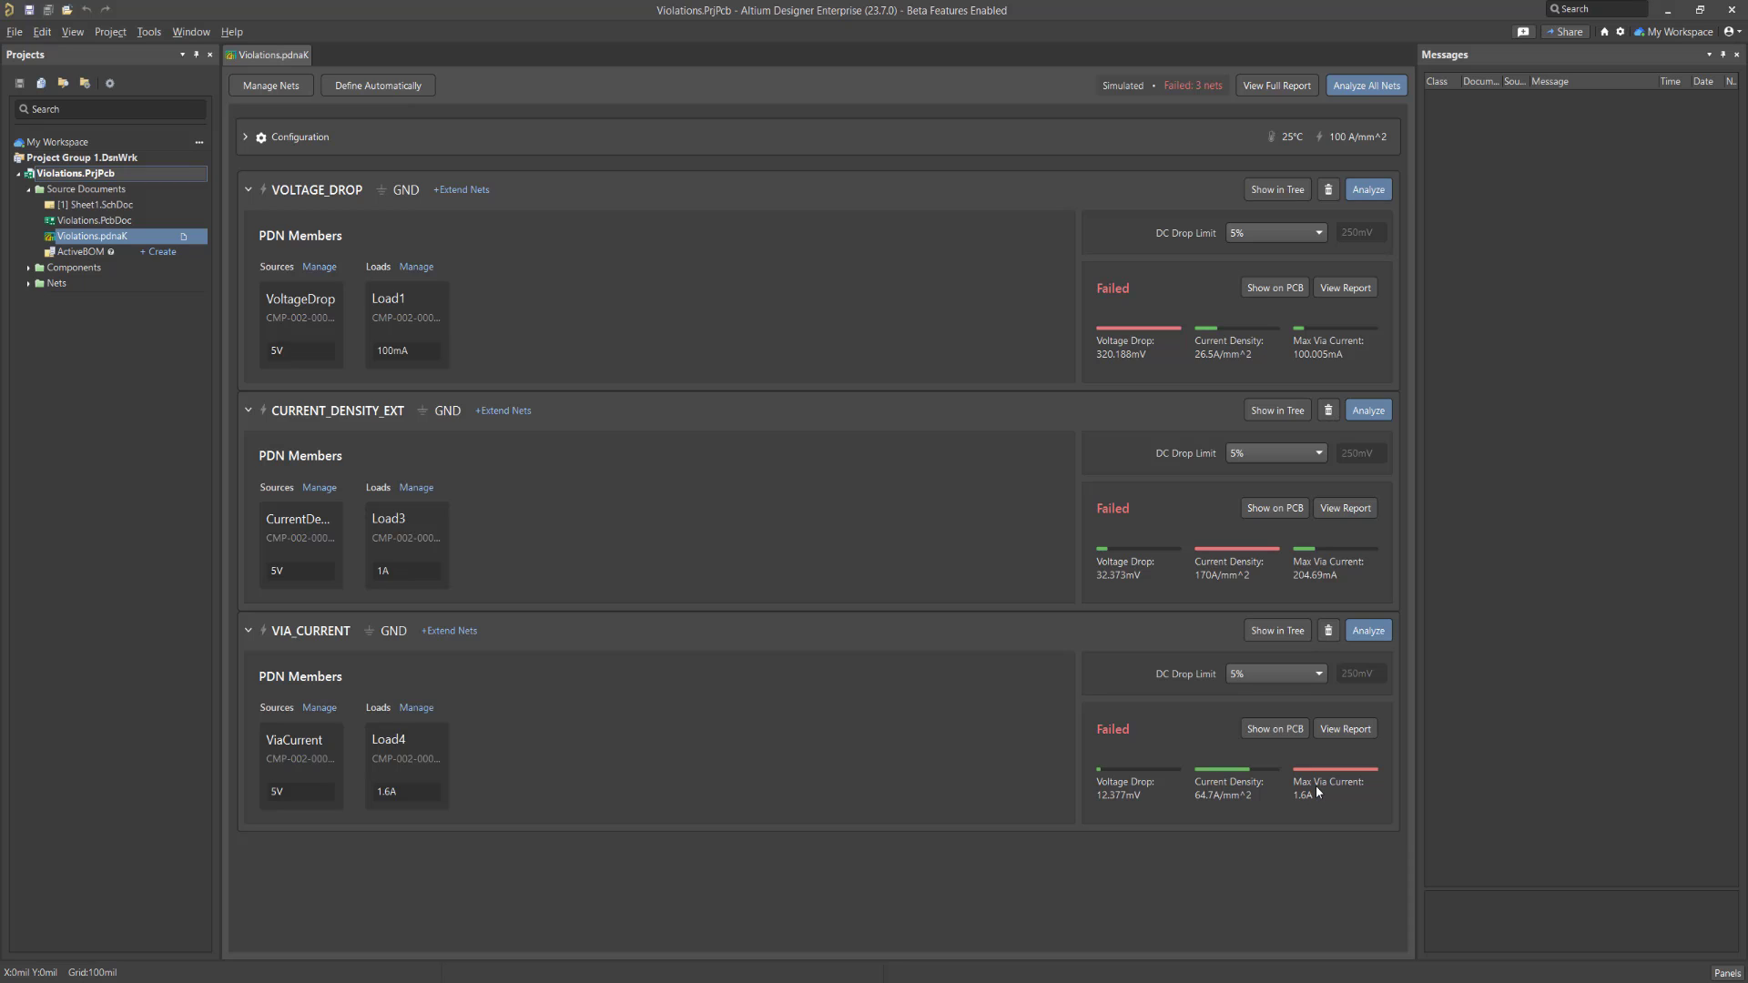
Review the VOLTAGE_DROP report, return to the net overview, and show that net's voltage drop results on the PCB.
click(1346, 287)
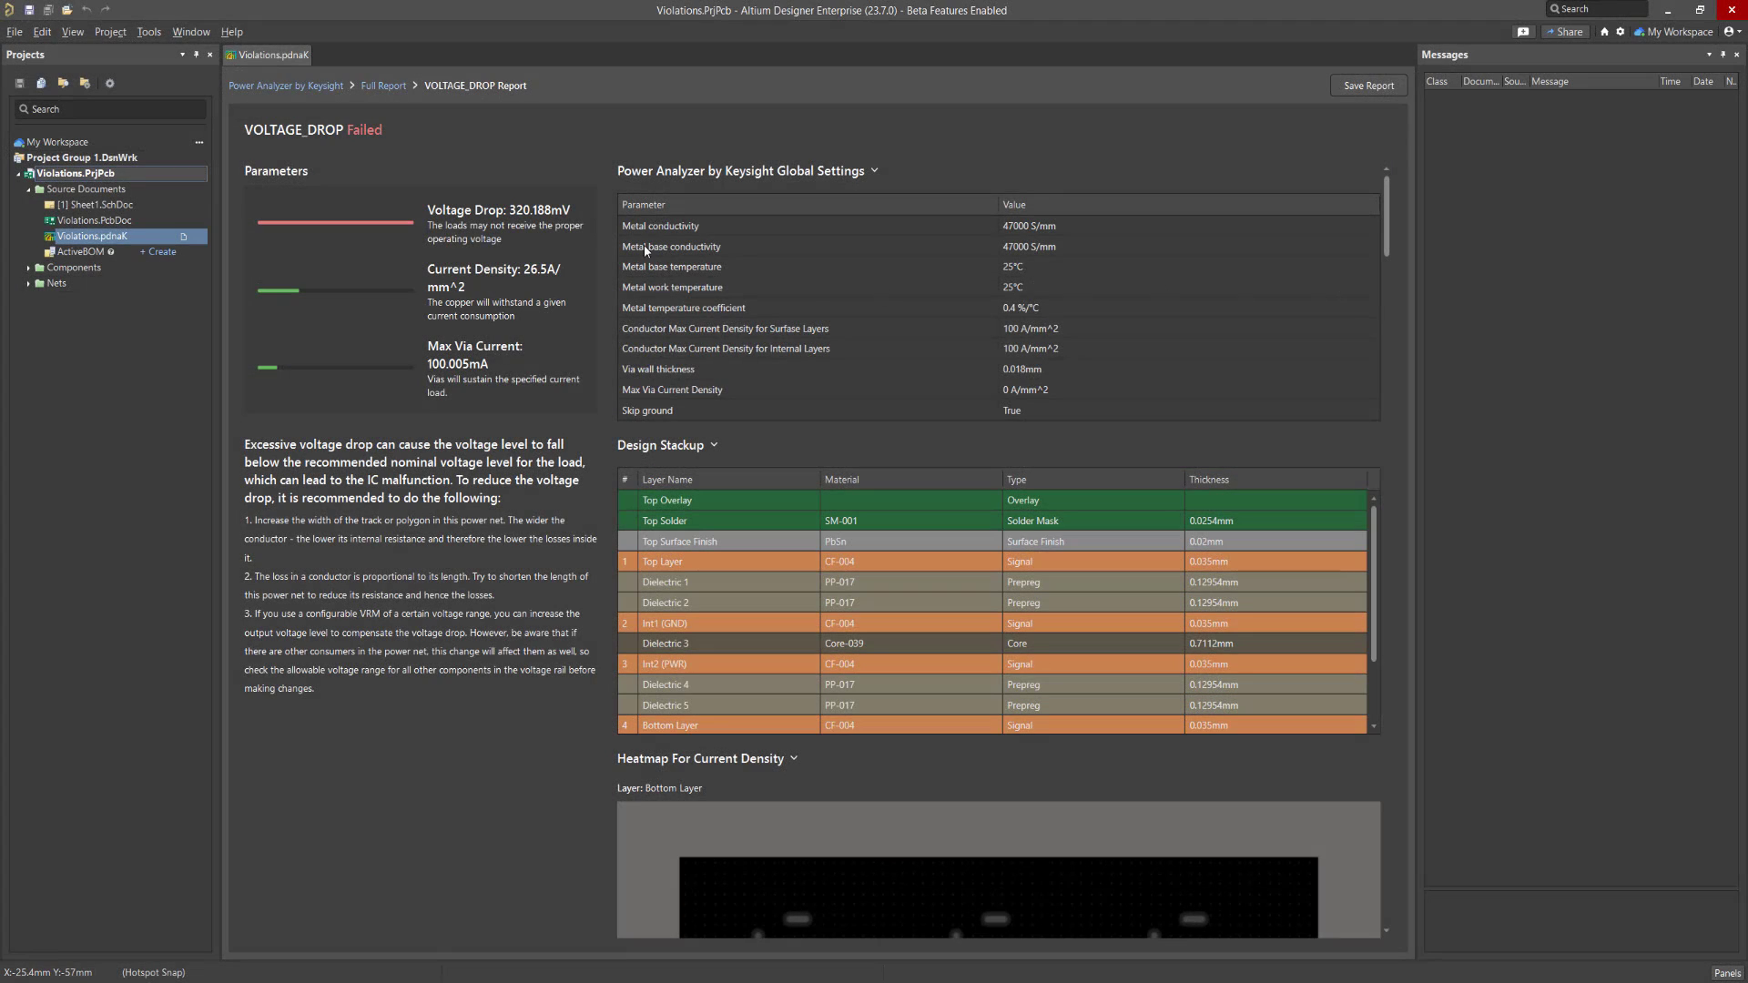
click(318, 88)
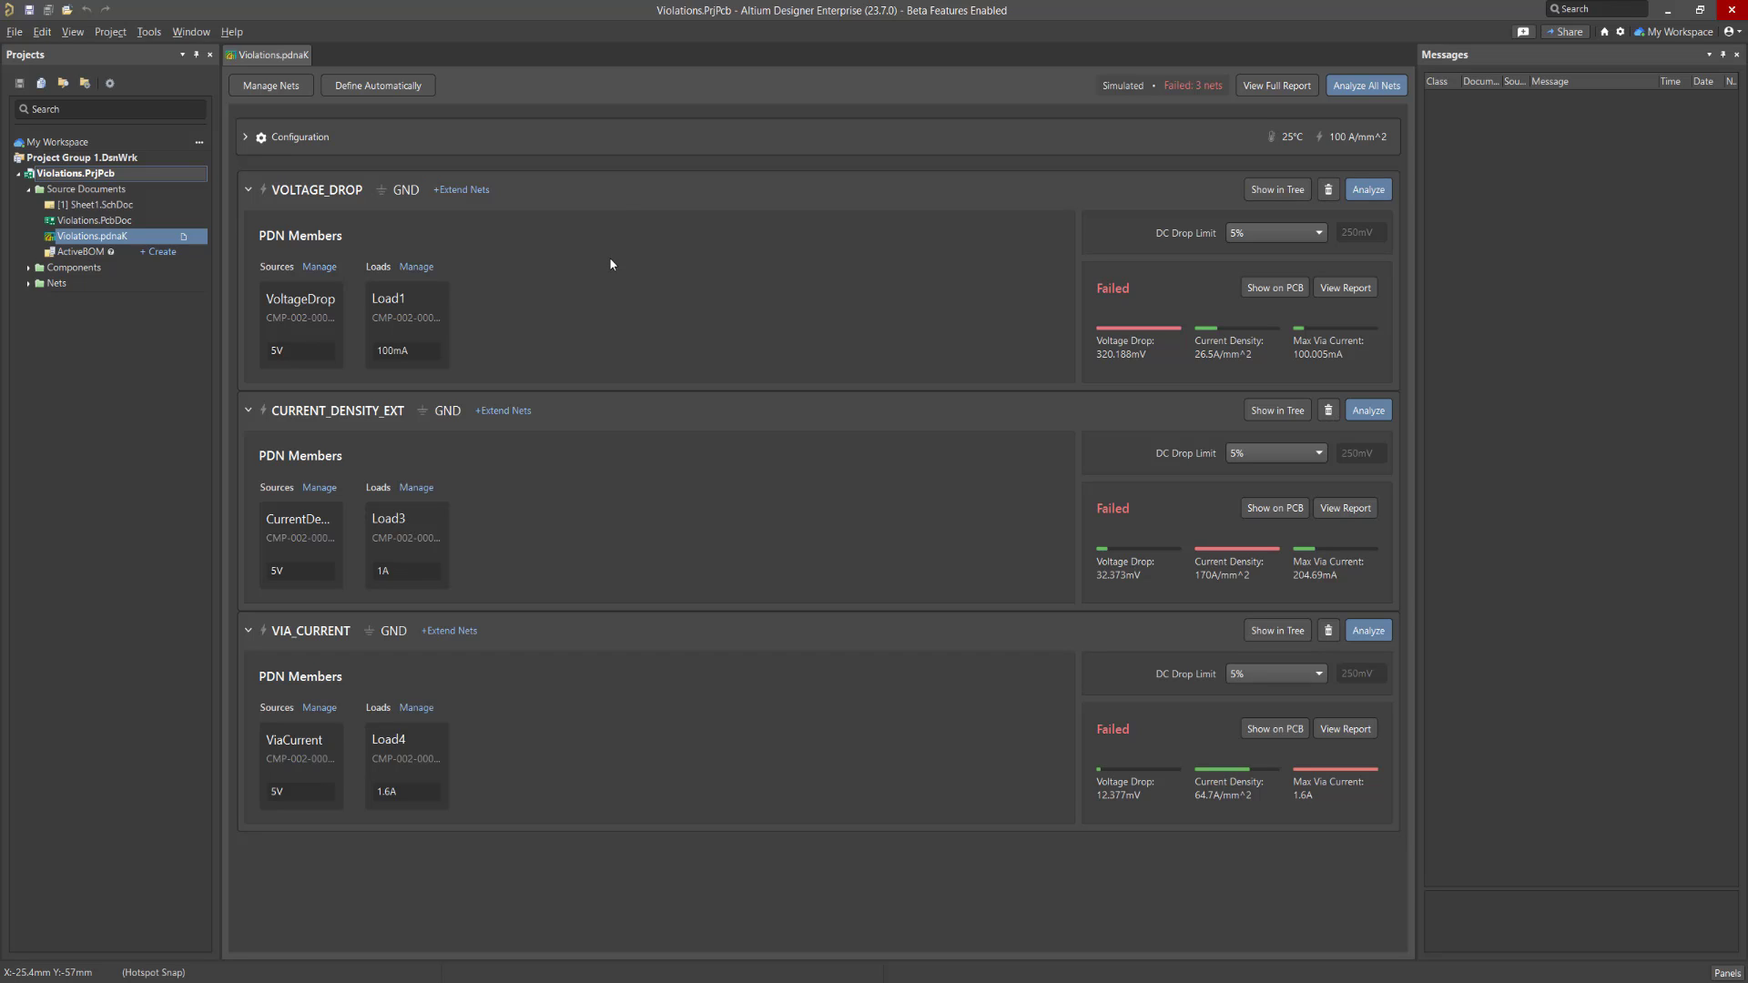
click(1274, 291)
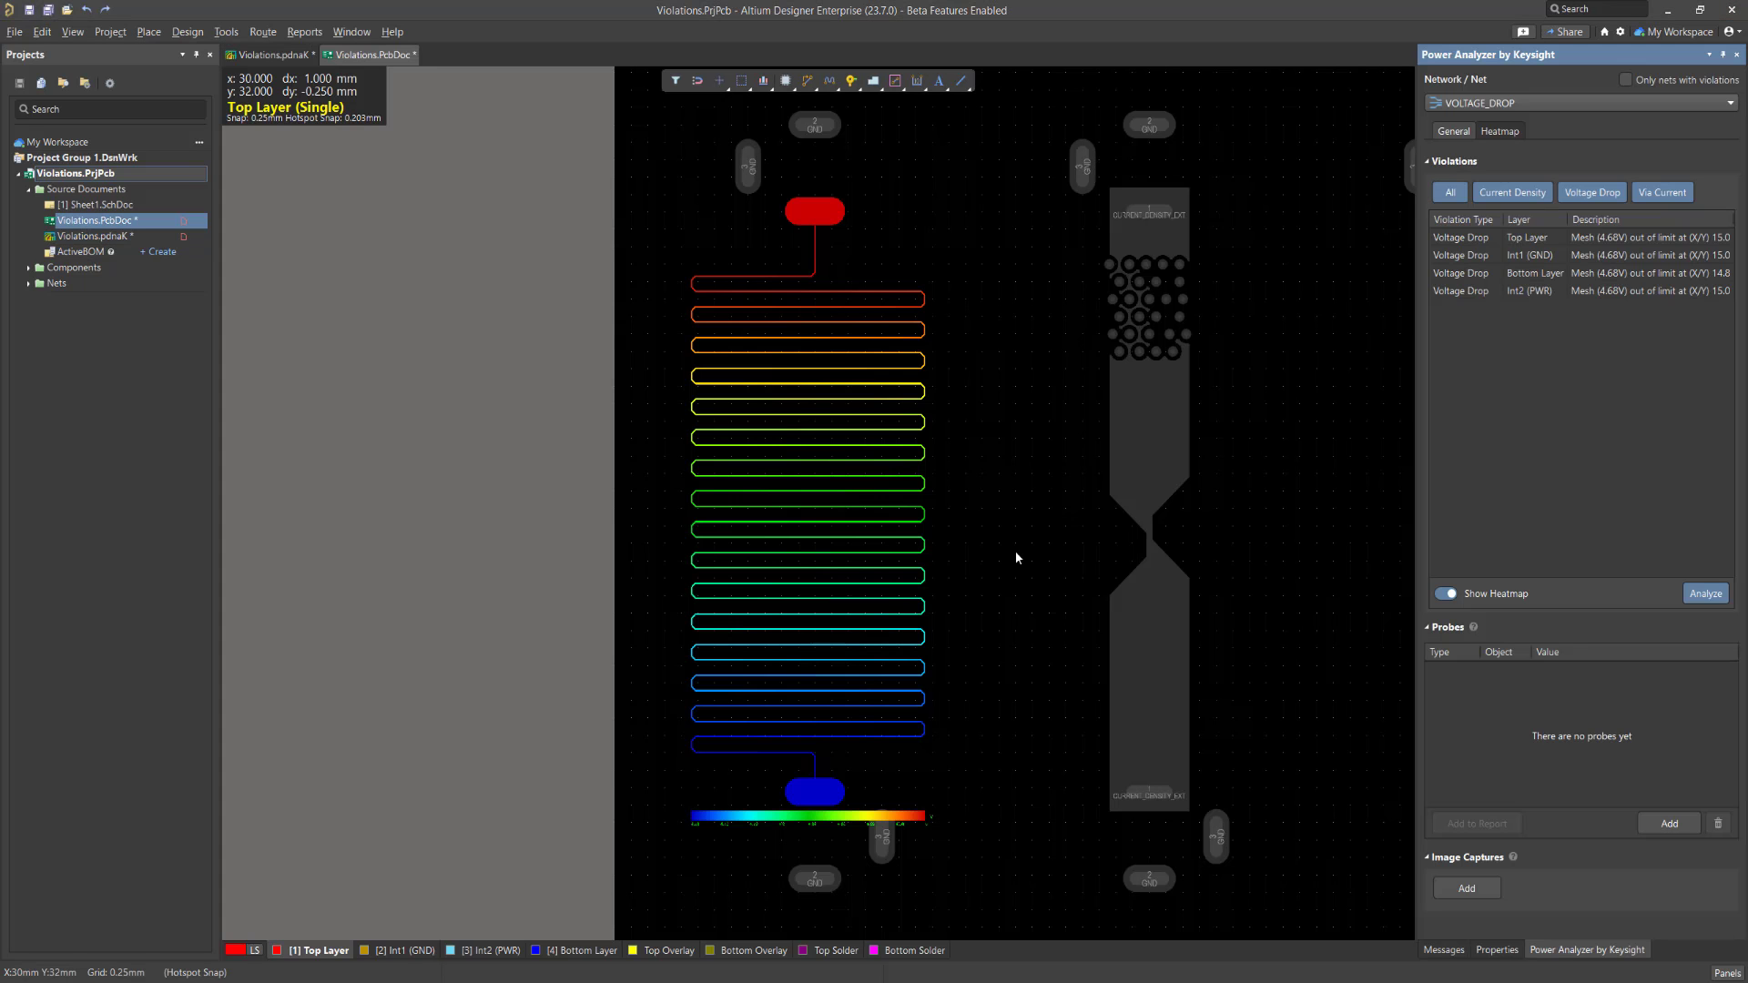
scroll(781, 522, up, 1)
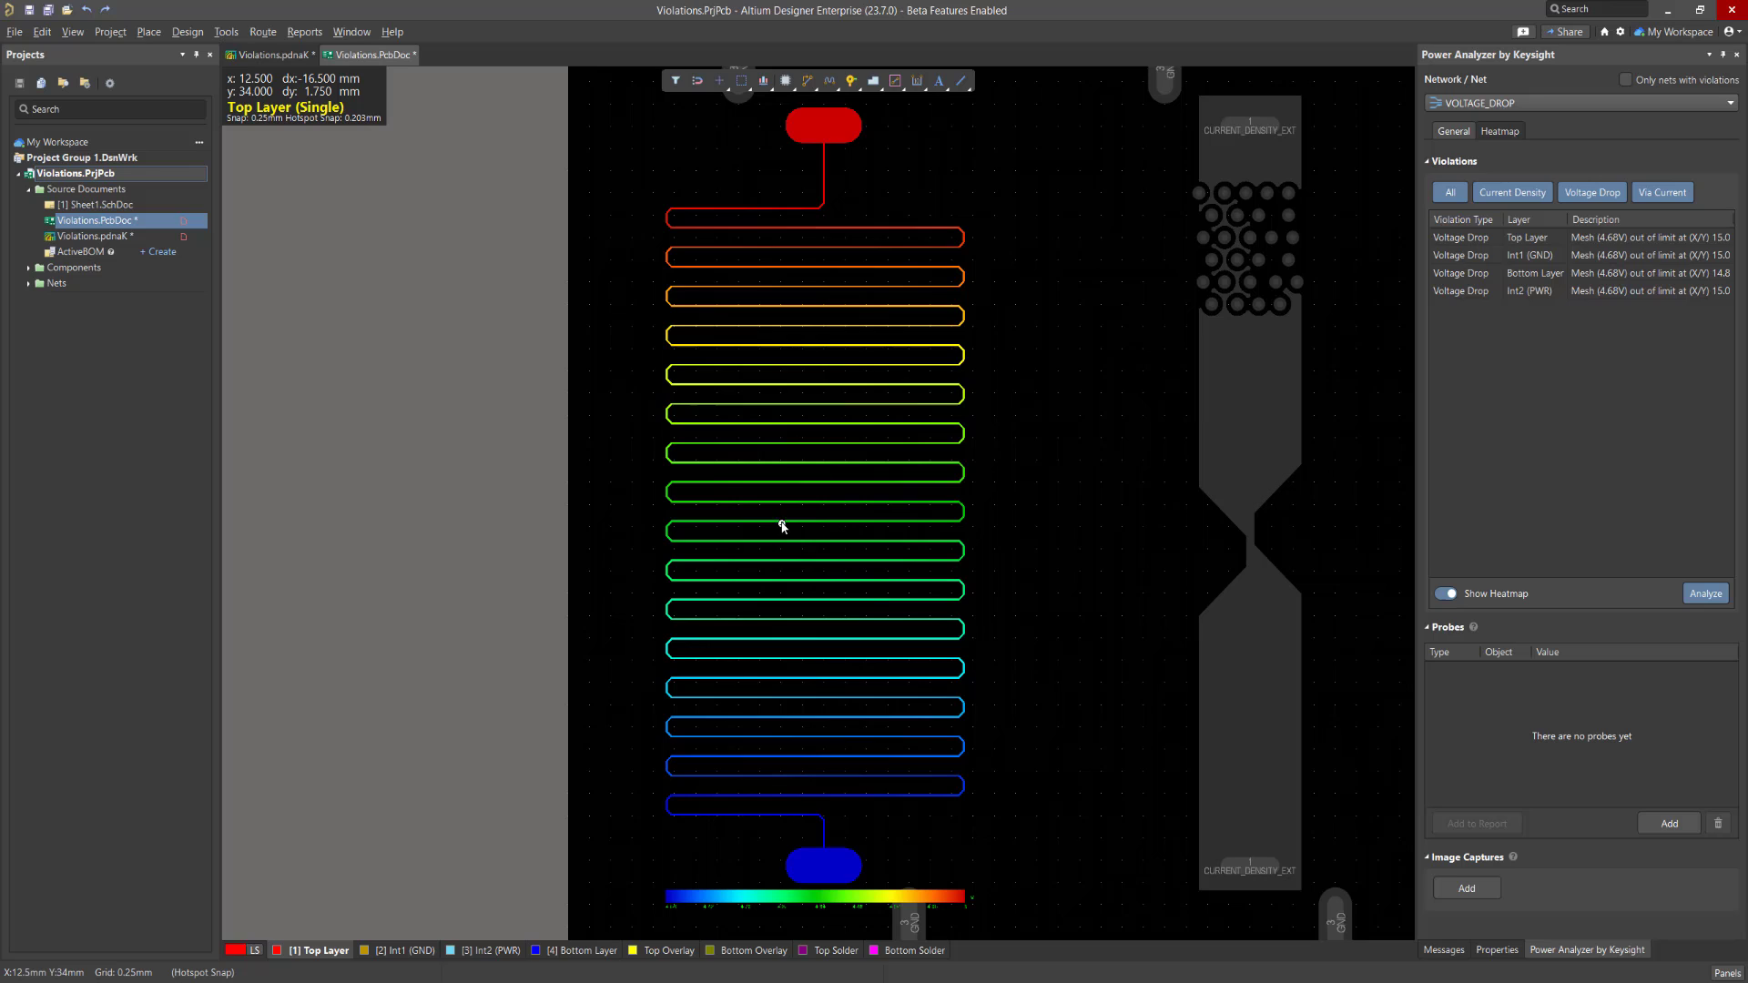
right_click(781, 528)
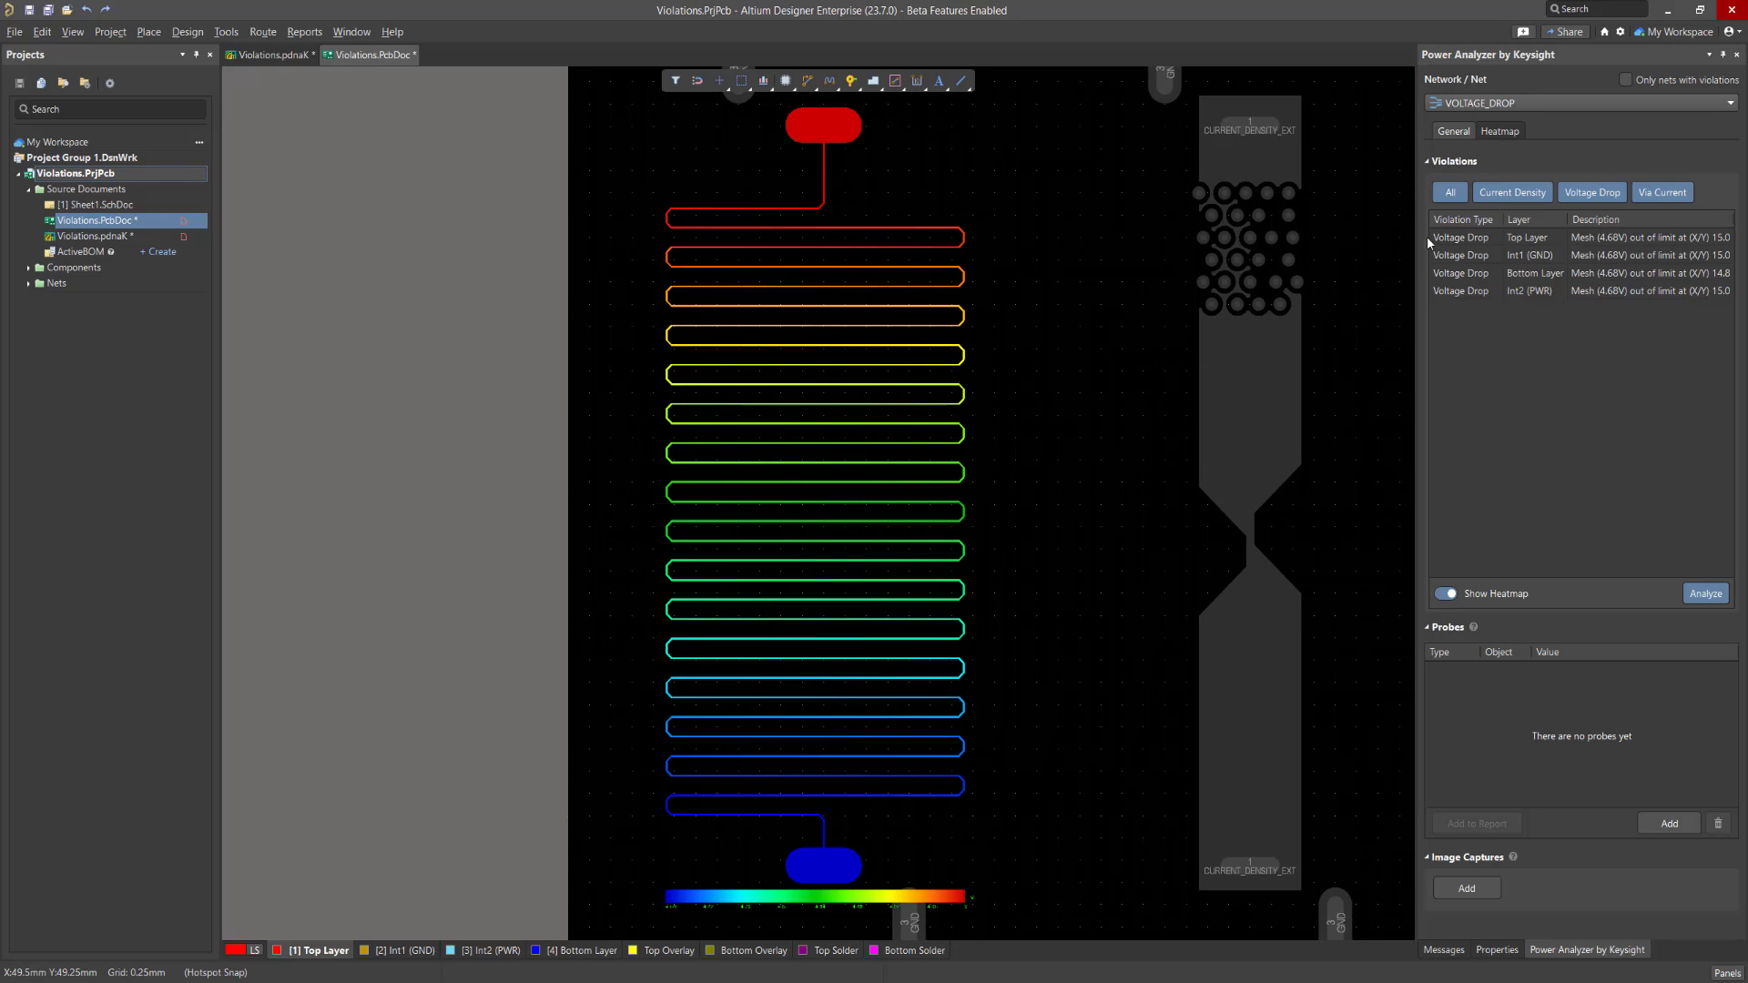
Check the VOLTAGE_DROP heatmap settings and locate the Top Layer voltage drop violation on the board.
click(1507, 134)
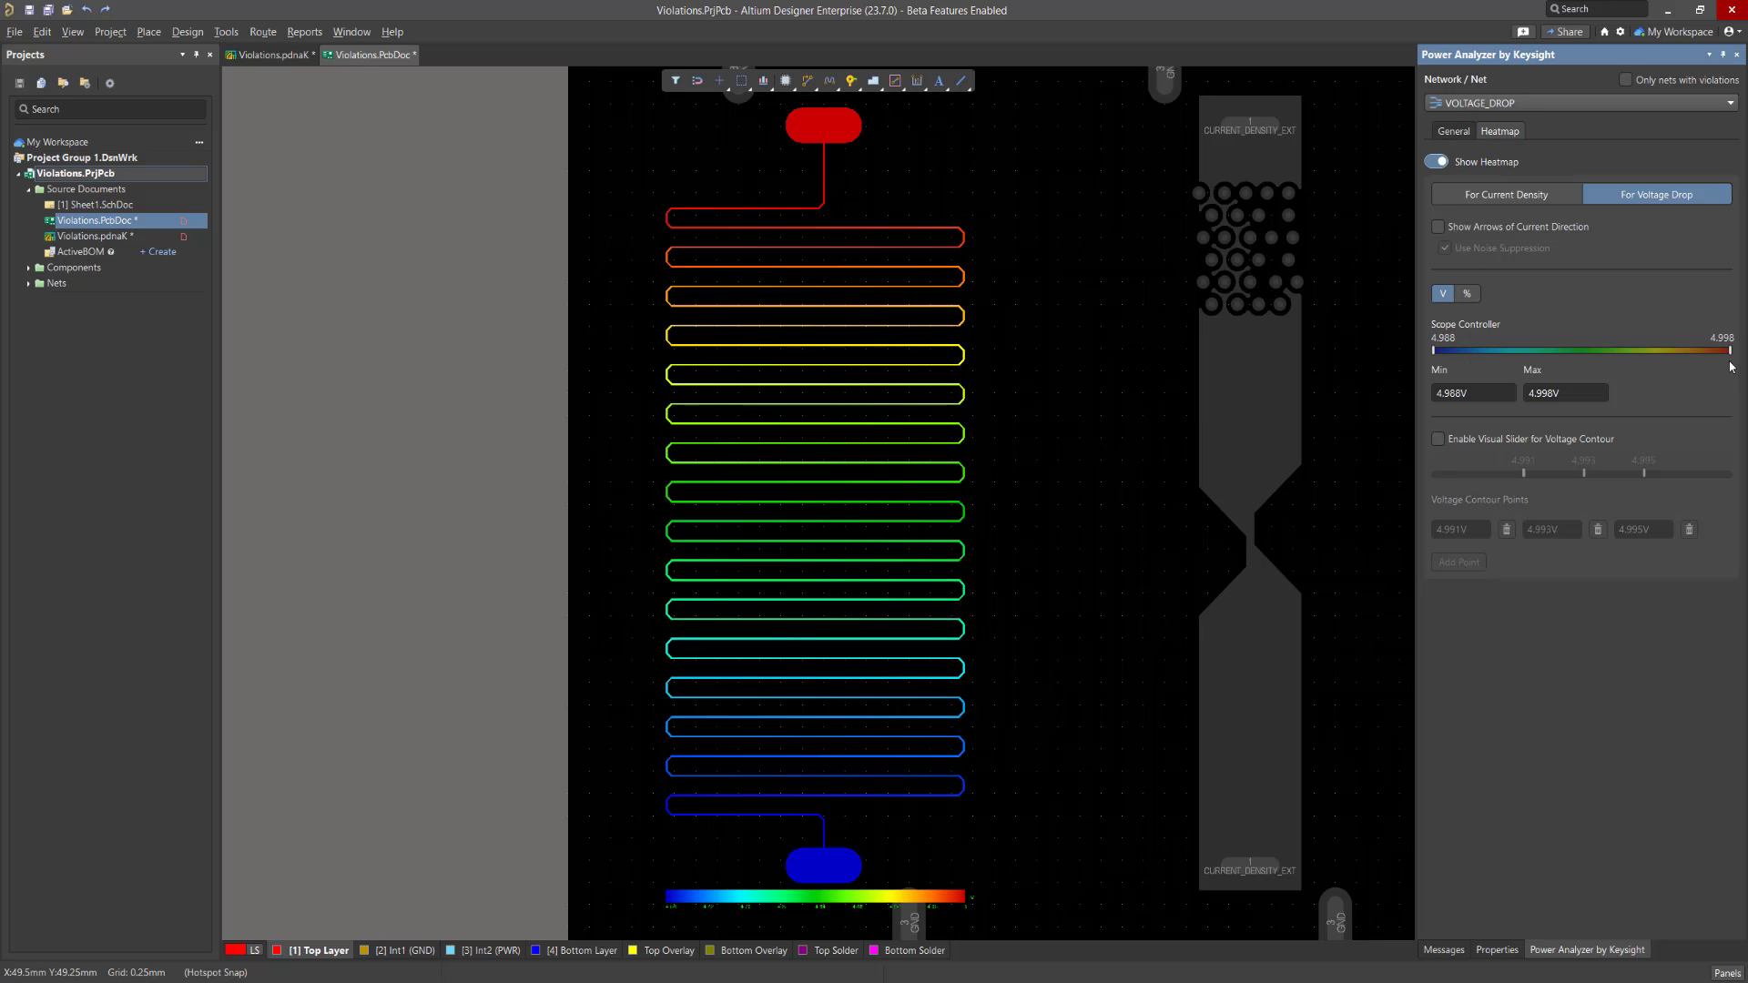
click(1457, 132)
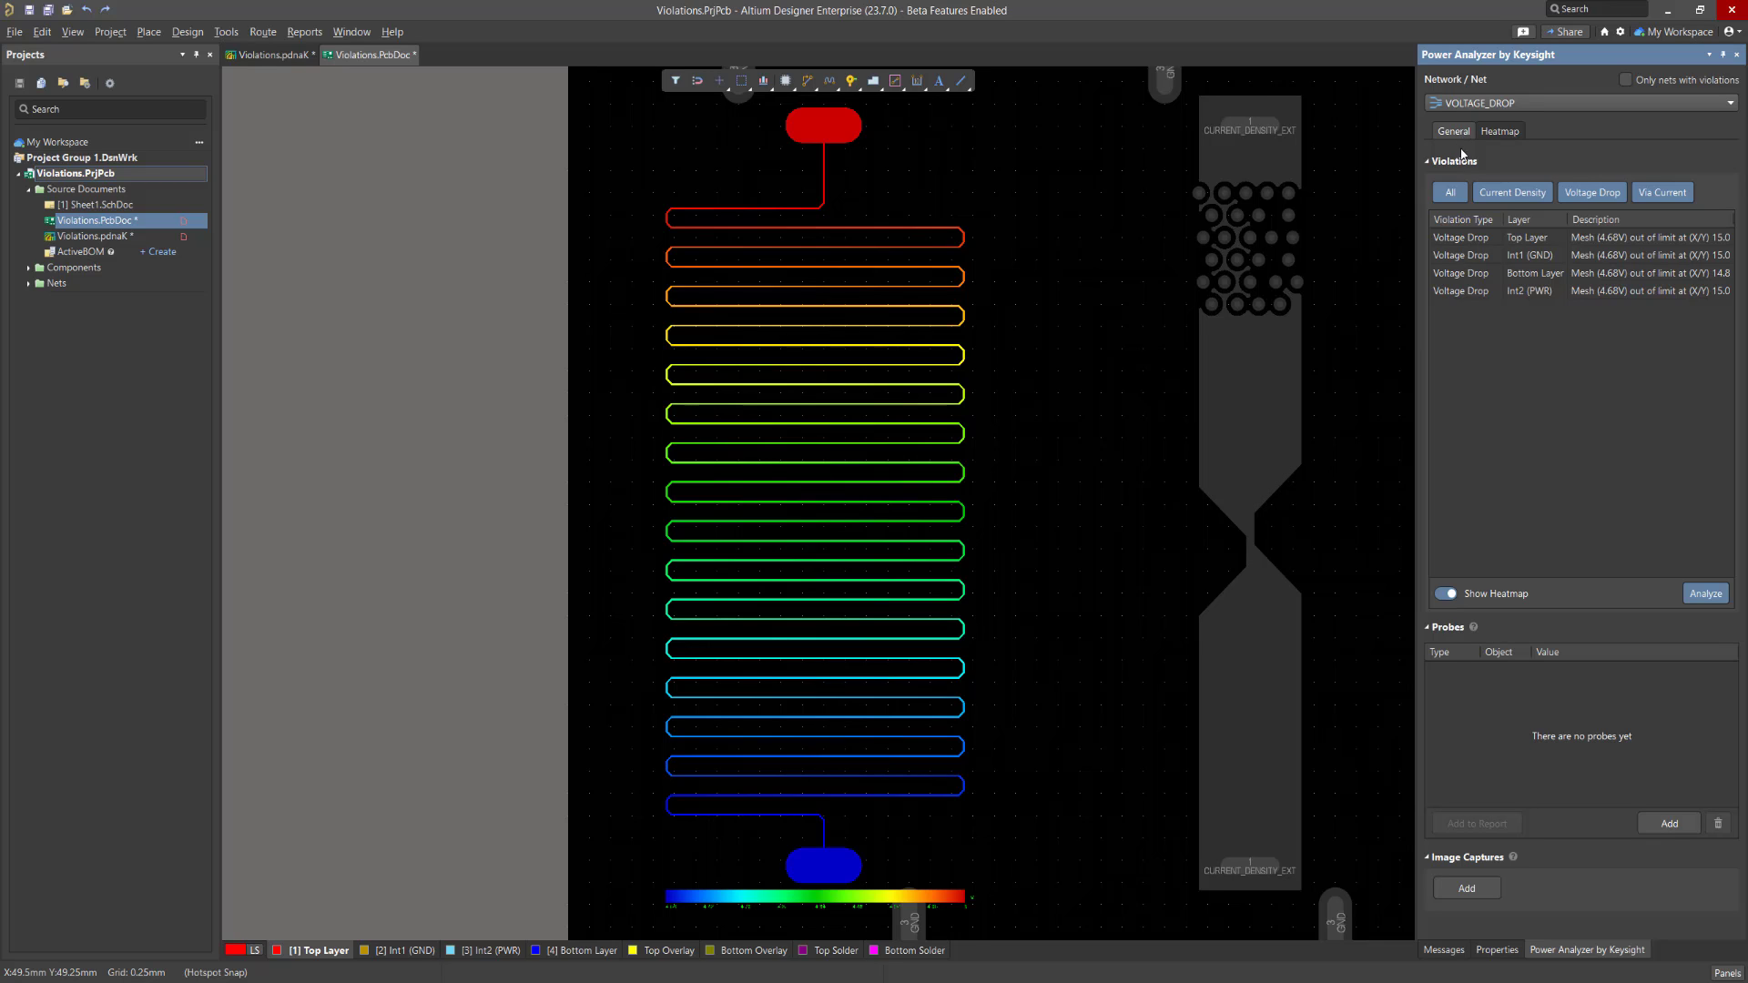
click(1490, 242)
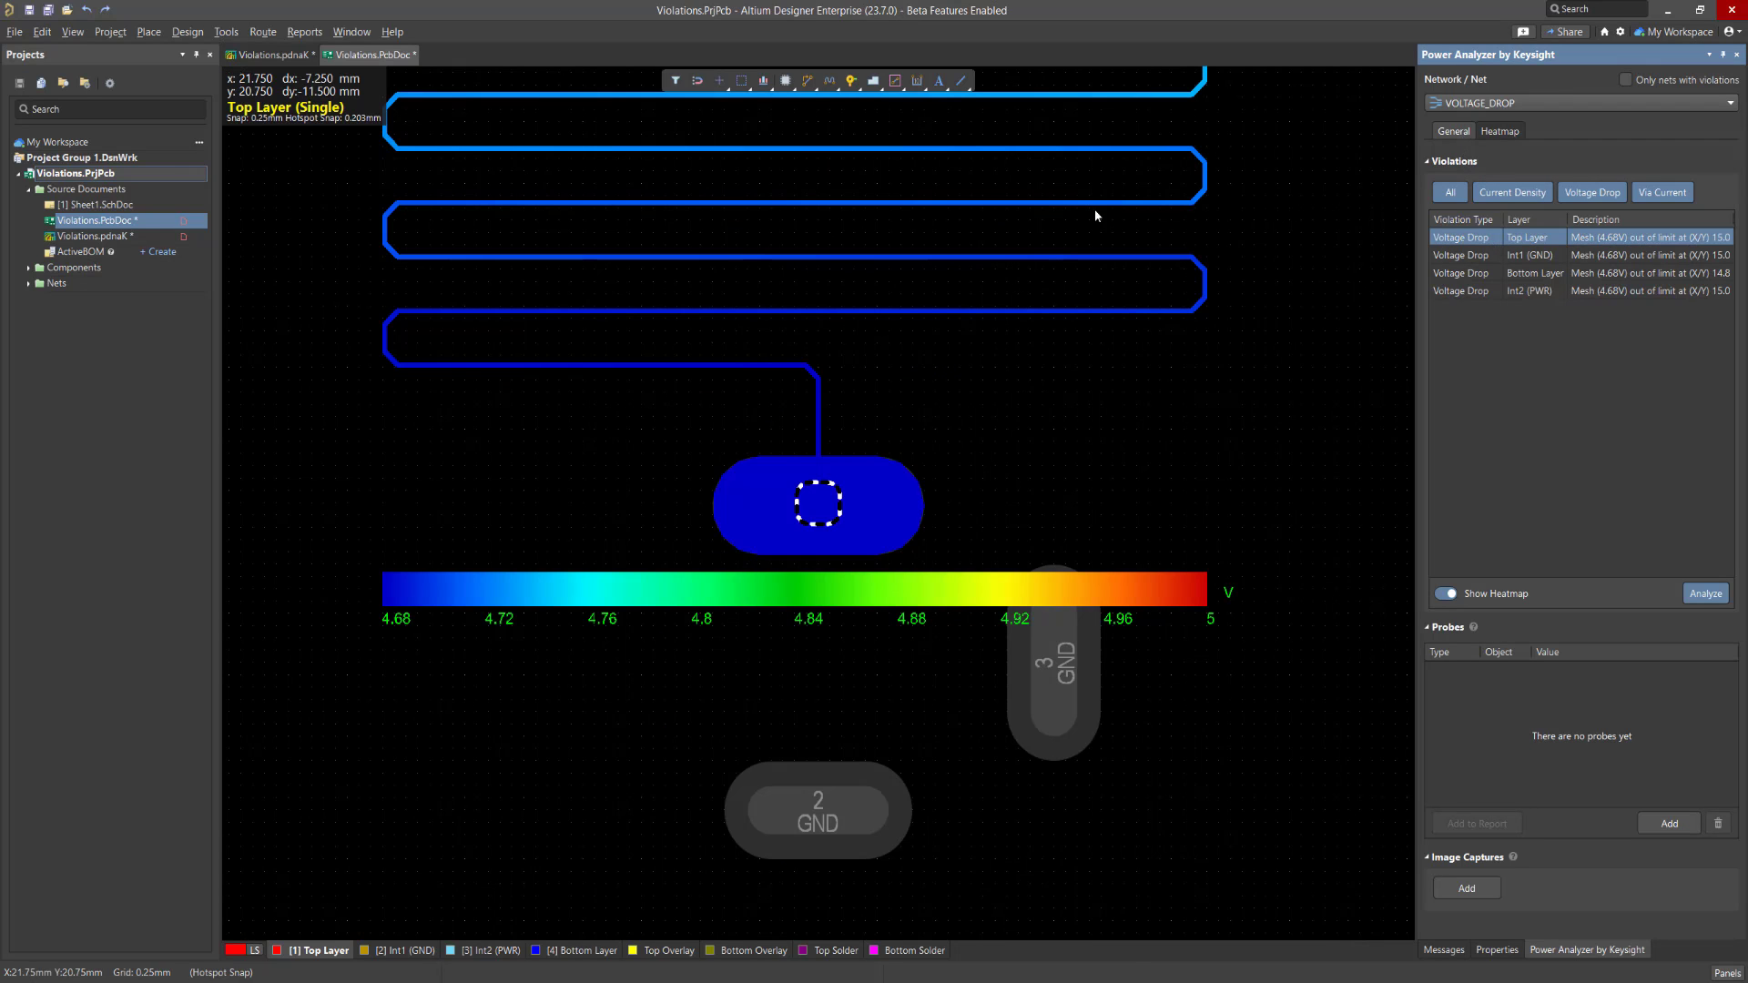
ctrl+scroll(926, 167, down, 2)
ctrl+scroll(925, 173, down, 1)
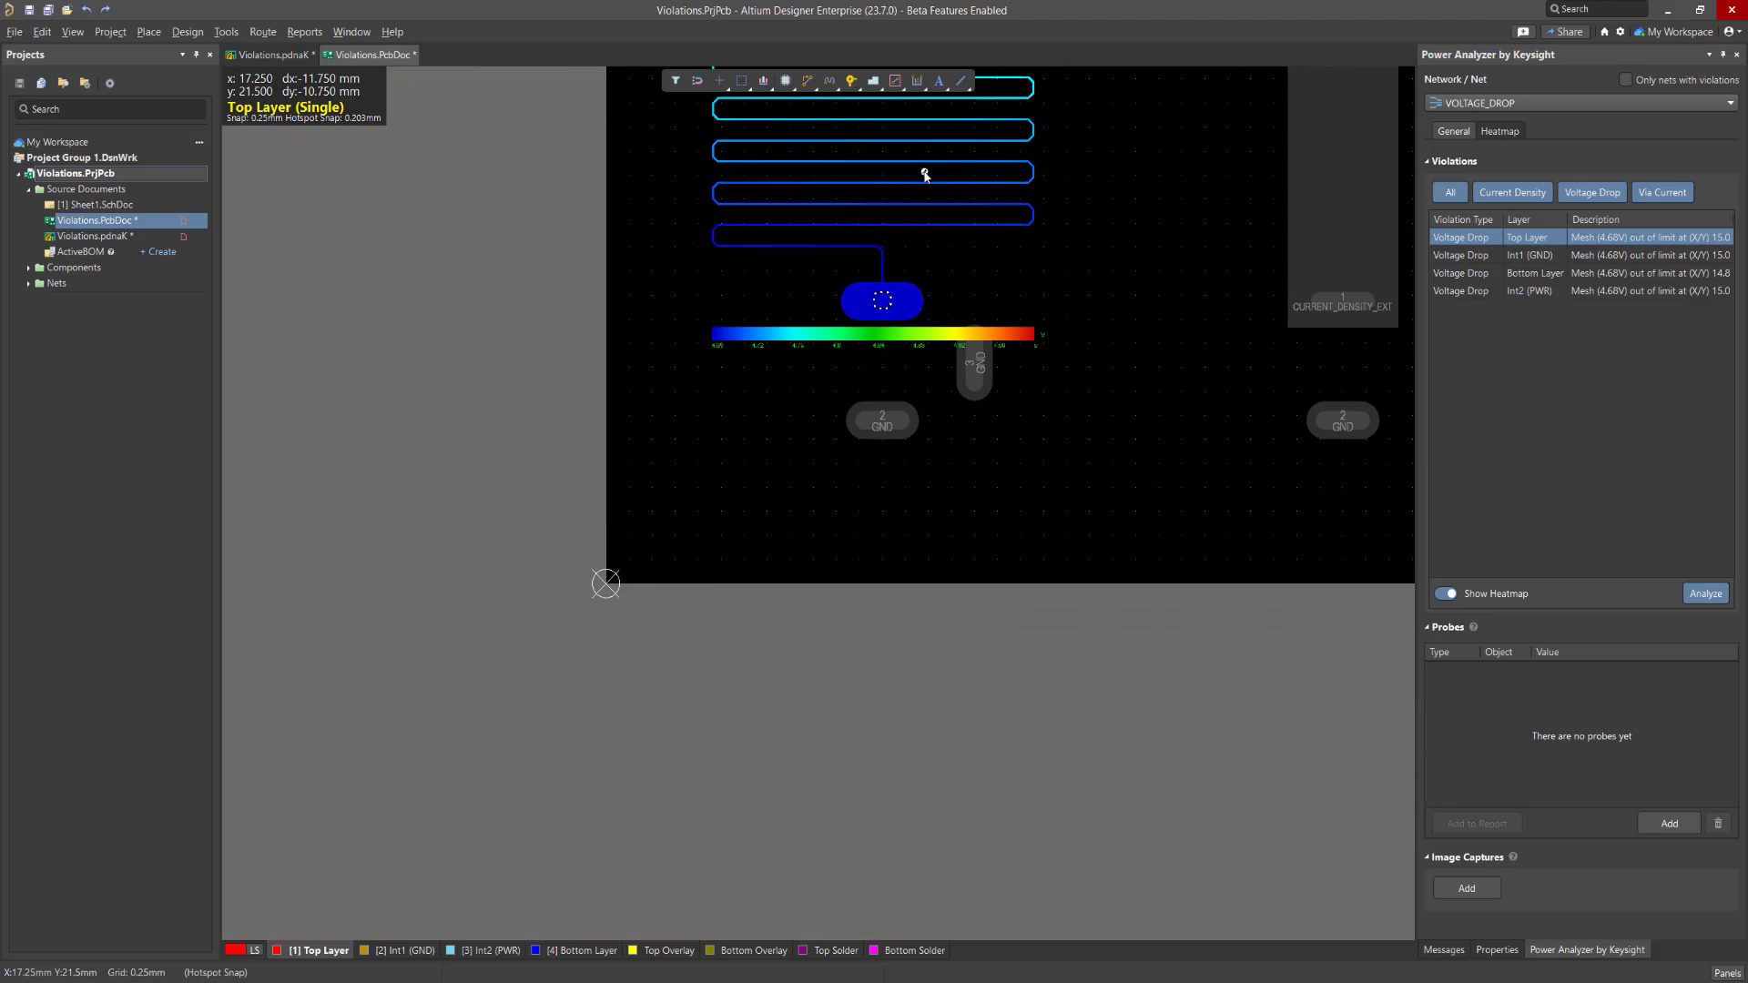
drag(925, 203, 909, 792)
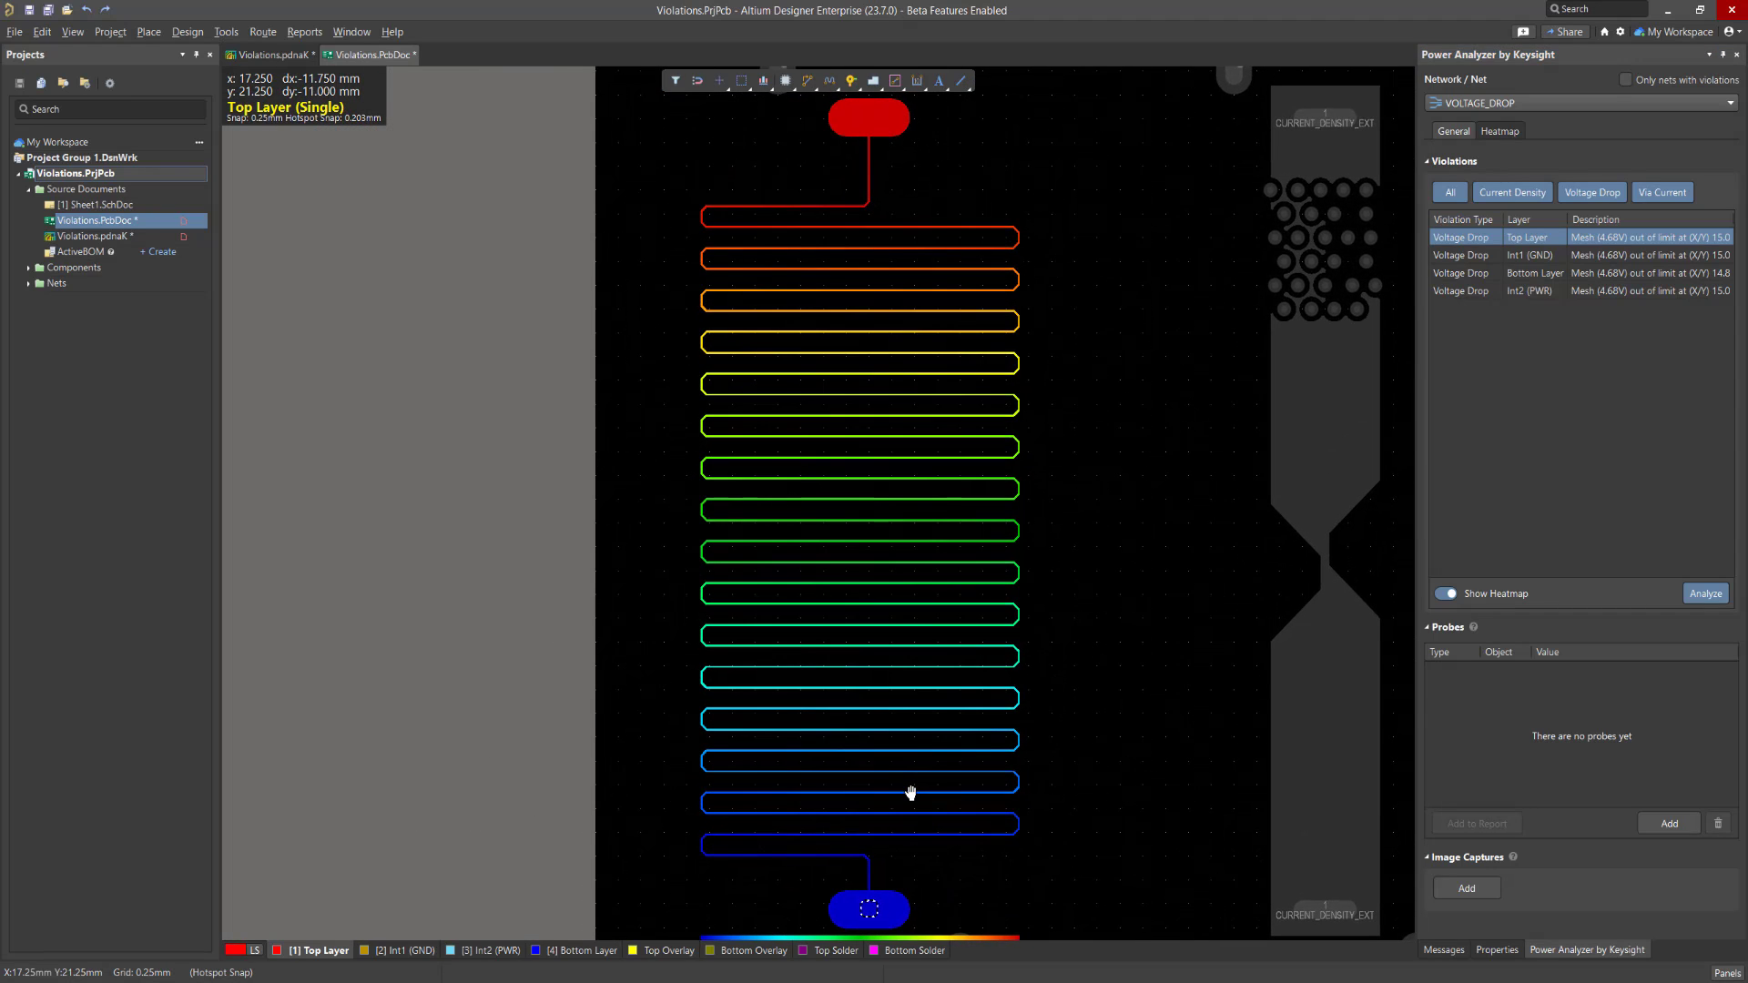
Measure the voltage difference between the two end pads of the serpentine VOLTAGE_DROP track with a probe and inspect its details.
click(1670, 823)
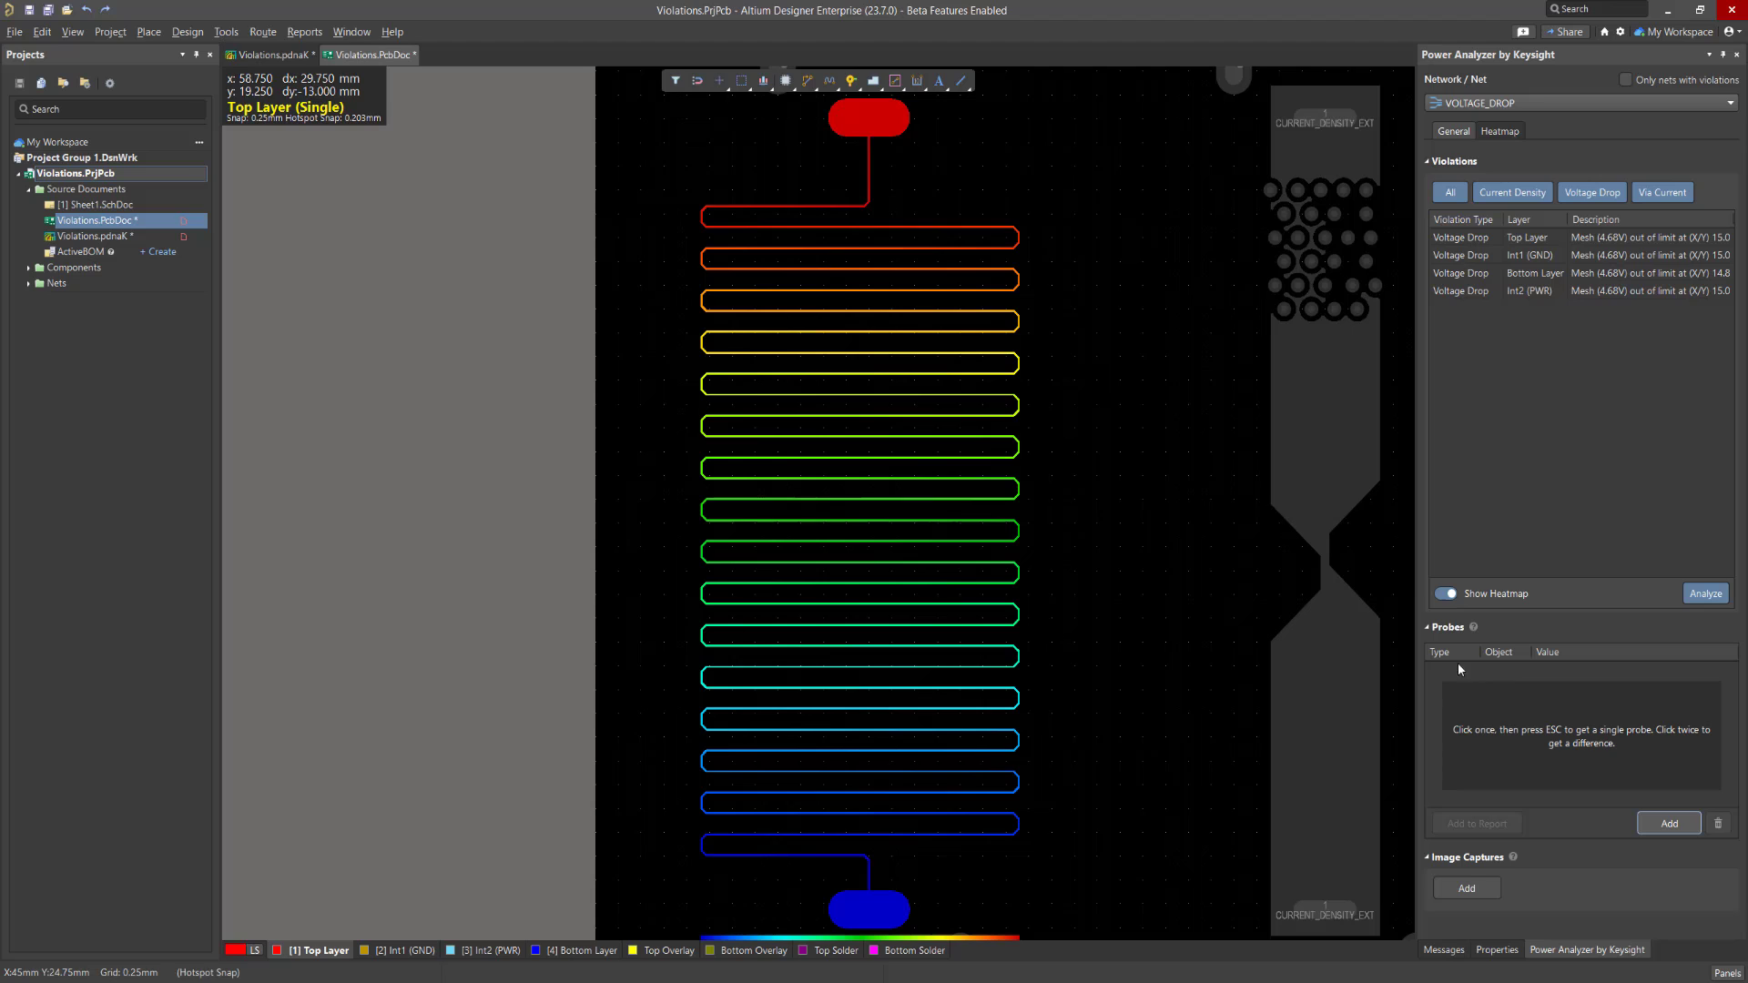
click(860, 901)
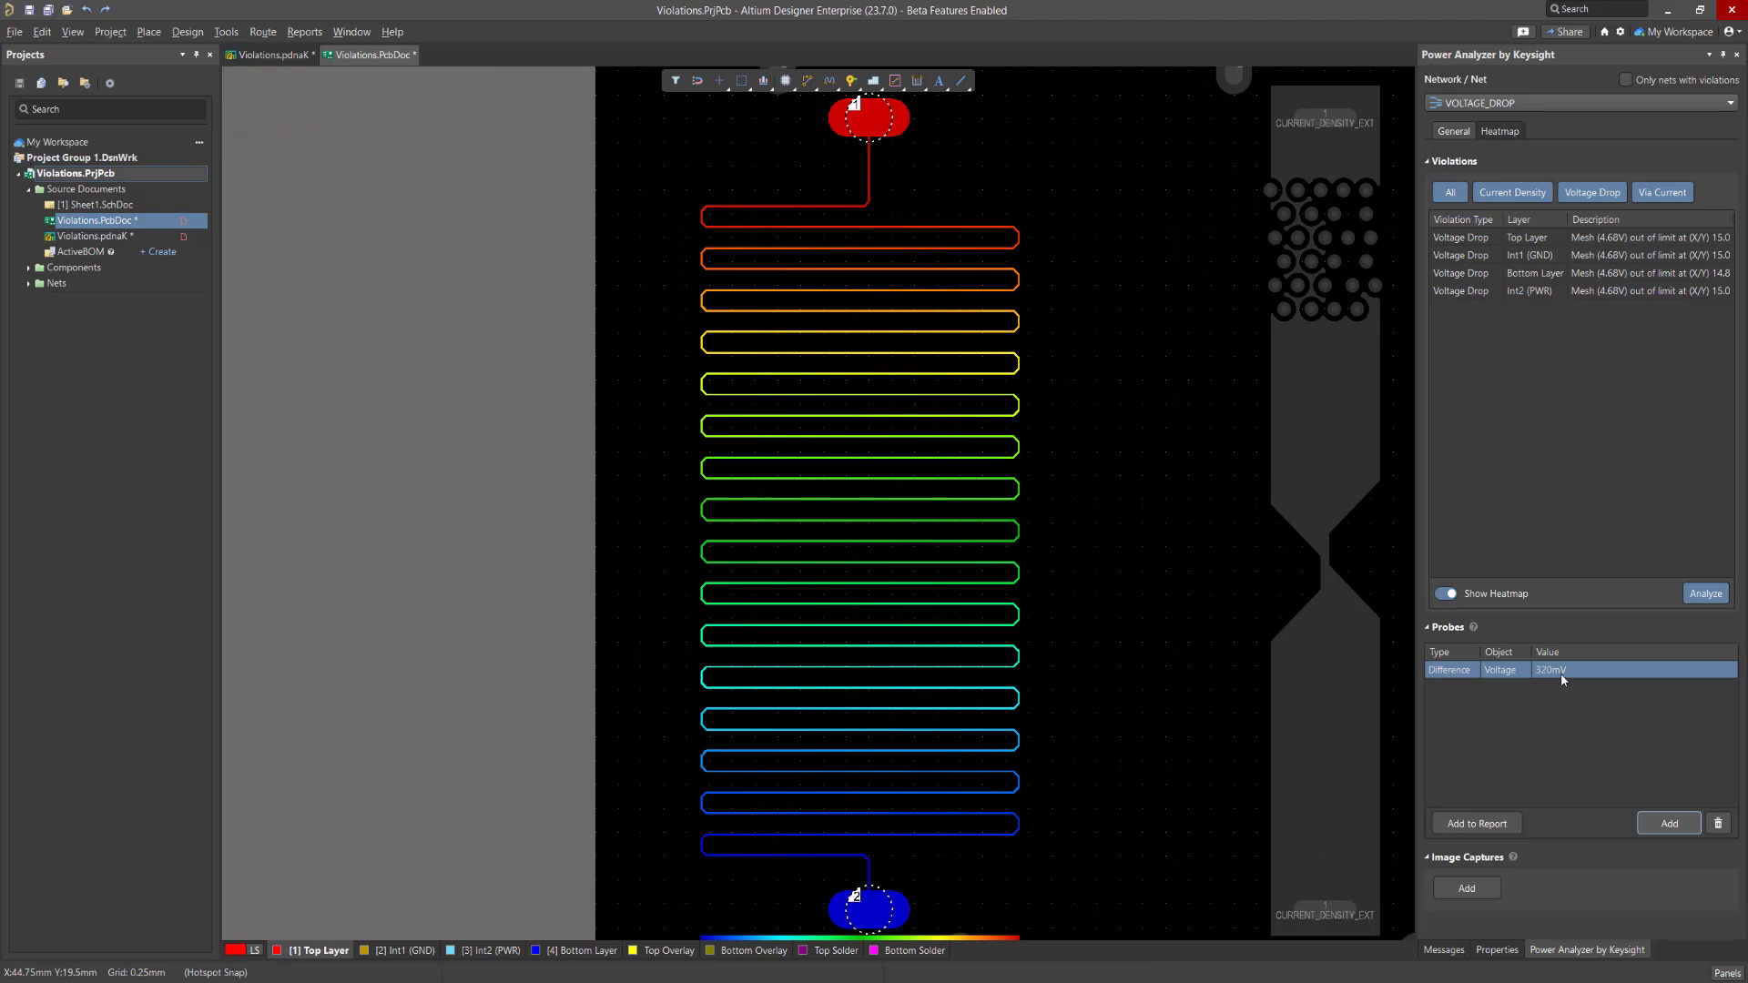
mouse_move(1562, 671)
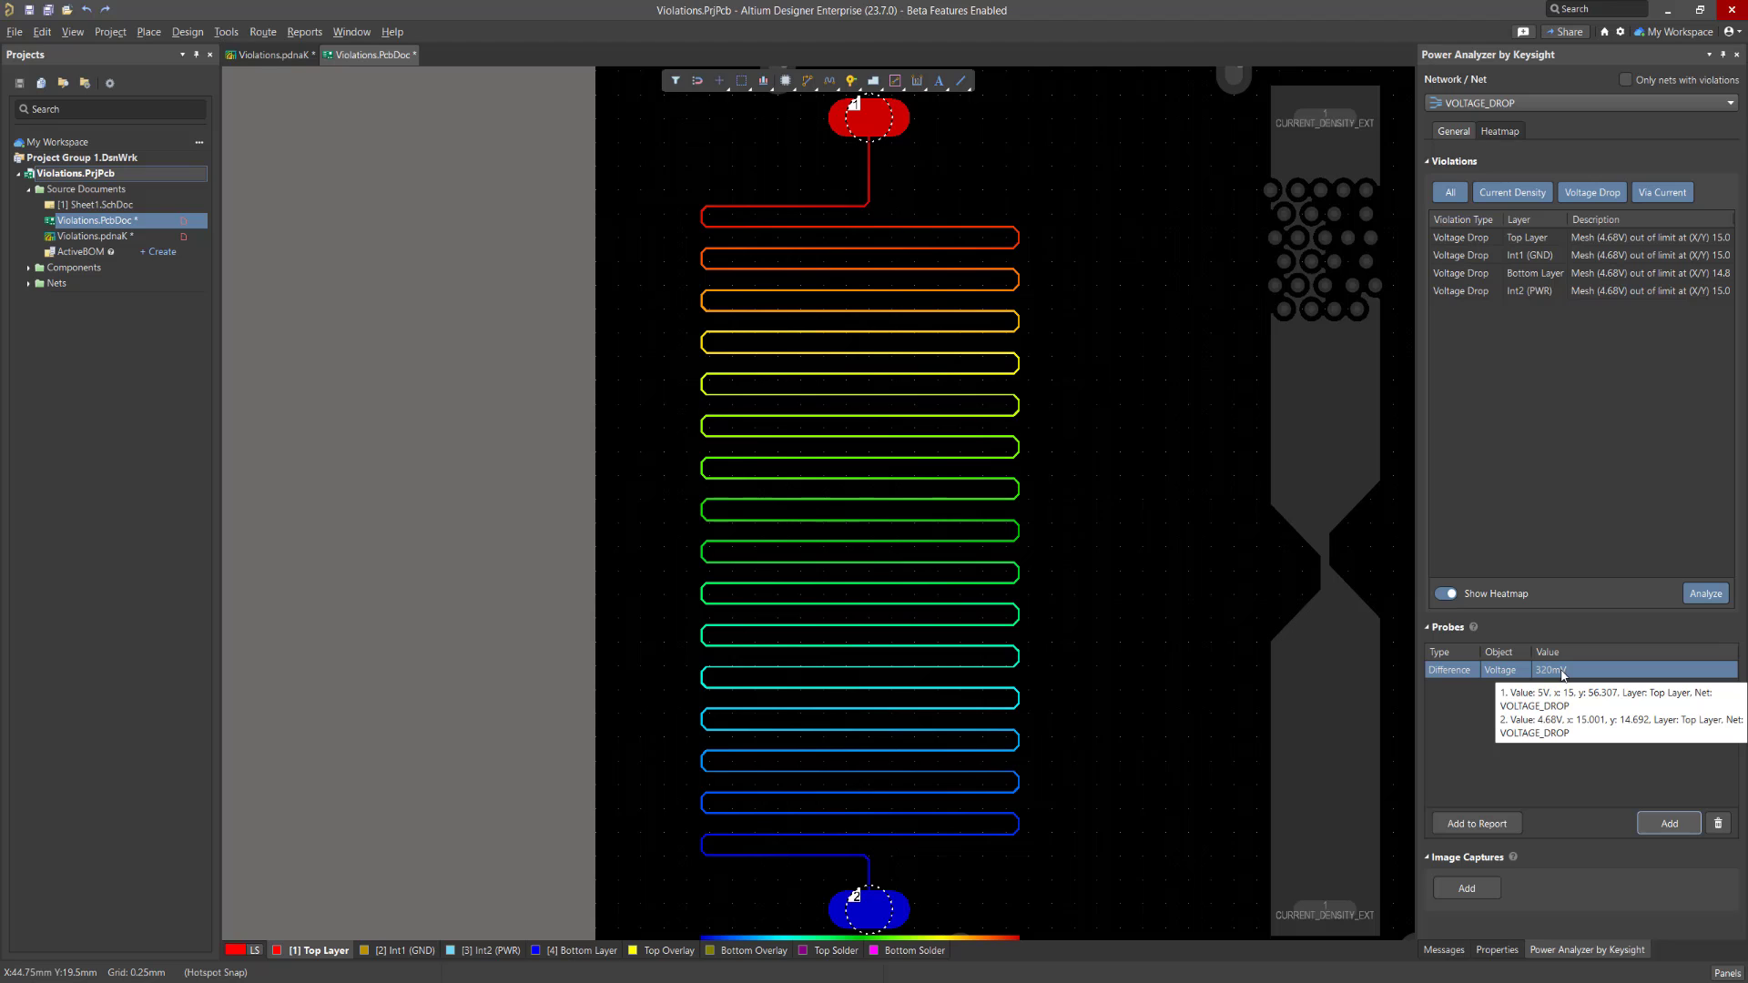
Hide the heatmap and delete the serpentine section of the VOLTAGE_DROP track.
click(1448, 594)
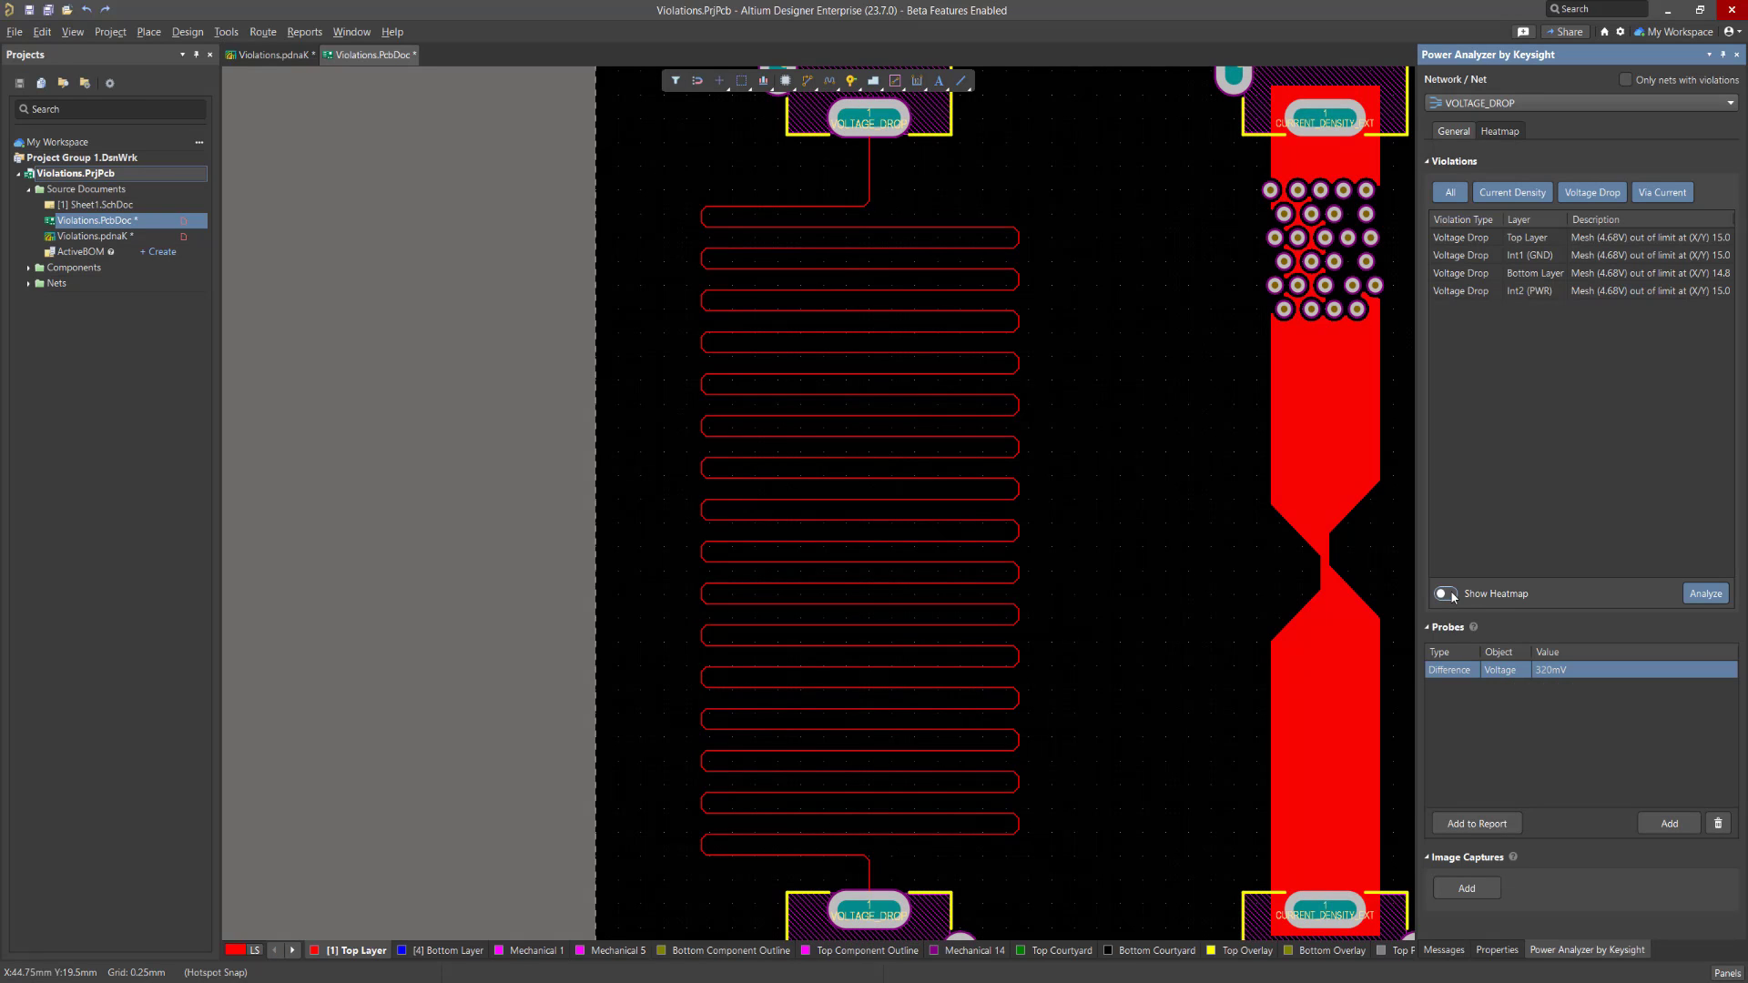
click(1018, 533)
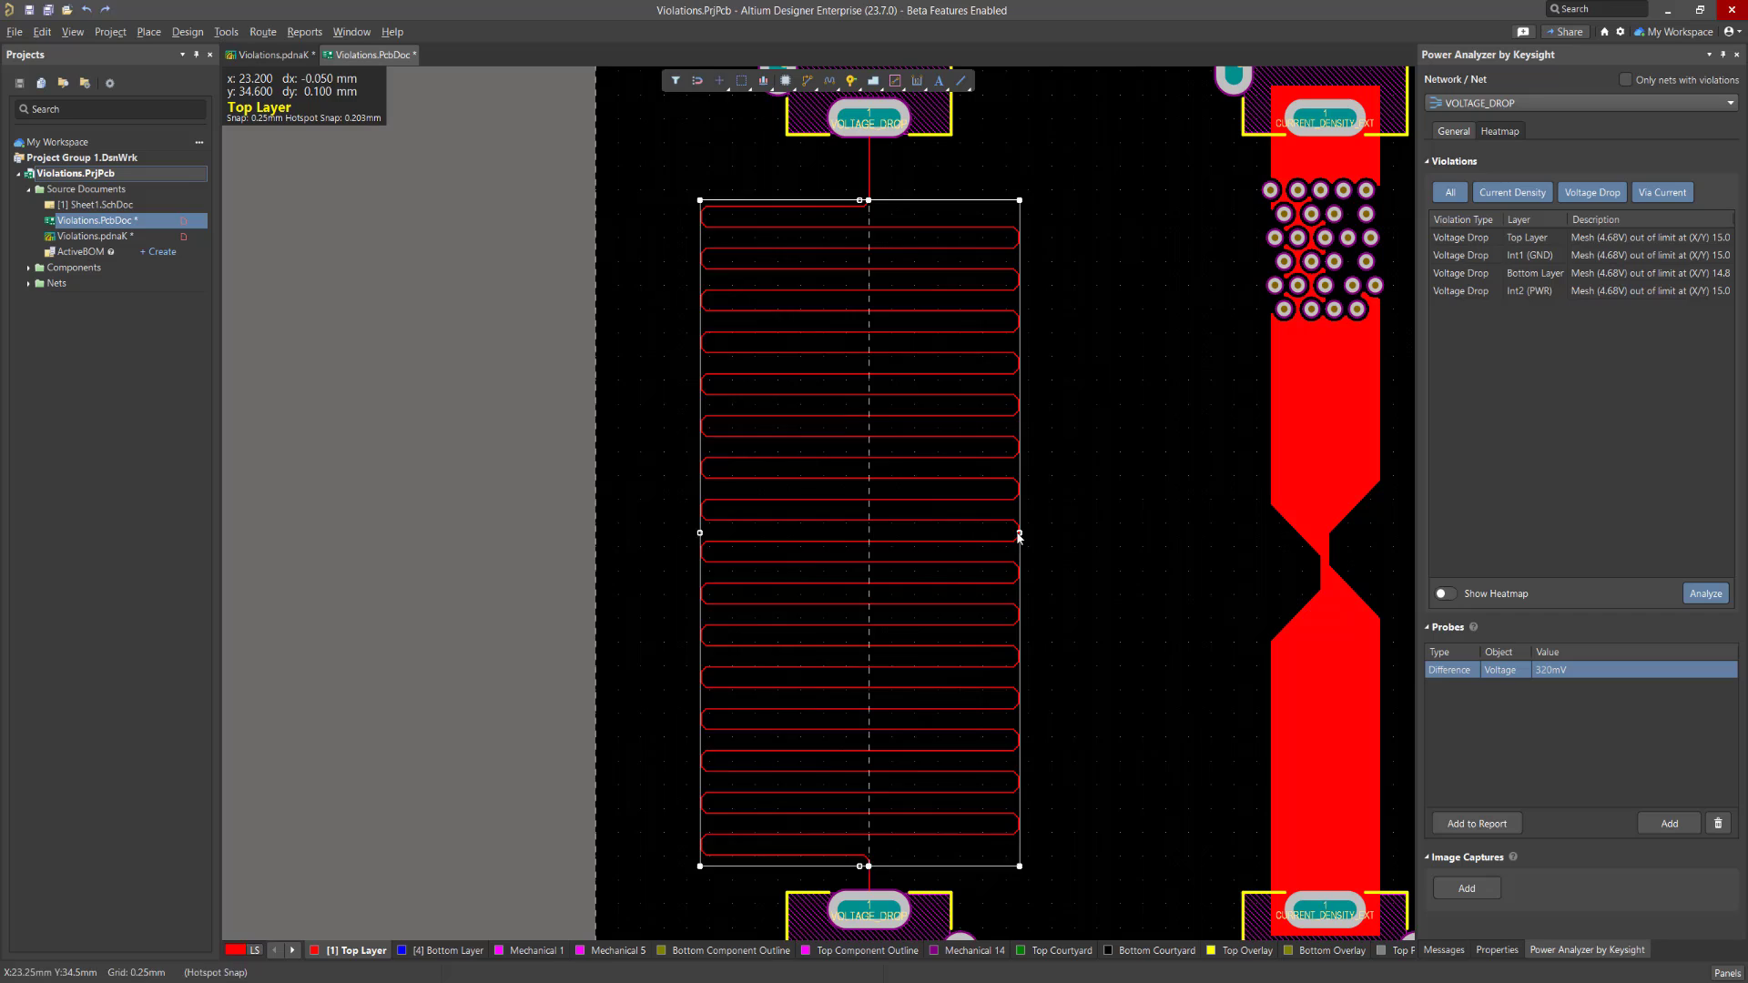
key(Delete)
Set the width of the straight VOLTAGE_DROP track between the two pads to 2 mm.
click(870, 248)
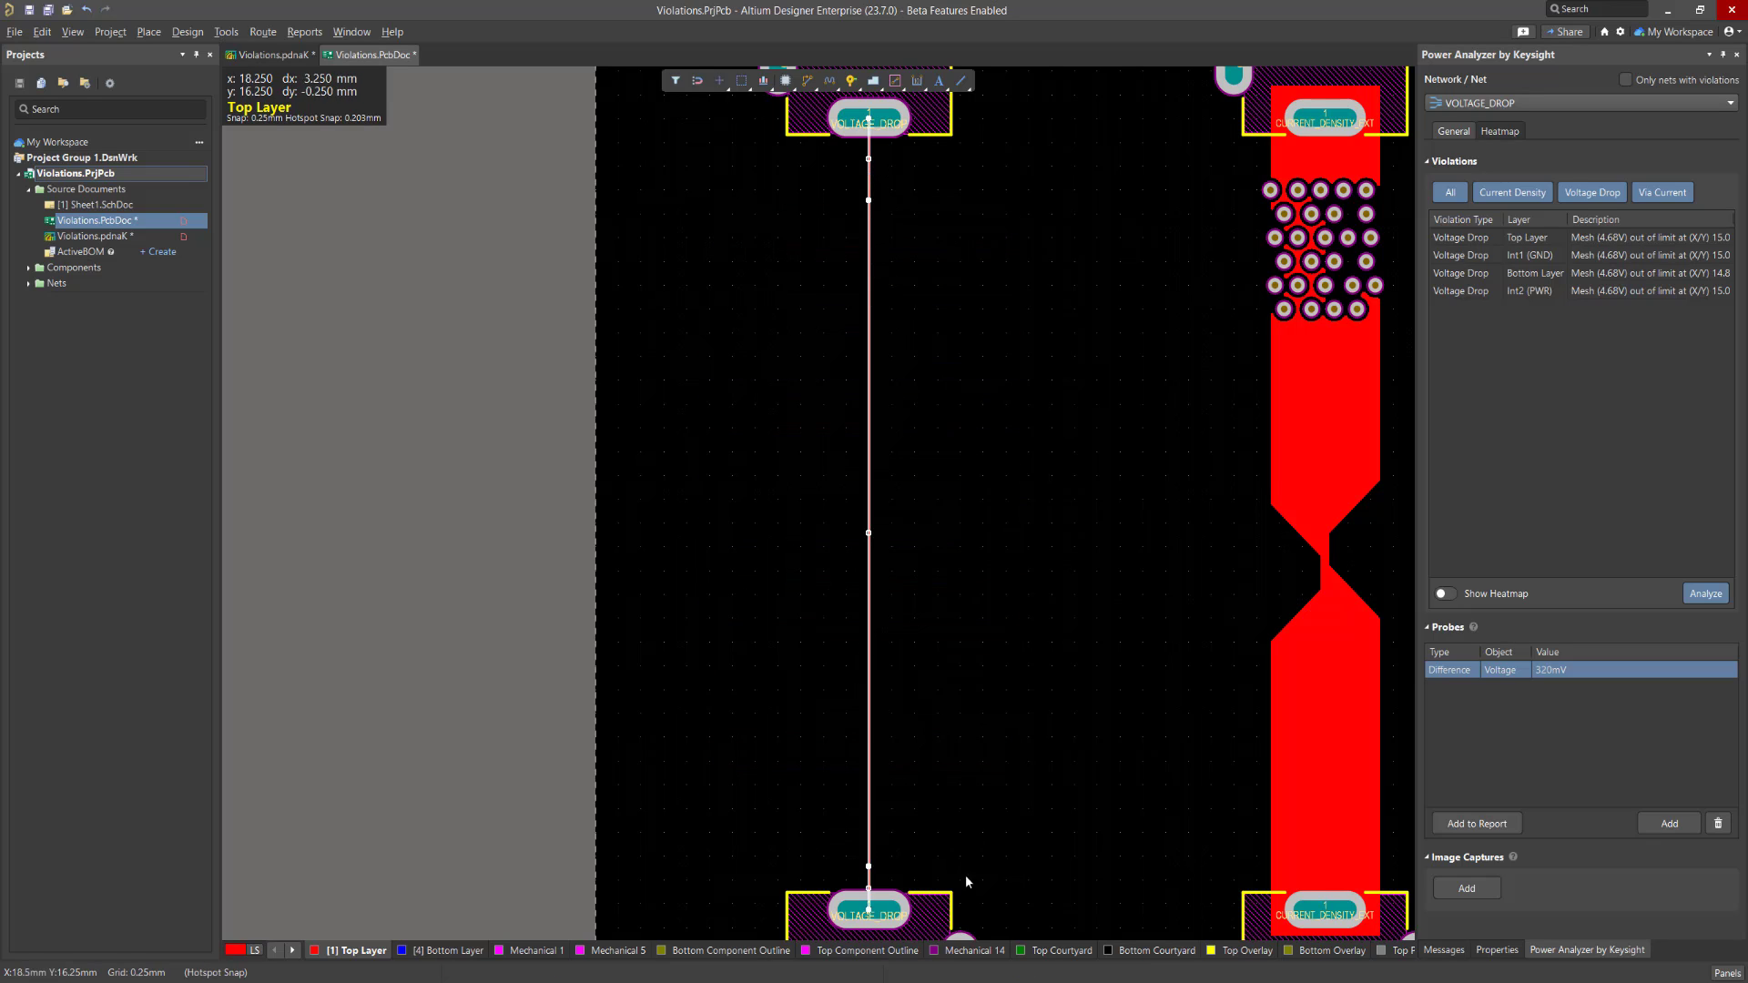
click(1495, 949)
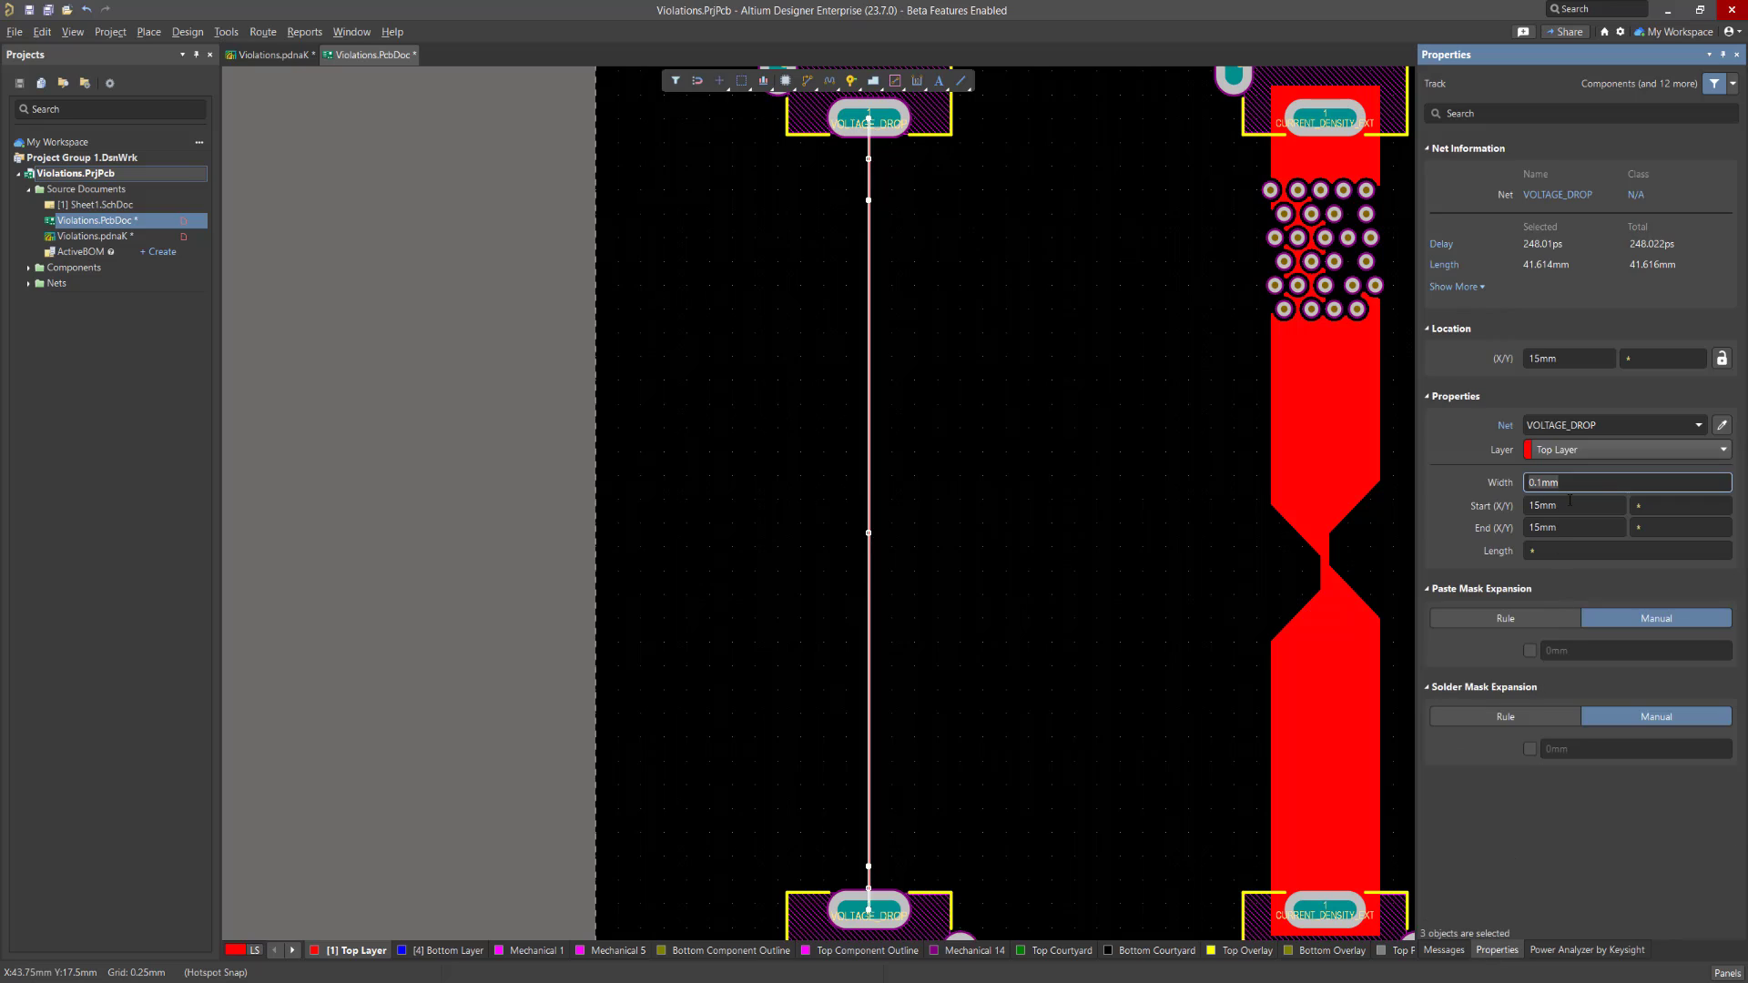
text(2mm)
key(Return)
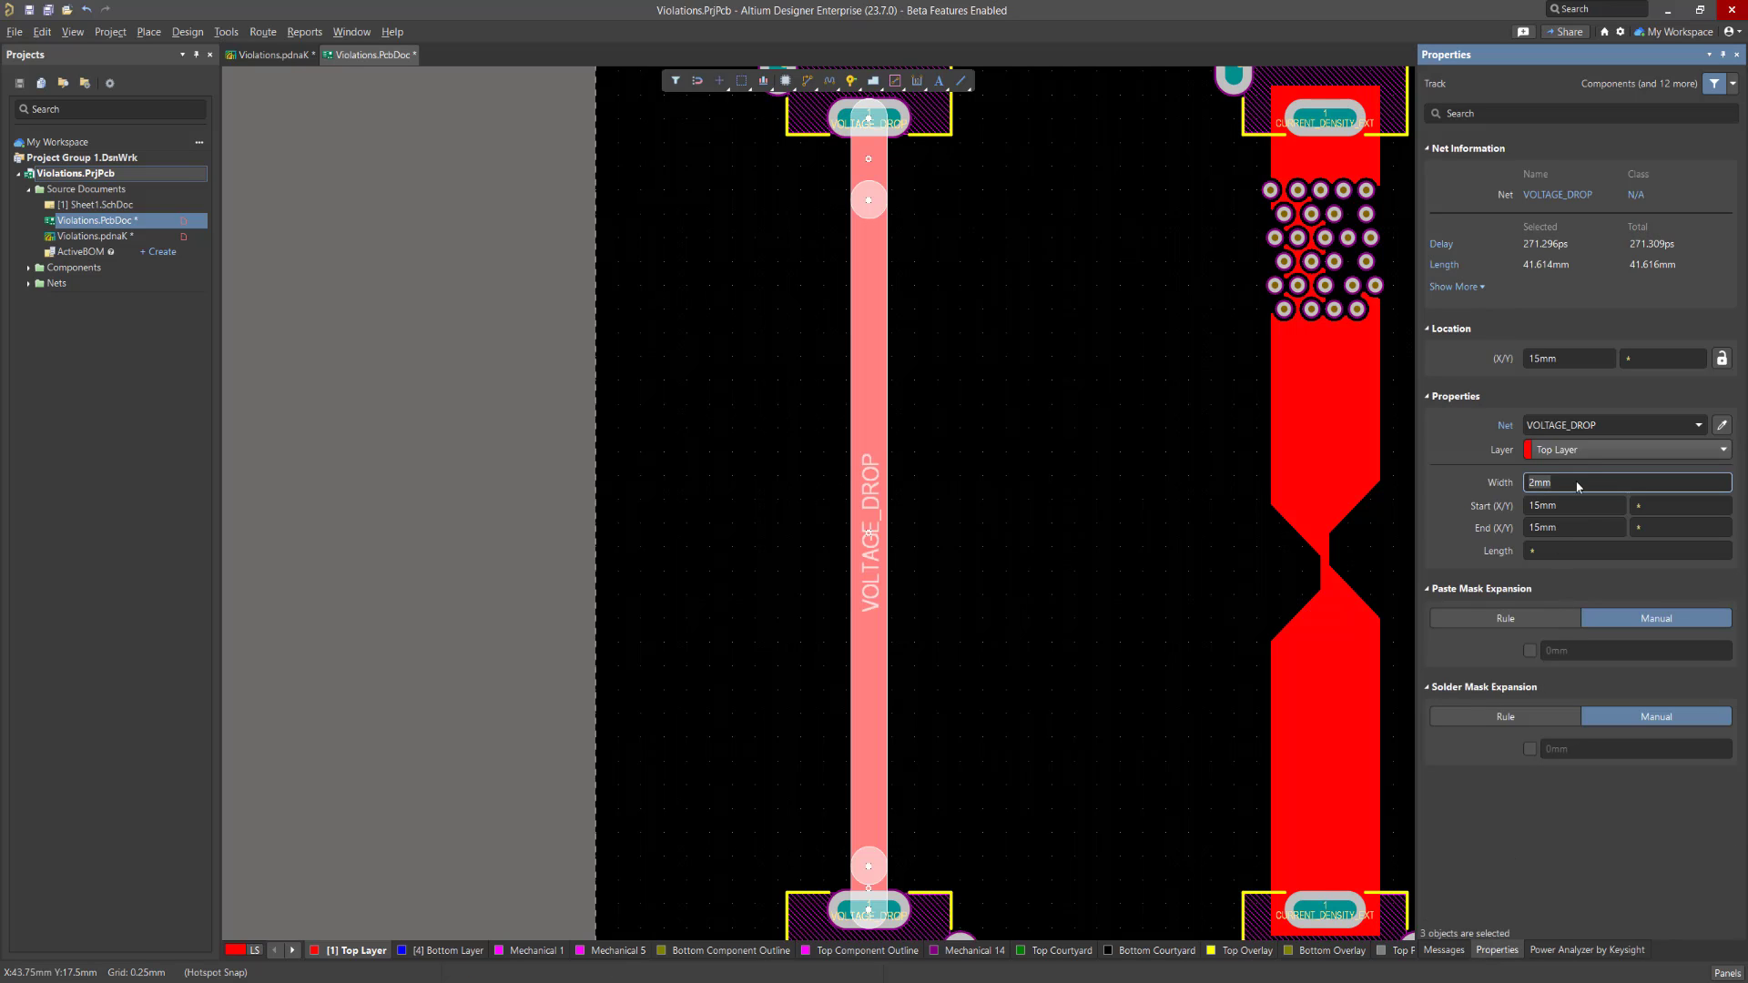
Re-run the power analysis for the VOLTAGE_DROP net and display its heatmap.
click(1584, 950)
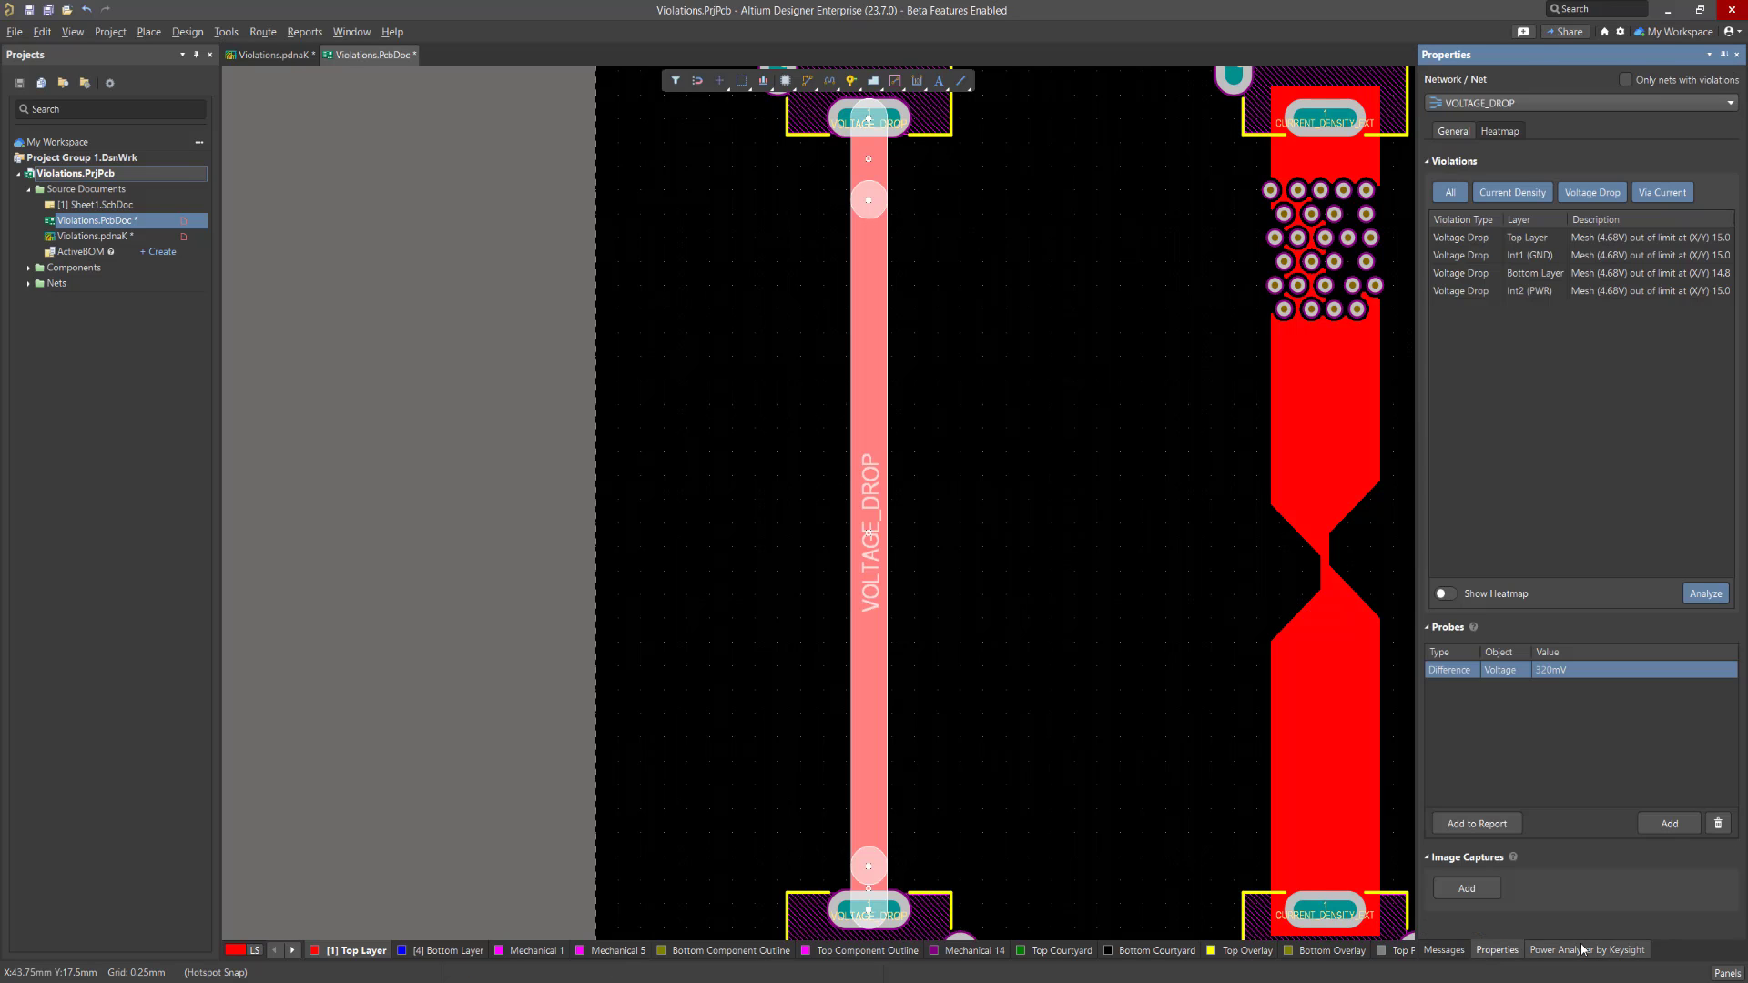
click(1705, 594)
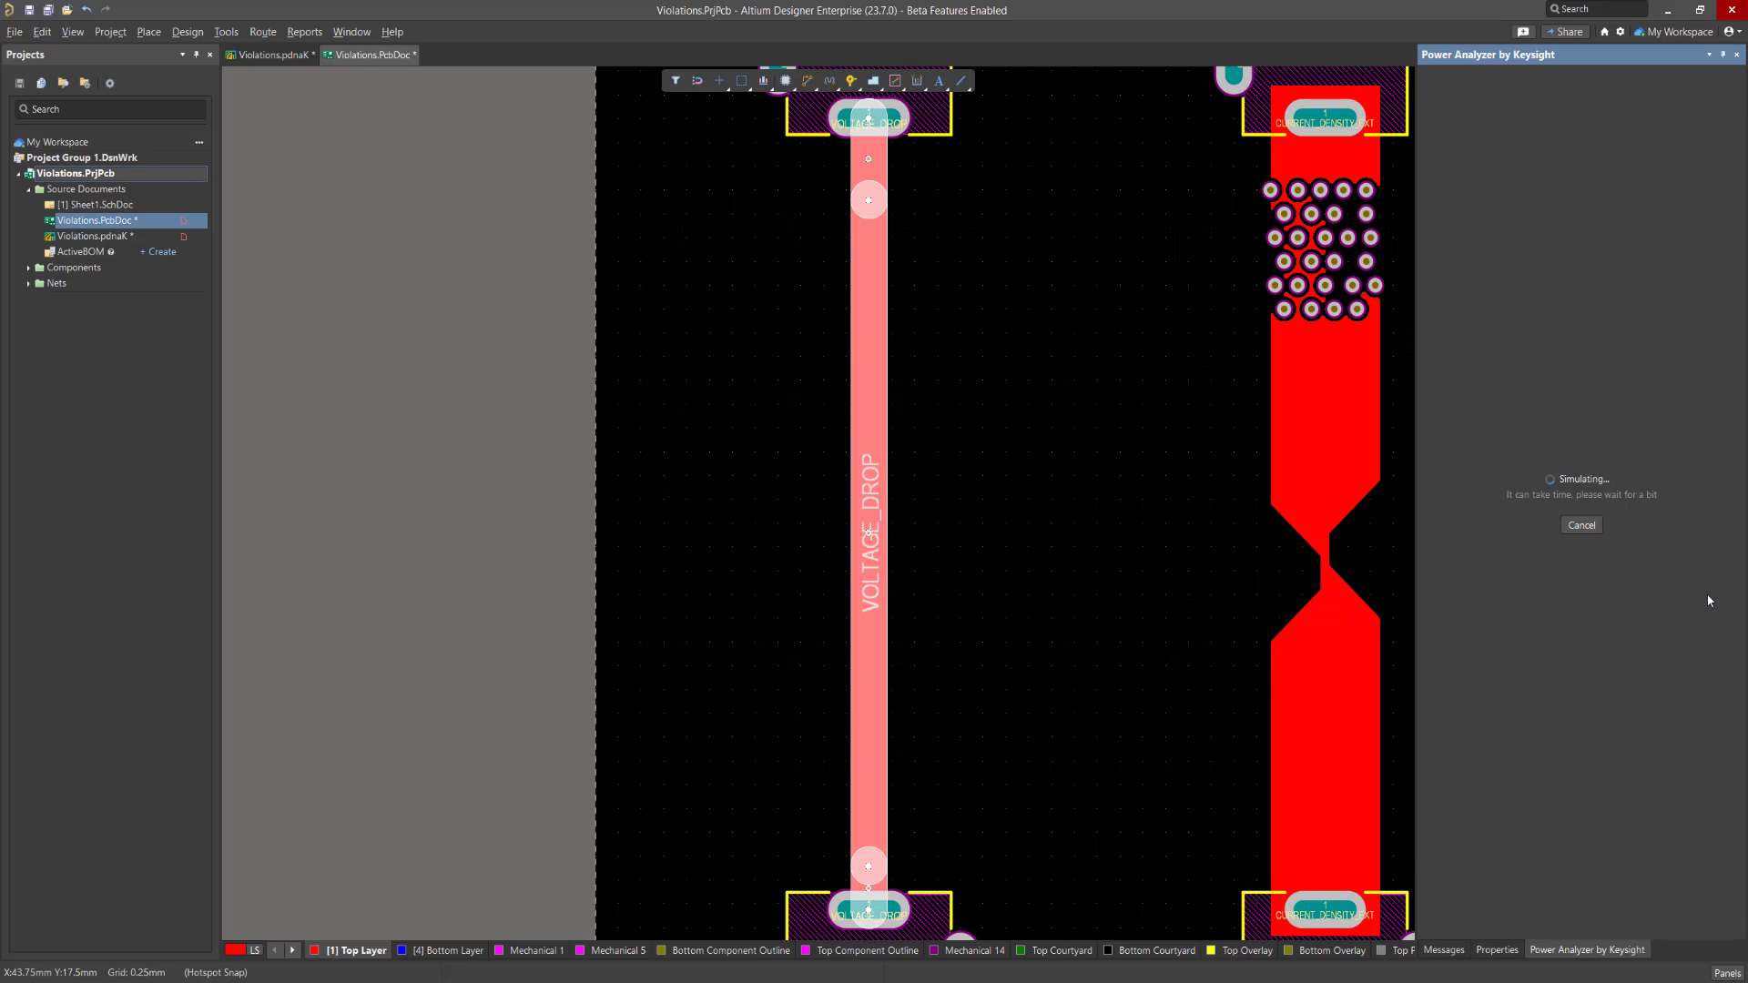
click(1447, 593)
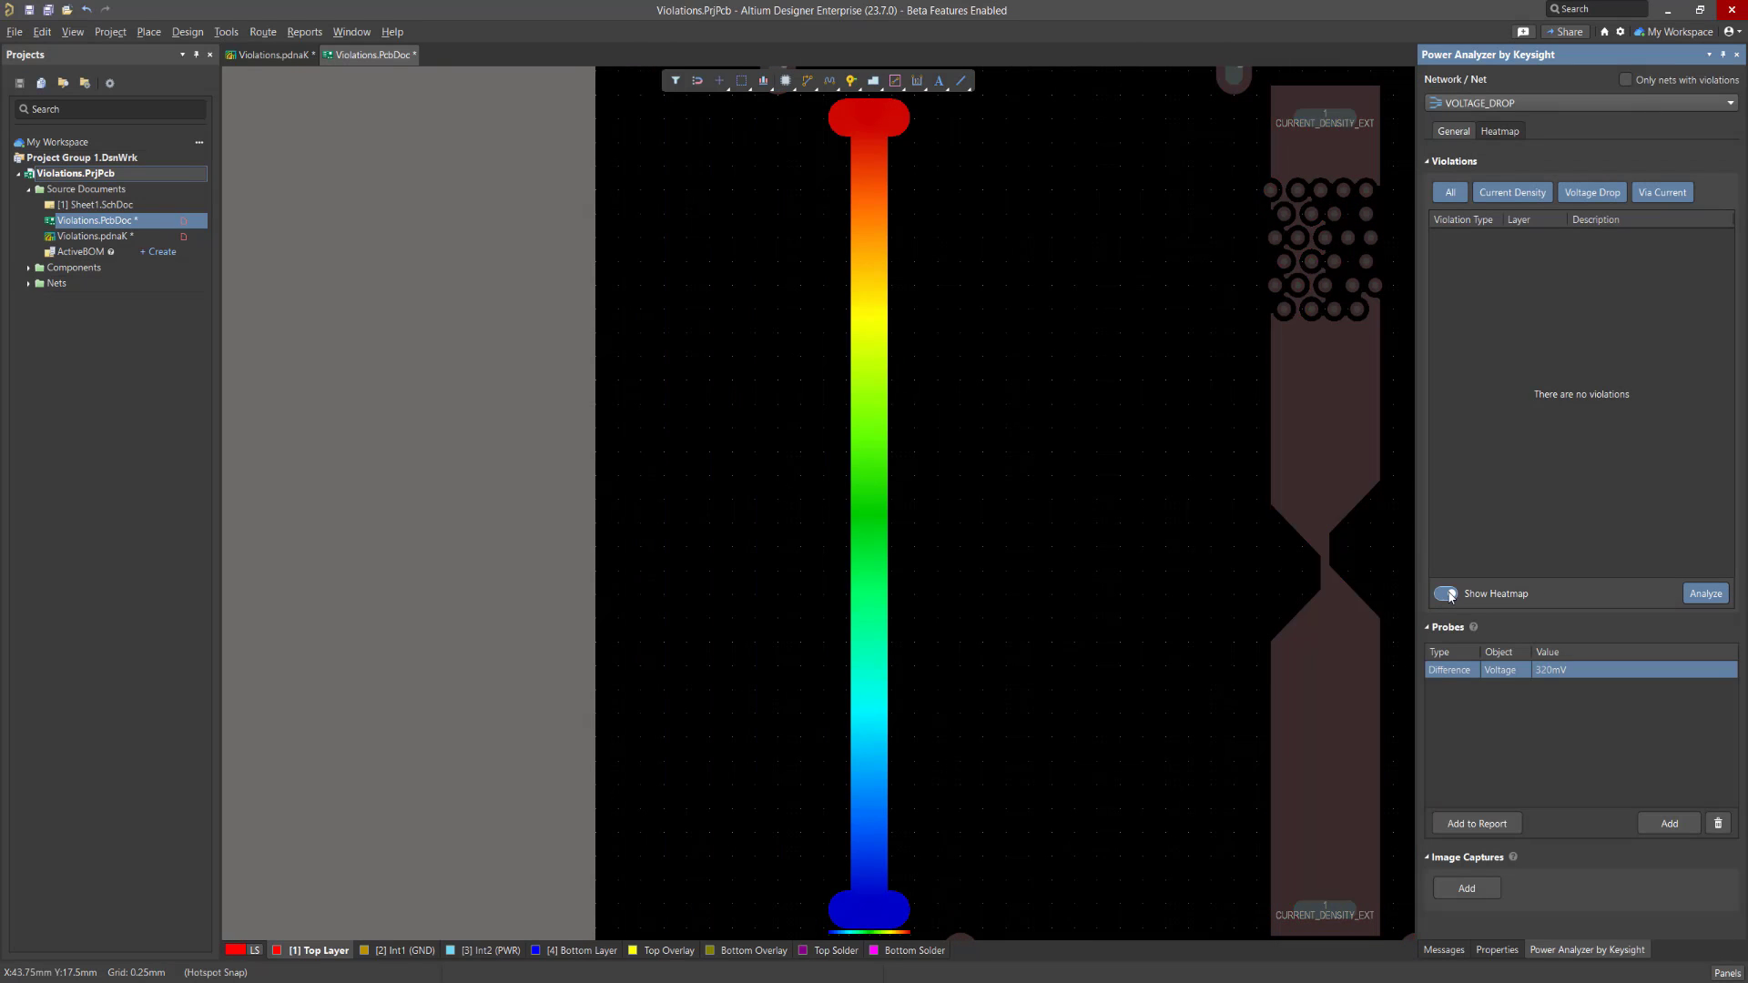
Add a second voltage difference probe between the end pads of the widened VOLTAGE_DROP track and inspect its details.
click(1670, 823)
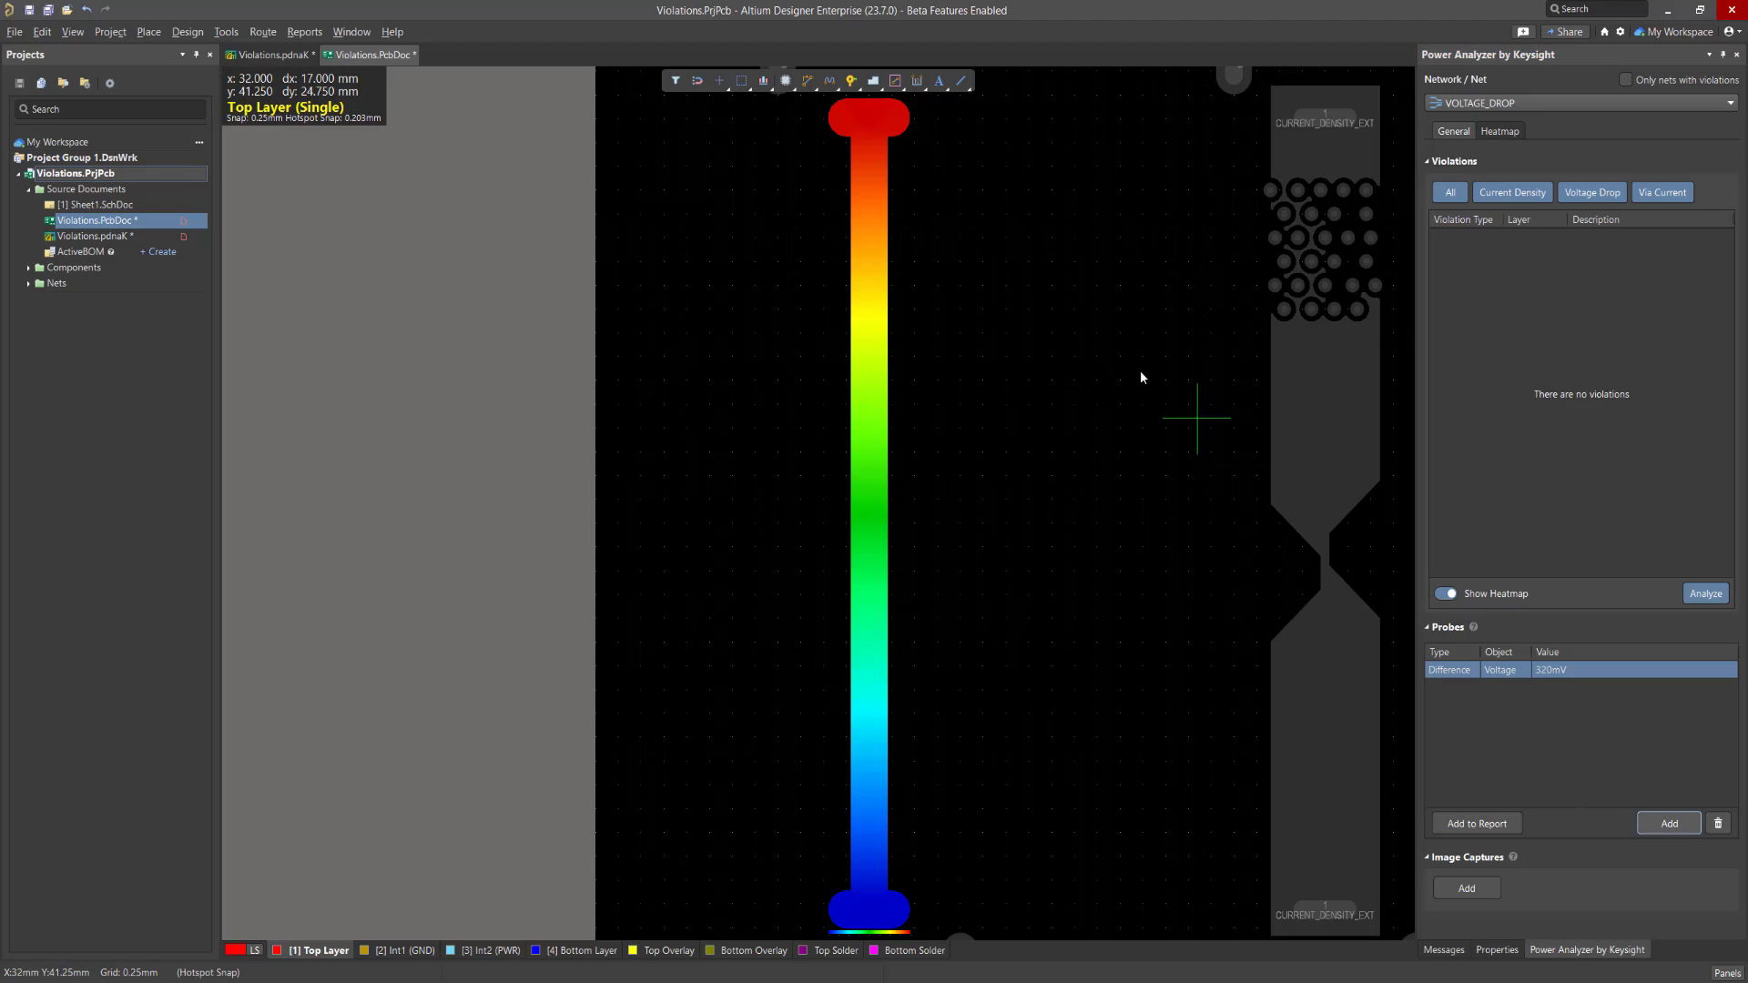
click(870, 123)
scroll(873, 919, down, 1)
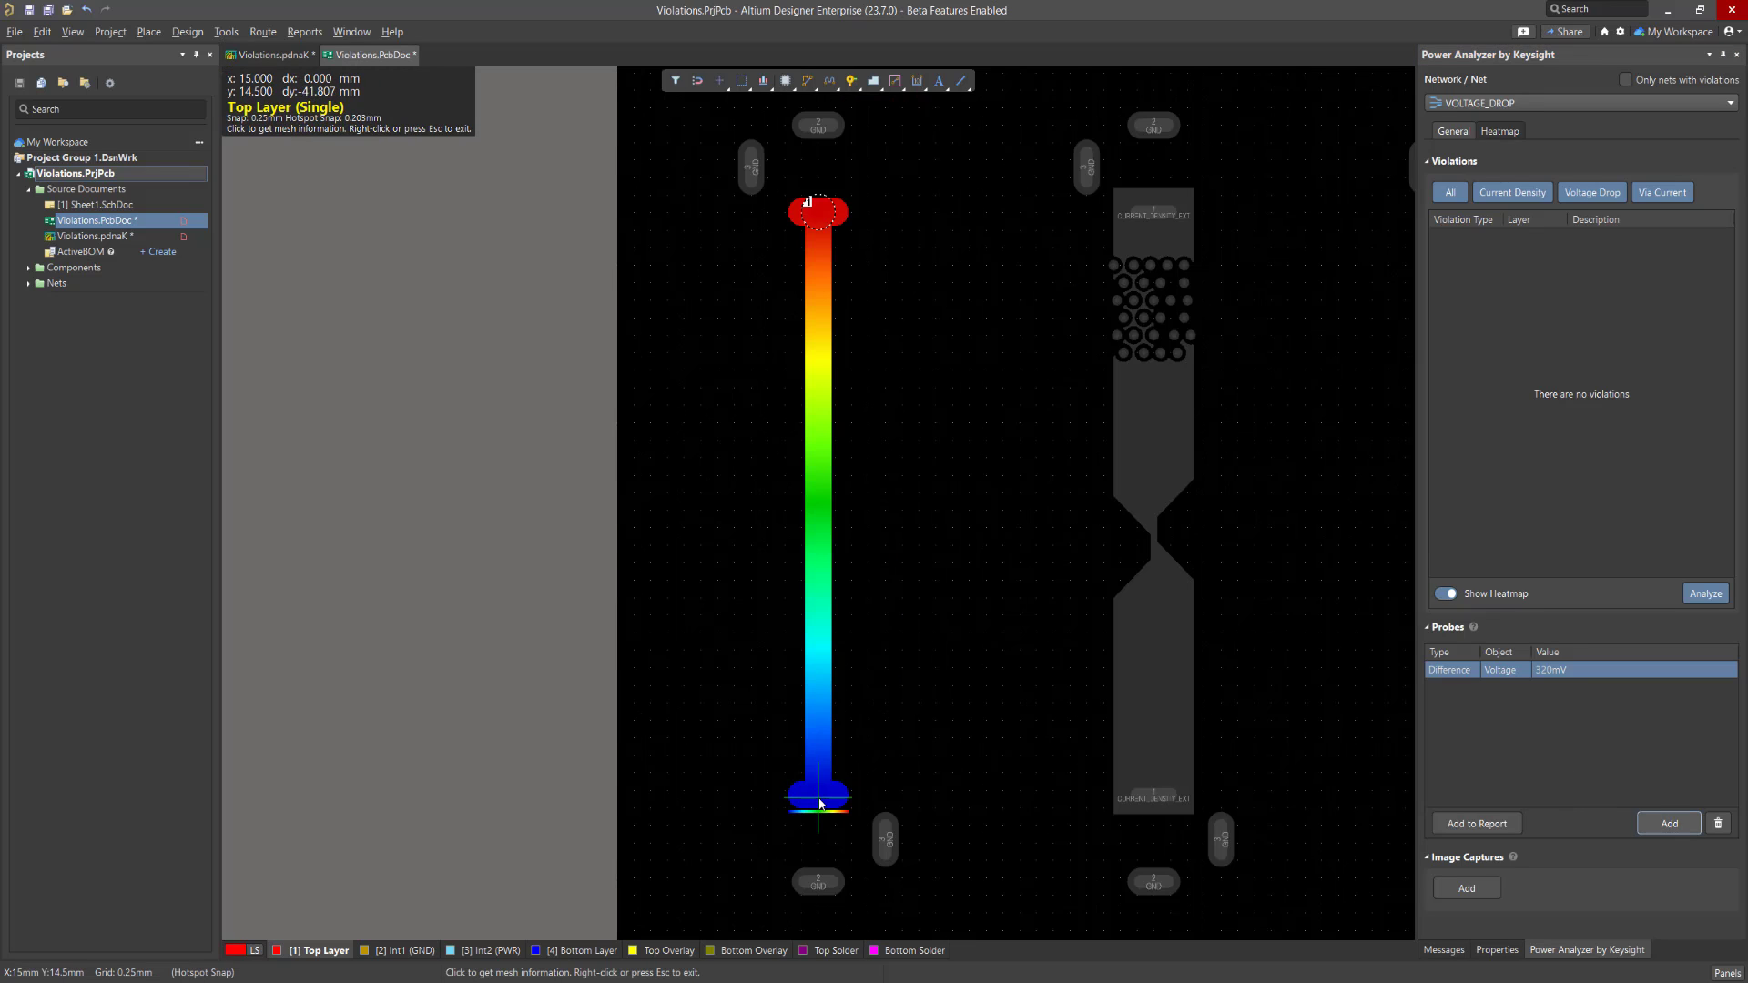
click(872, 919)
mouse_move(1544, 694)
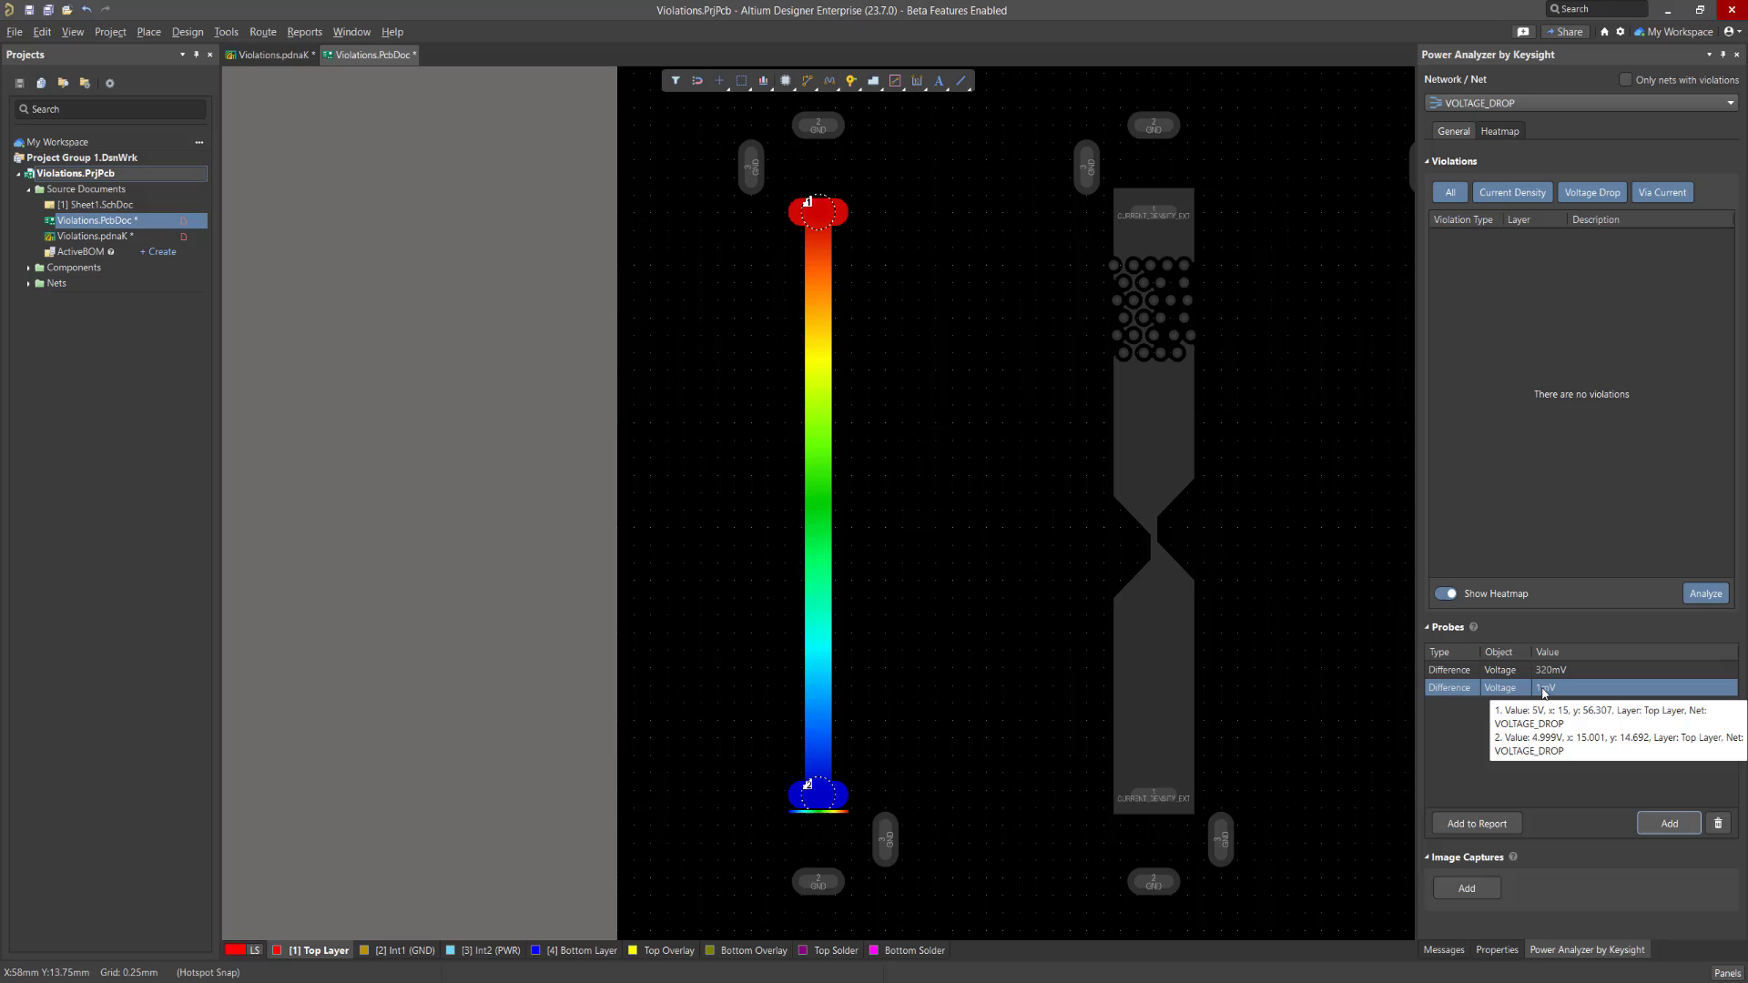
Delete both voltage difference probes.
click(1718, 823)
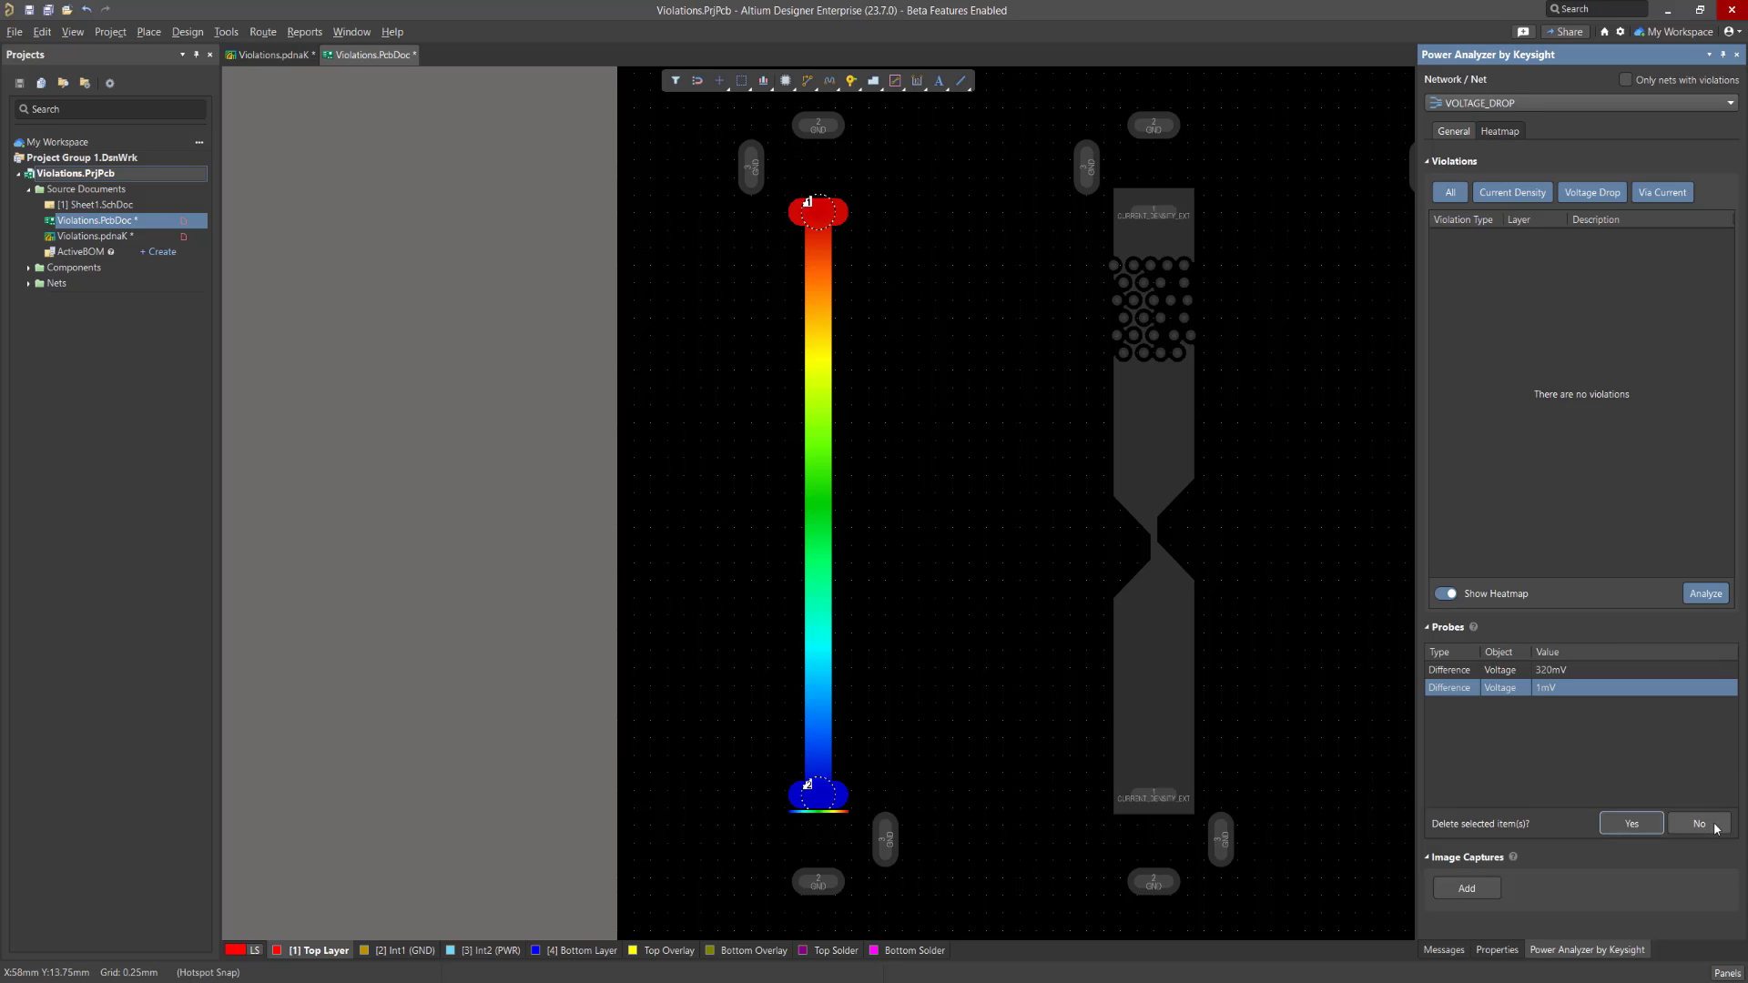
click(1574, 671)
click(1718, 823)
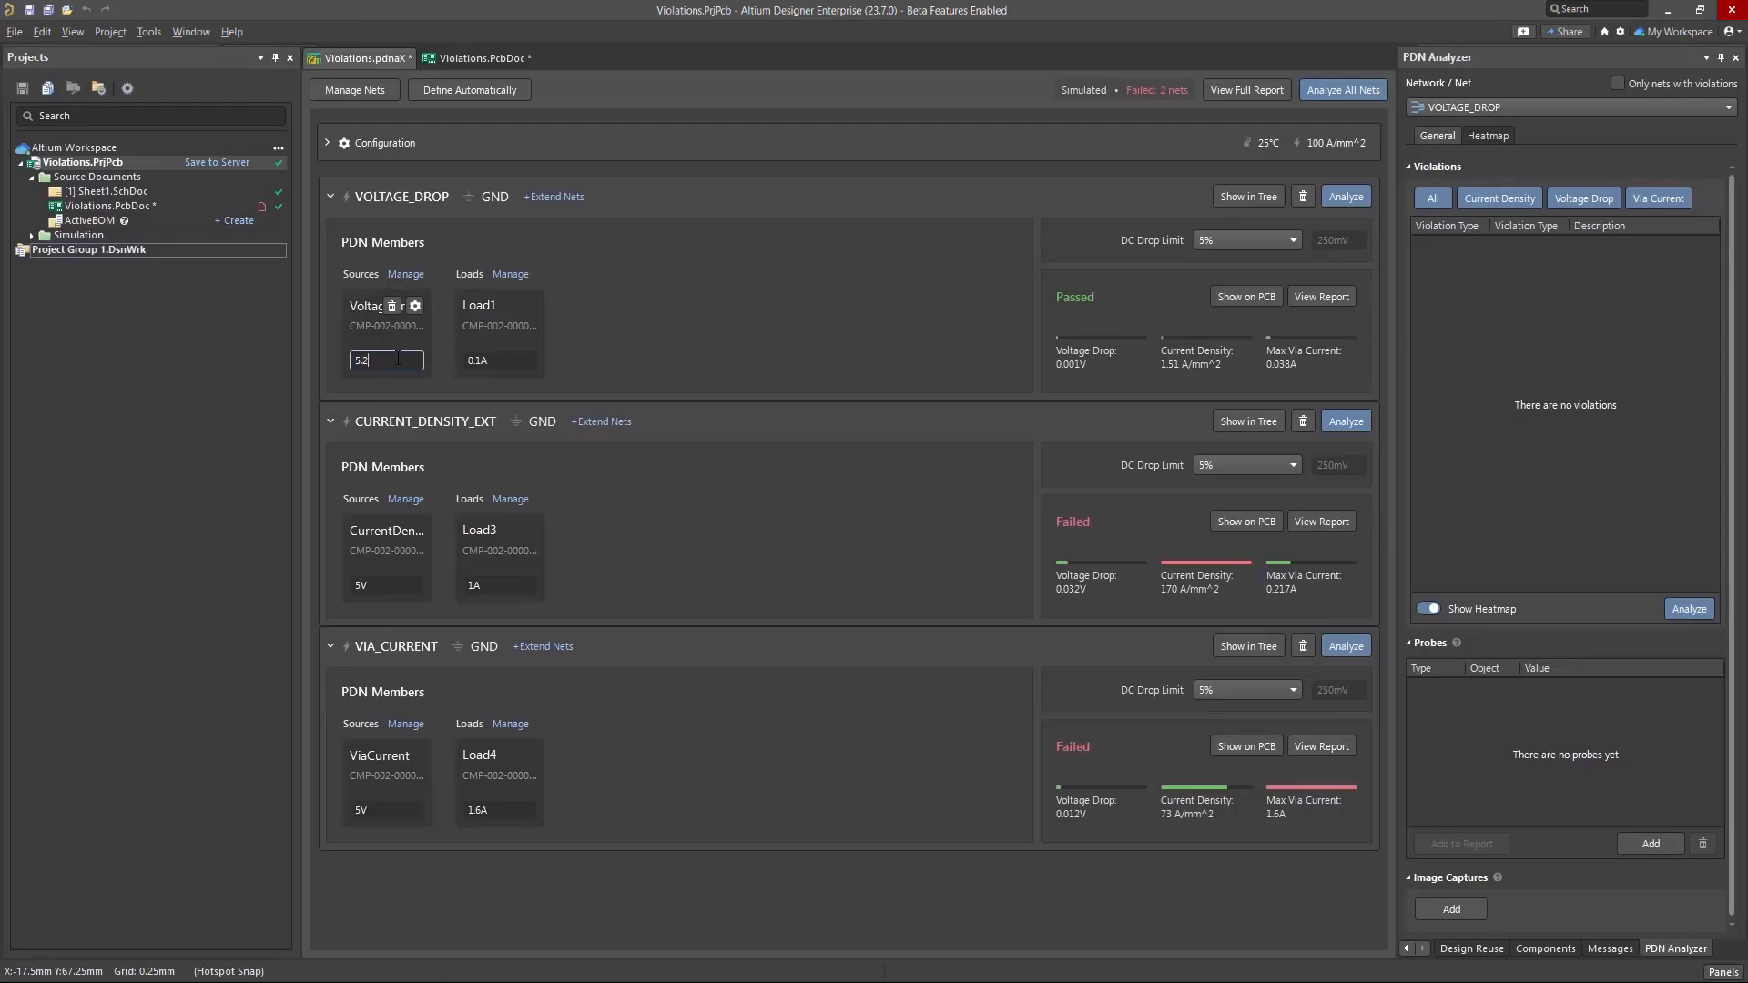
Set the VoltageDrop source to 5.2 V and re-analyze all nets.
click(397, 358)
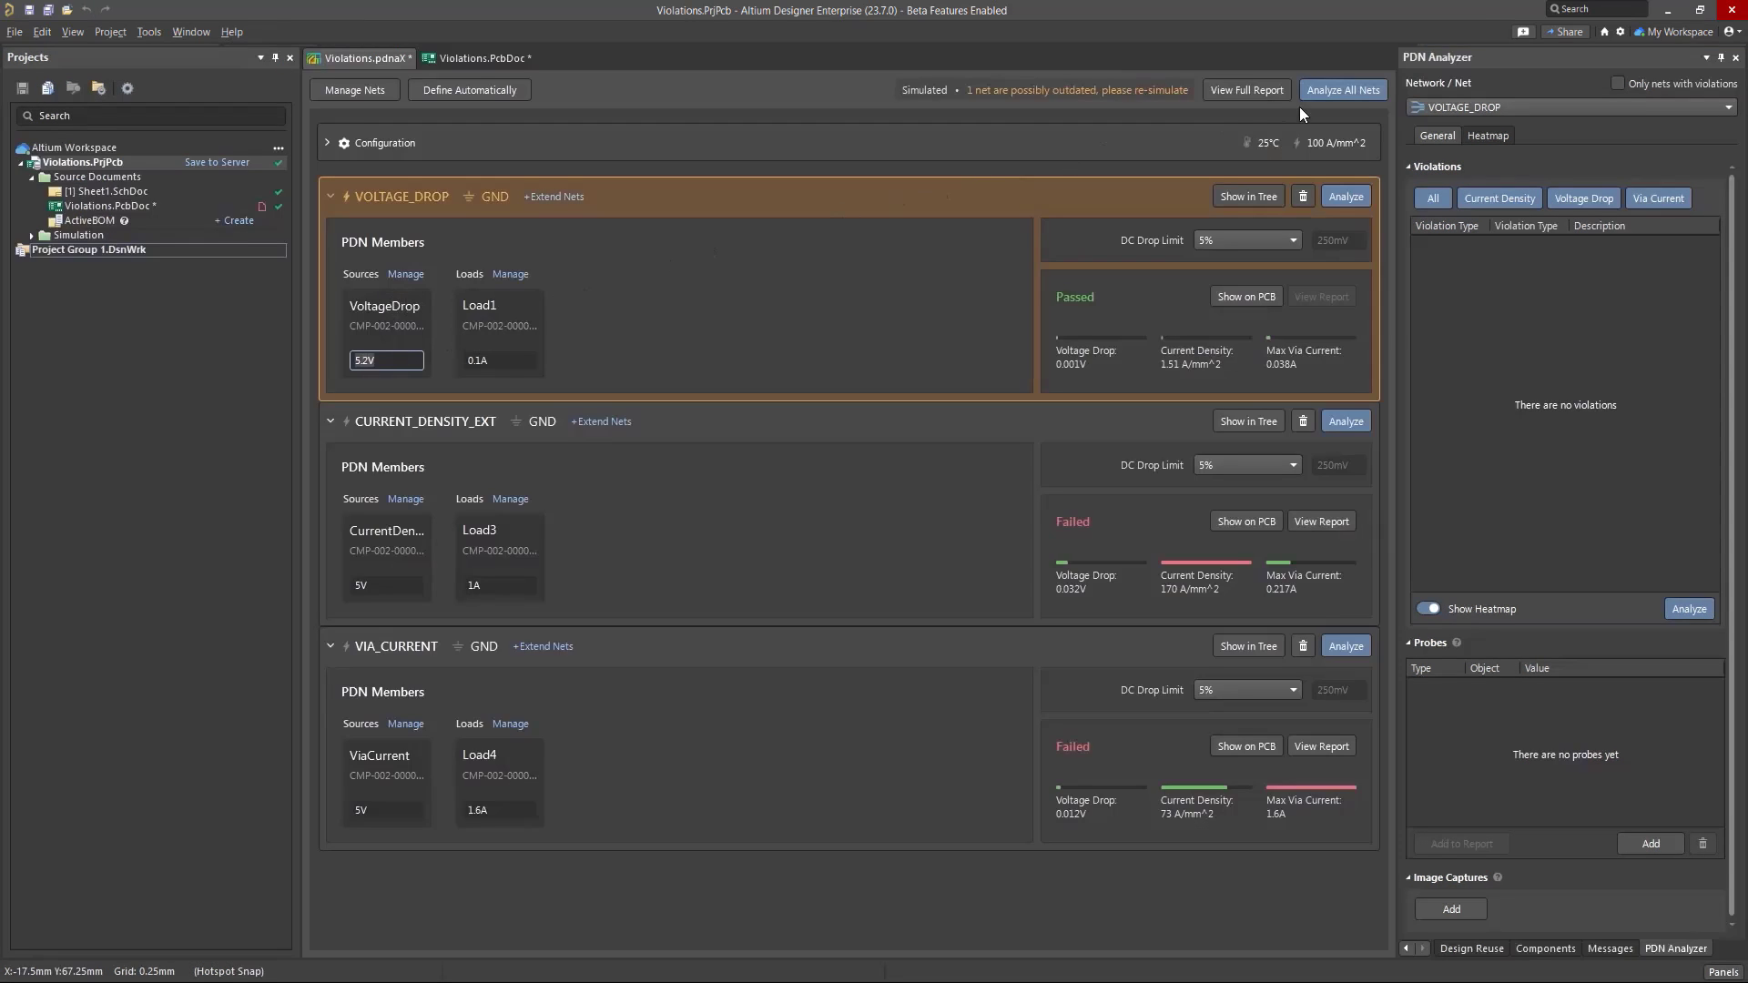
click(1325, 100)
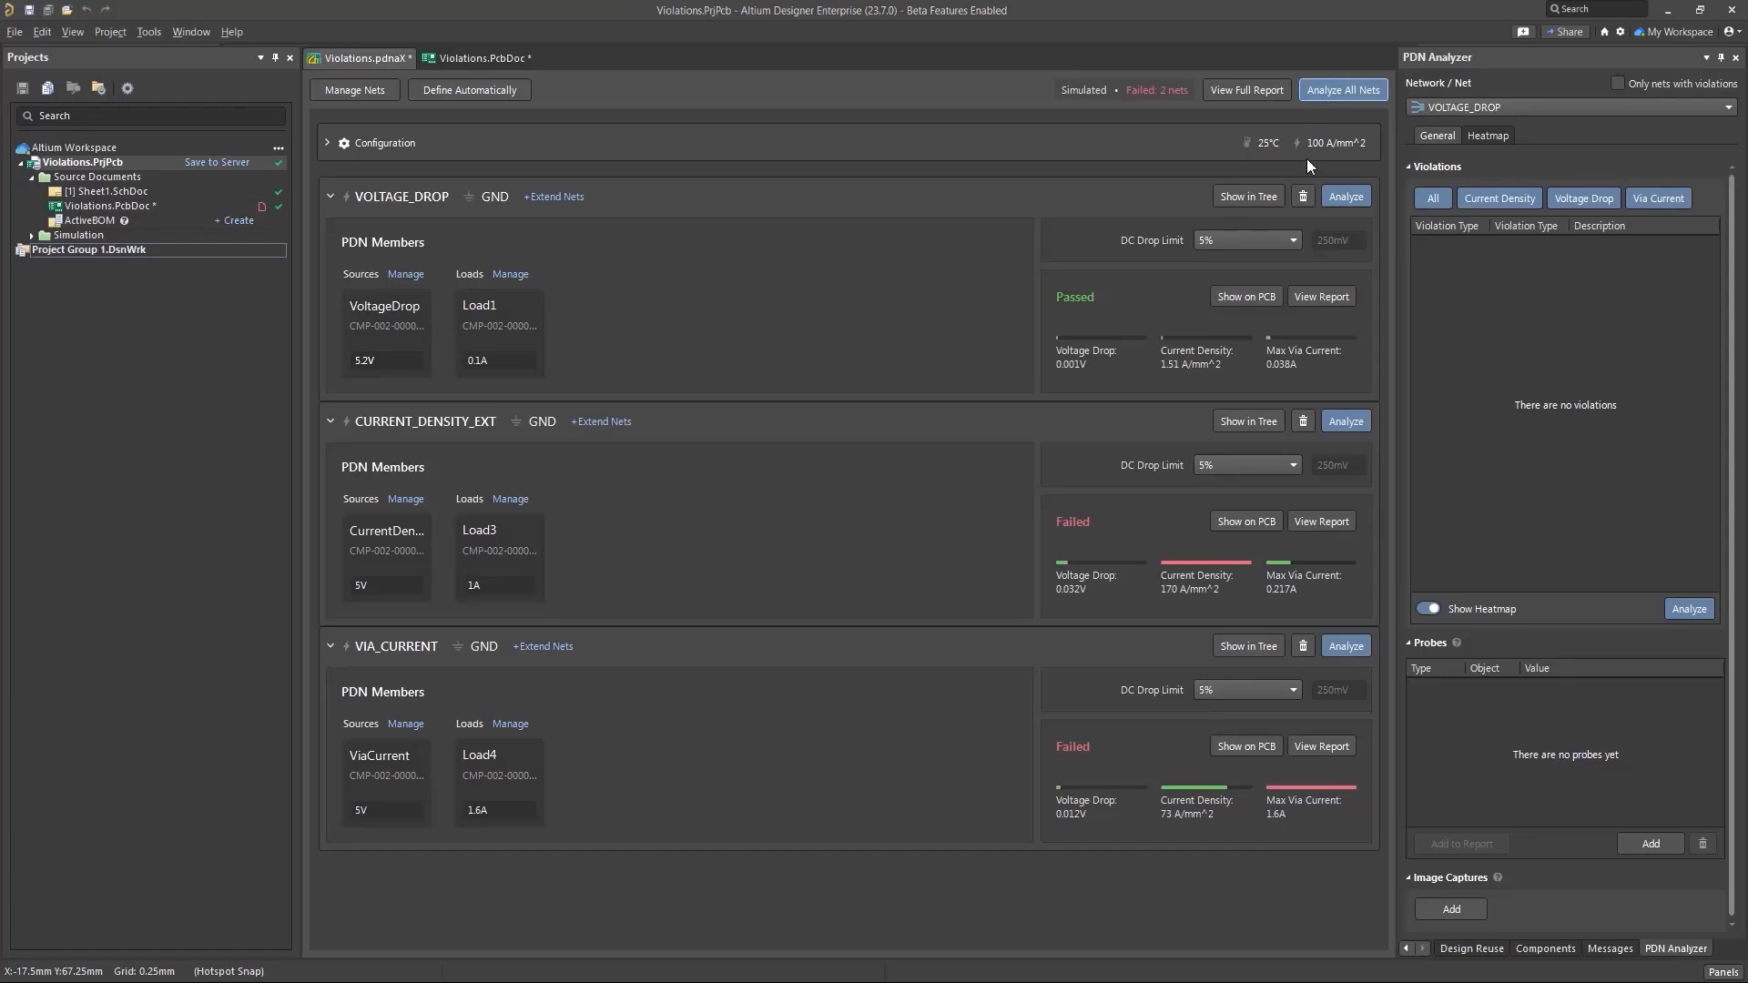
Show the CURRENT_DENSITY_EXT net on the PCB and turn off the logarithmic scale of its current density heatmap.
click(1253, 516)
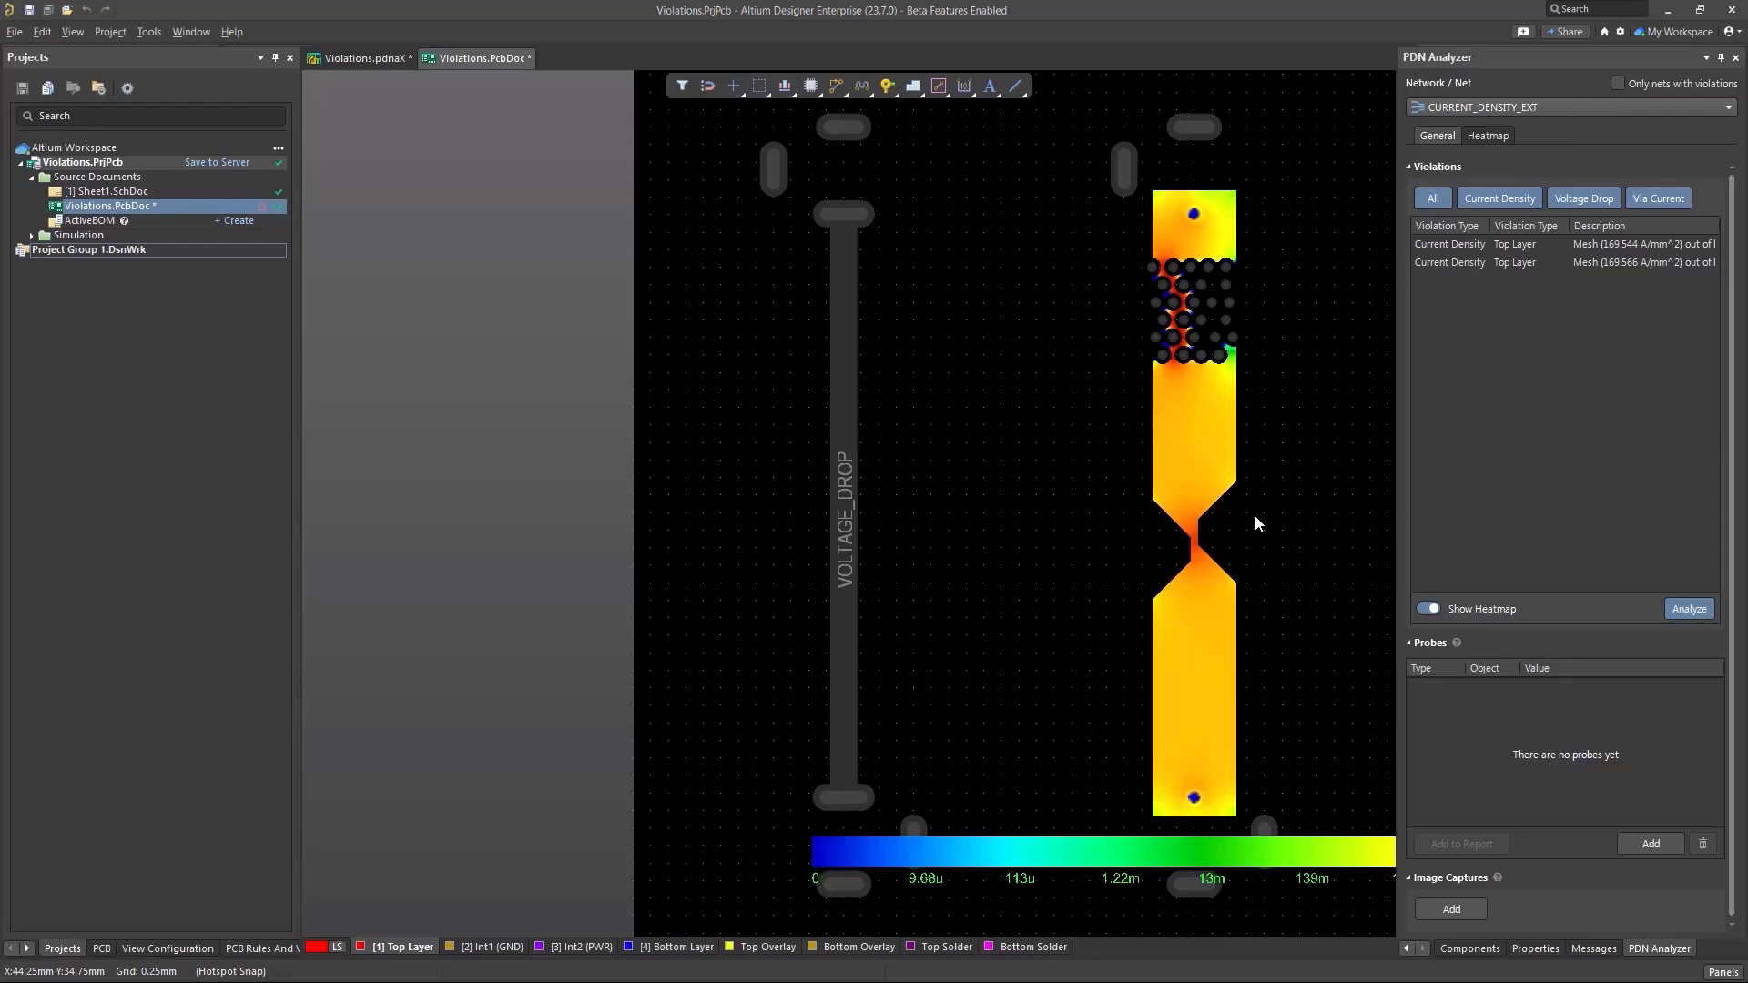
click(1498, 139)
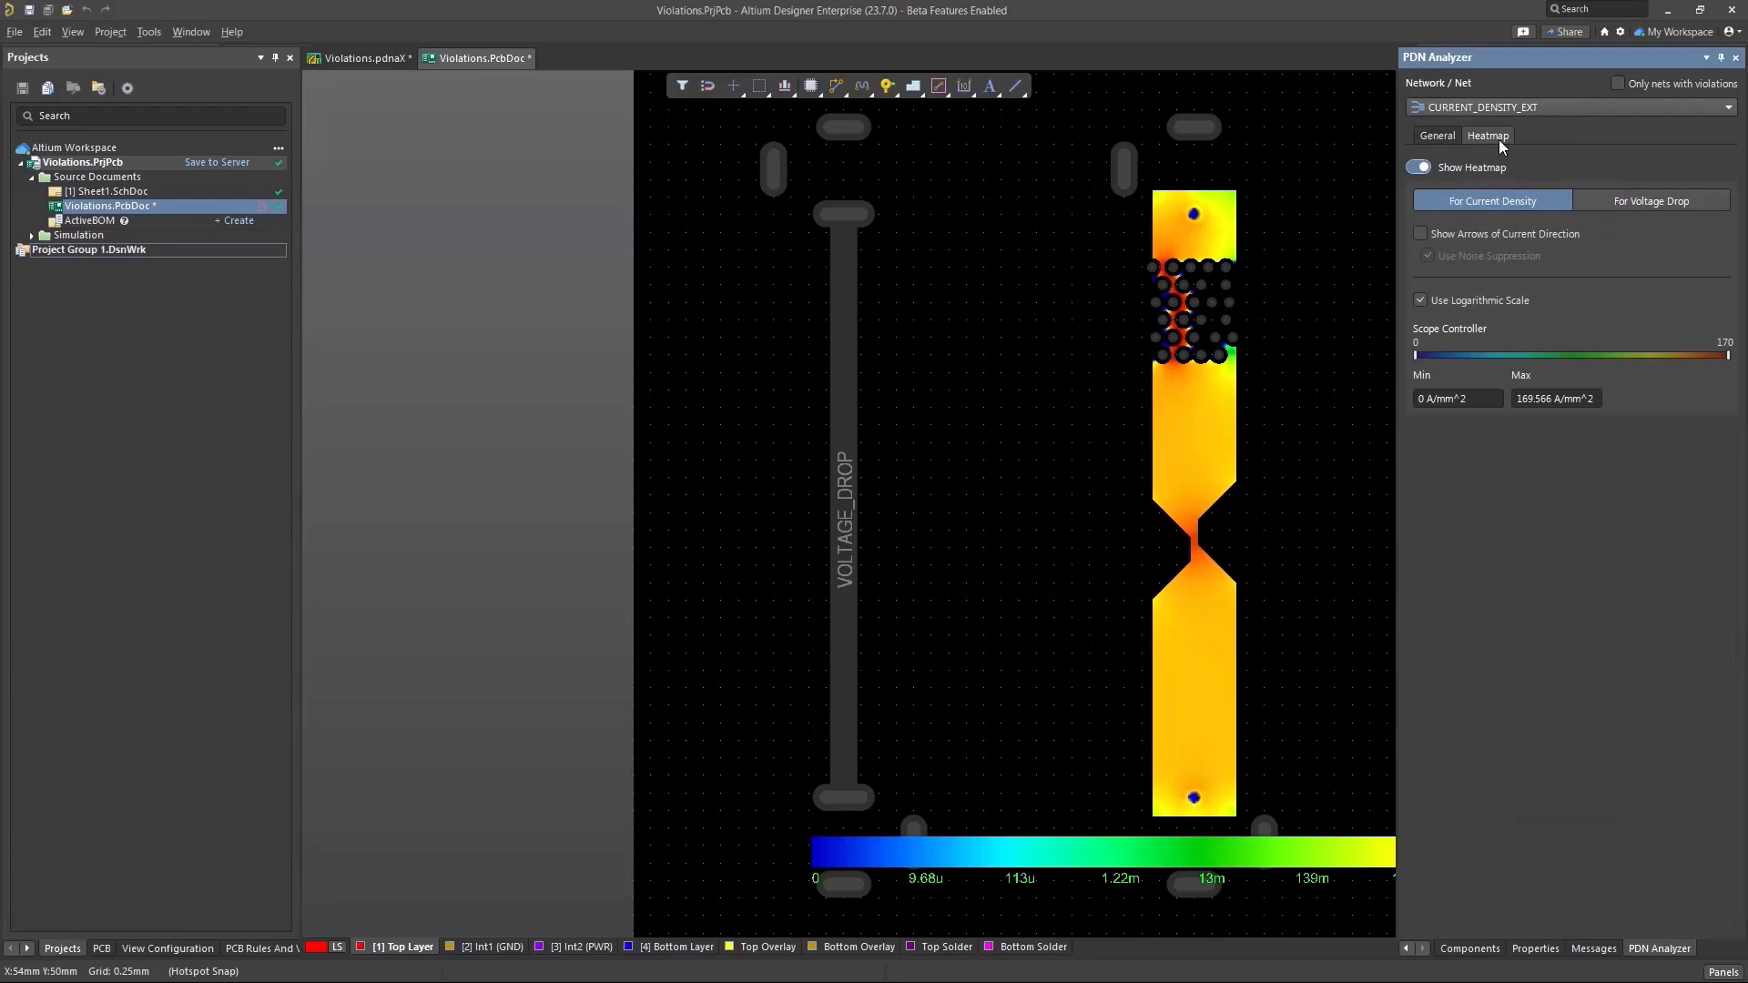
click(1421, 300)
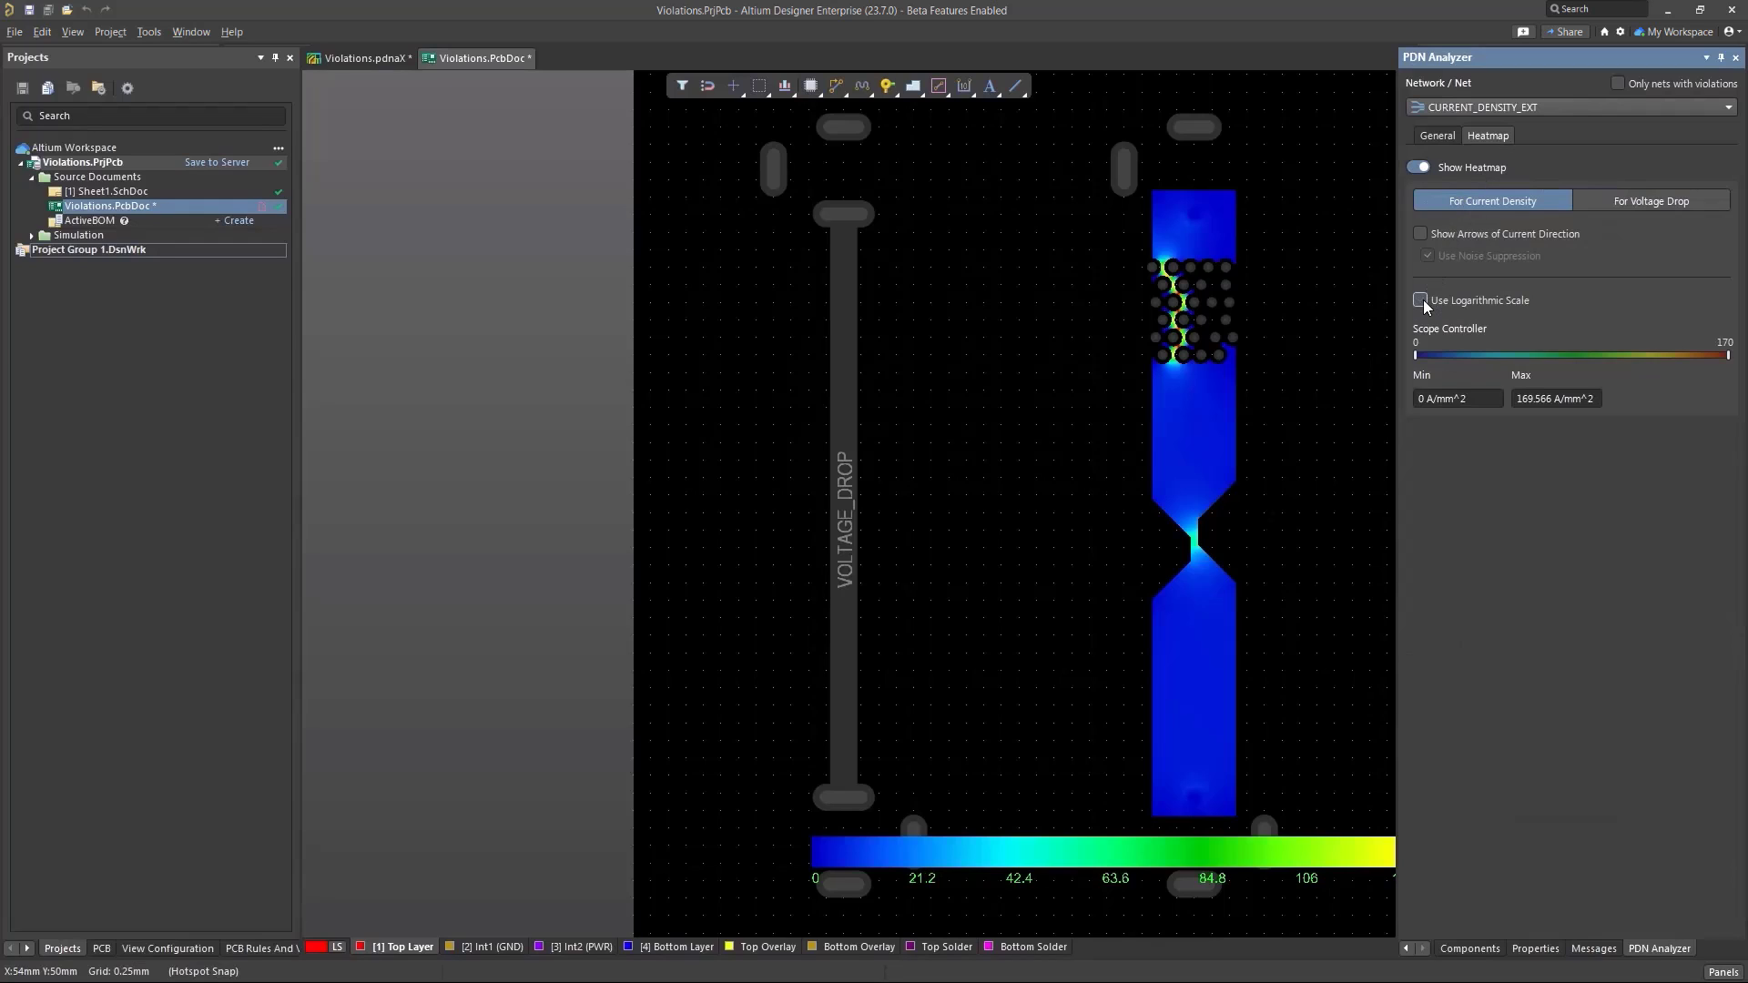
click(1439, 137)
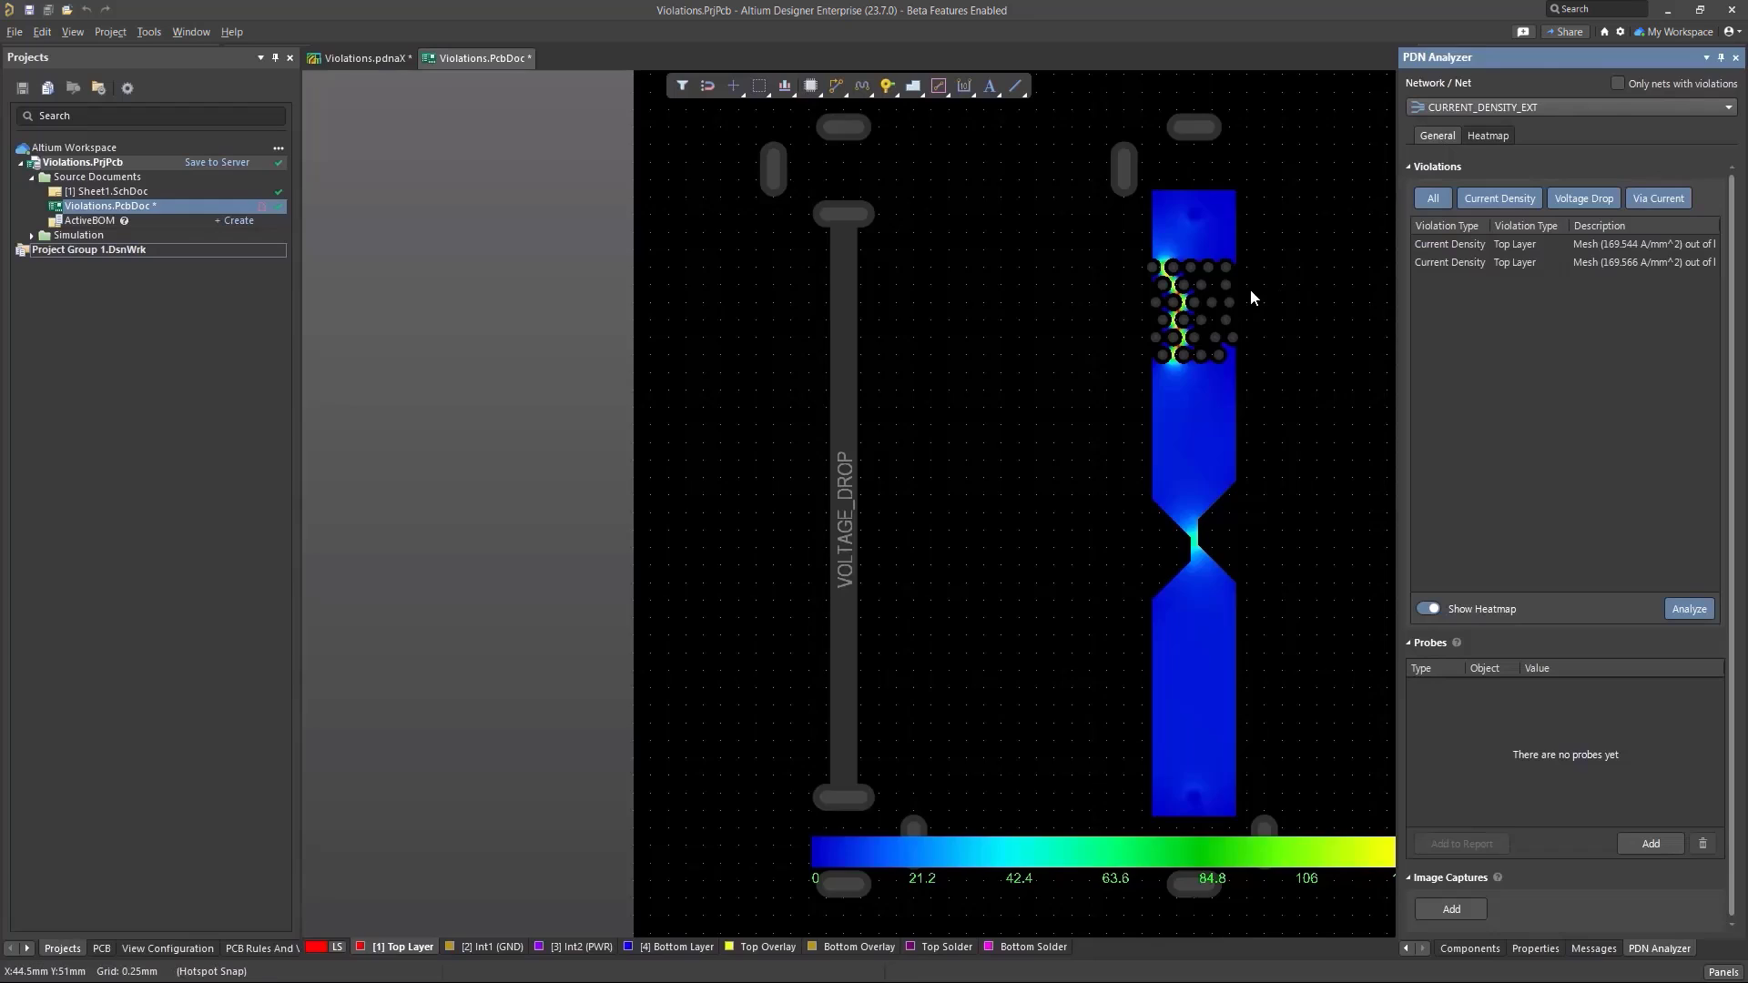
Measure the current density with a single probe in the narrow copper between the GND vias of CURRENT_DENSITY_EXT.
scroll(1249, 287, up, 5)
click(1650, 843)
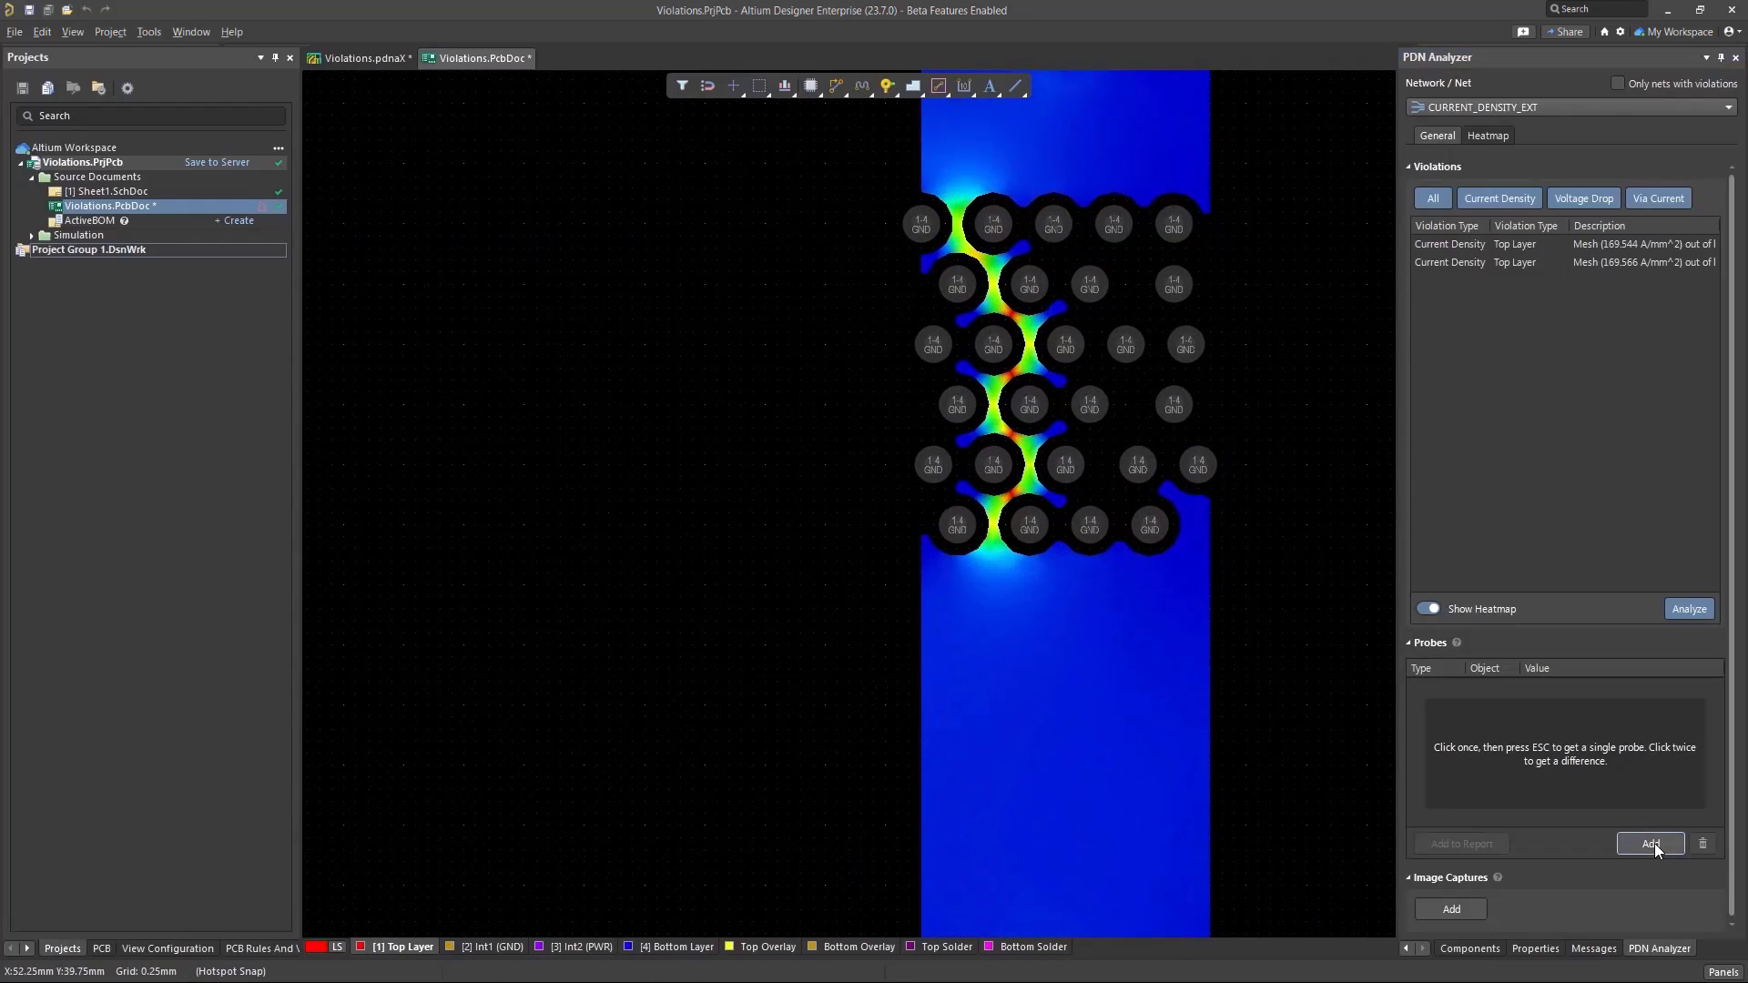
click(1013, 437)
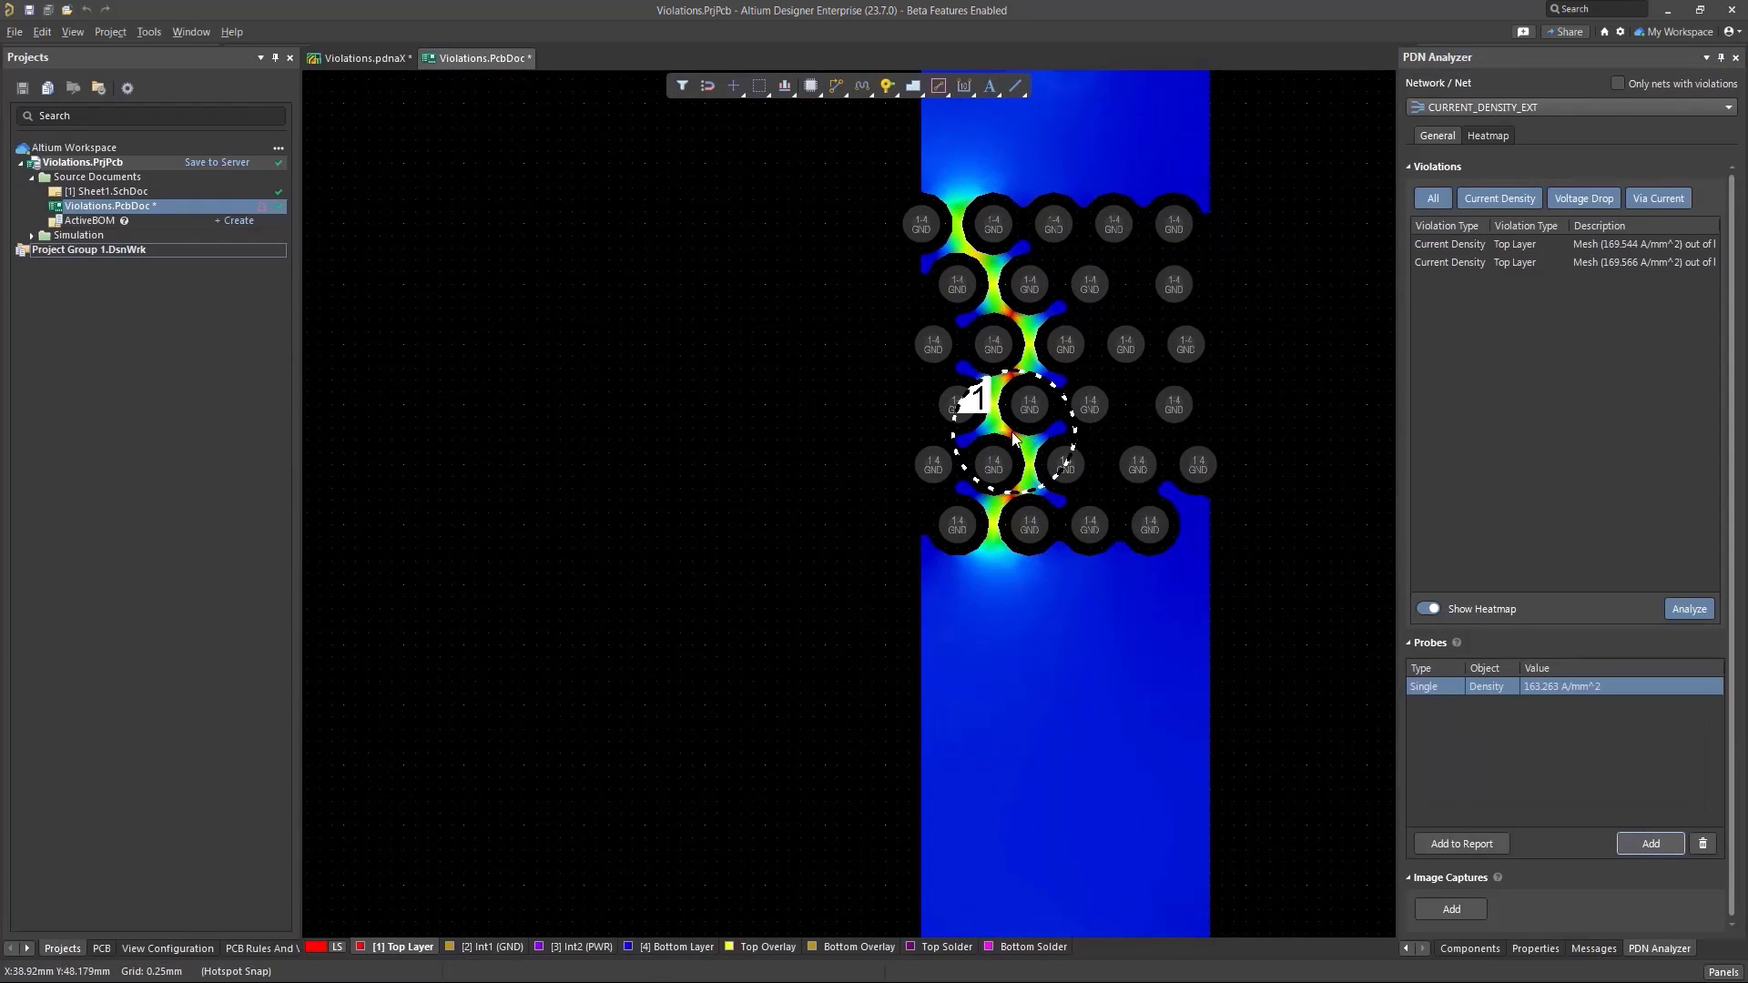
Hide the heatmap and widen the narrow neck of the CURRENT_DENSITY_EXT polygon by moving both of its vertical edges outward.
click(1427, 609)
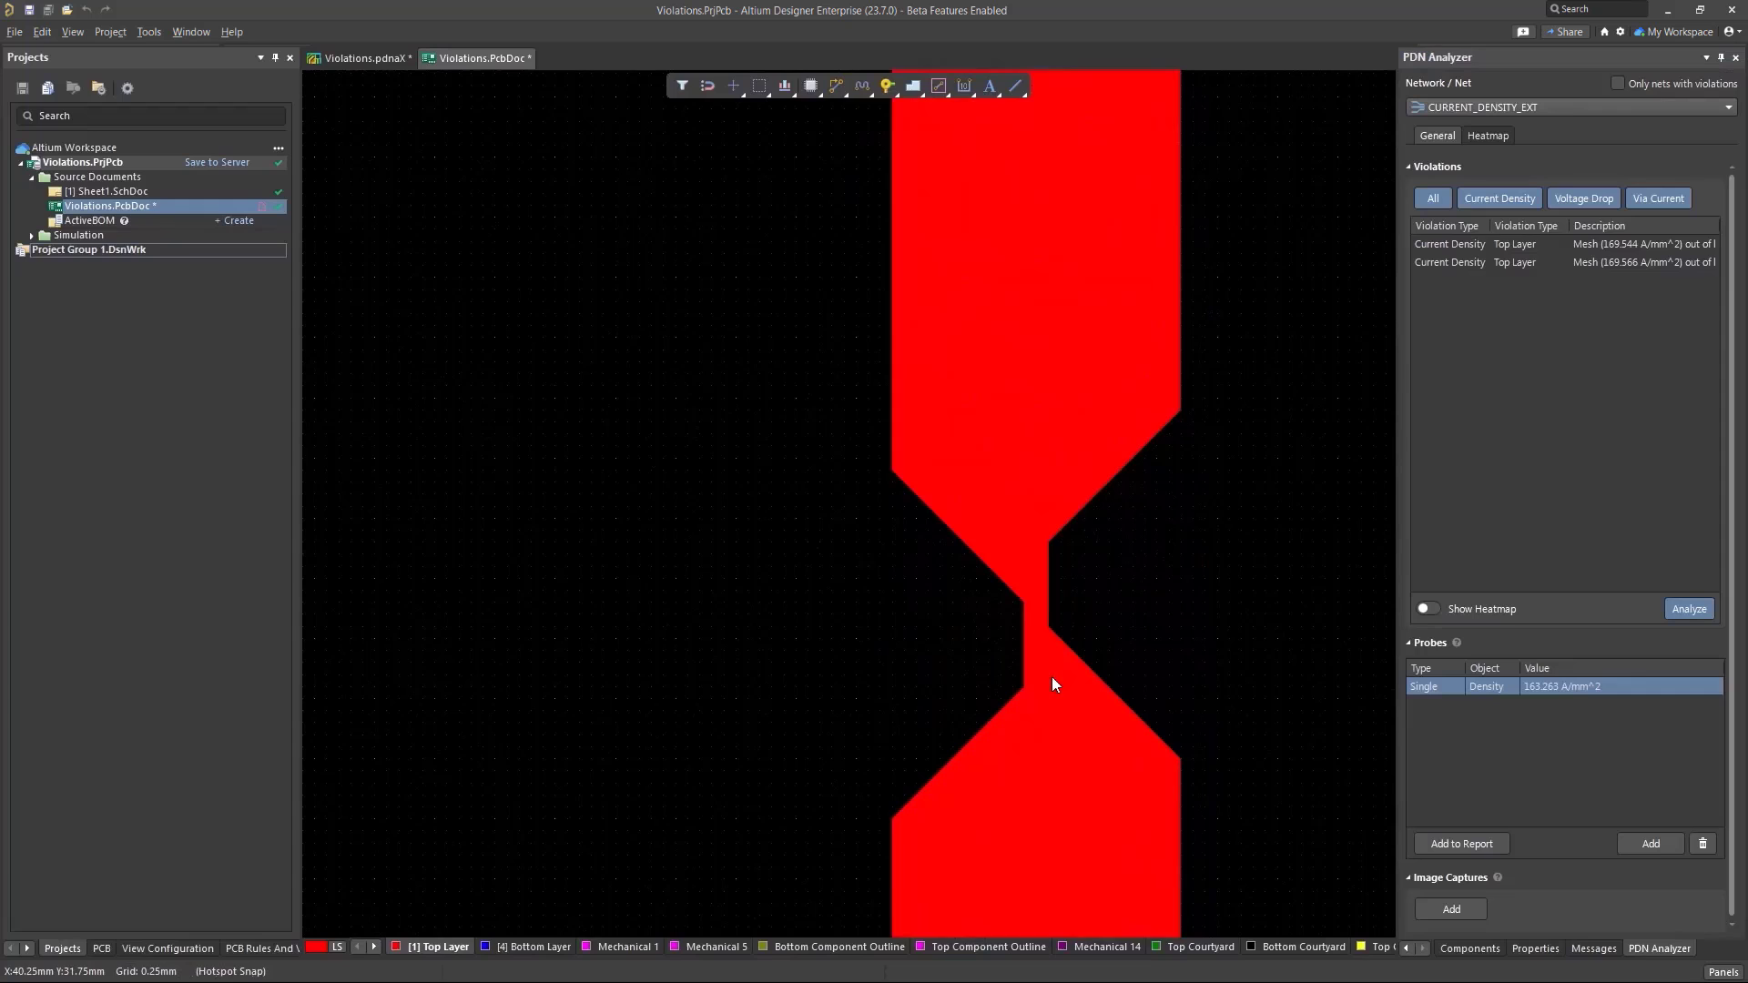
click(1052, 675)
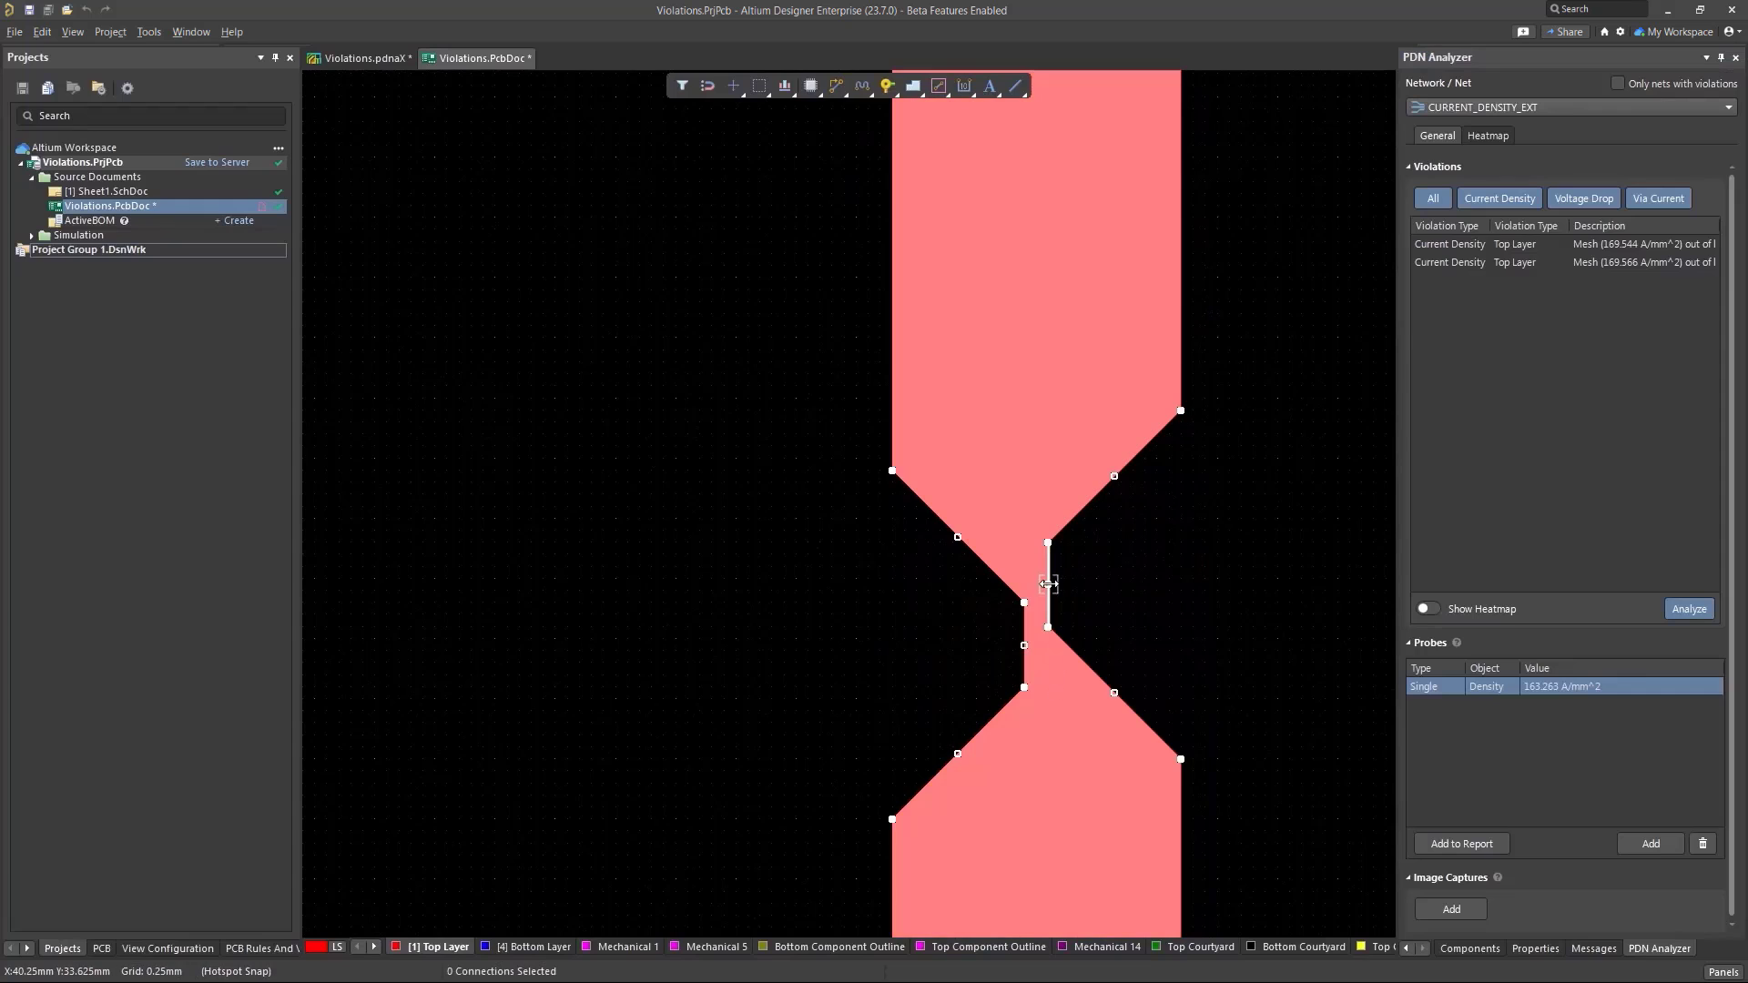
drag(1049, 602, 1120, 603)
drag(1025, 654, 956, 653)
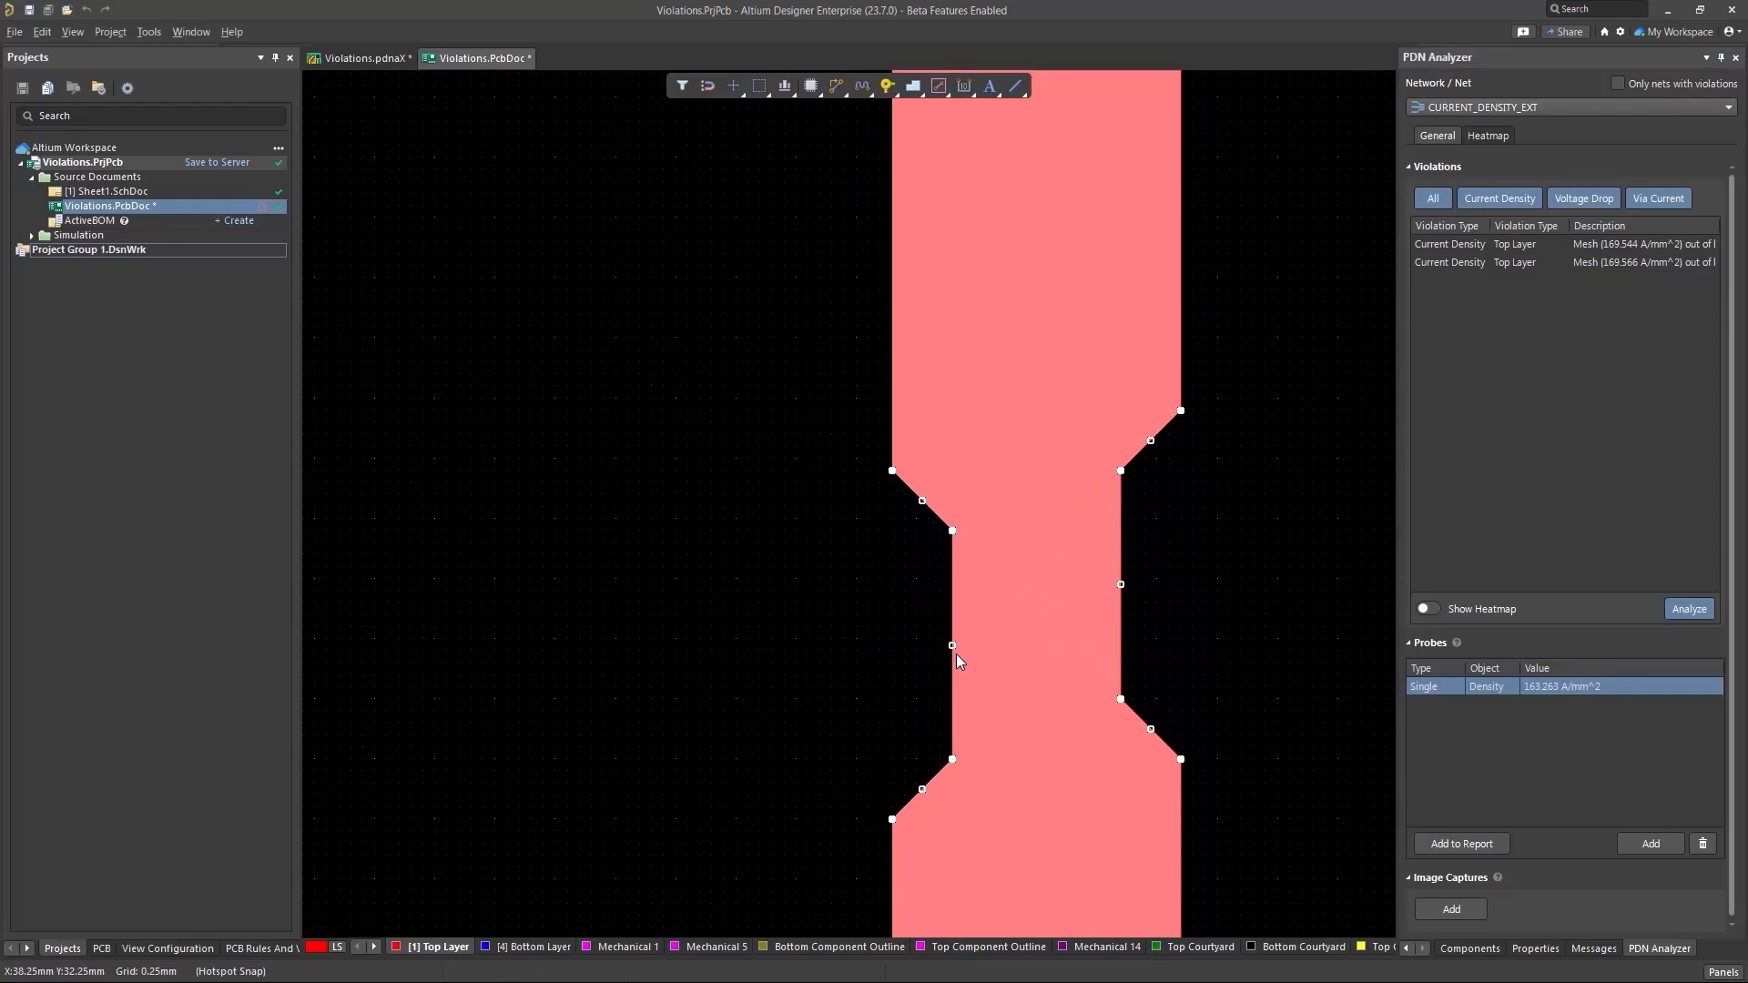
scroll(1062, 399, down, 1)
scroll(1117, 594, down, 1)
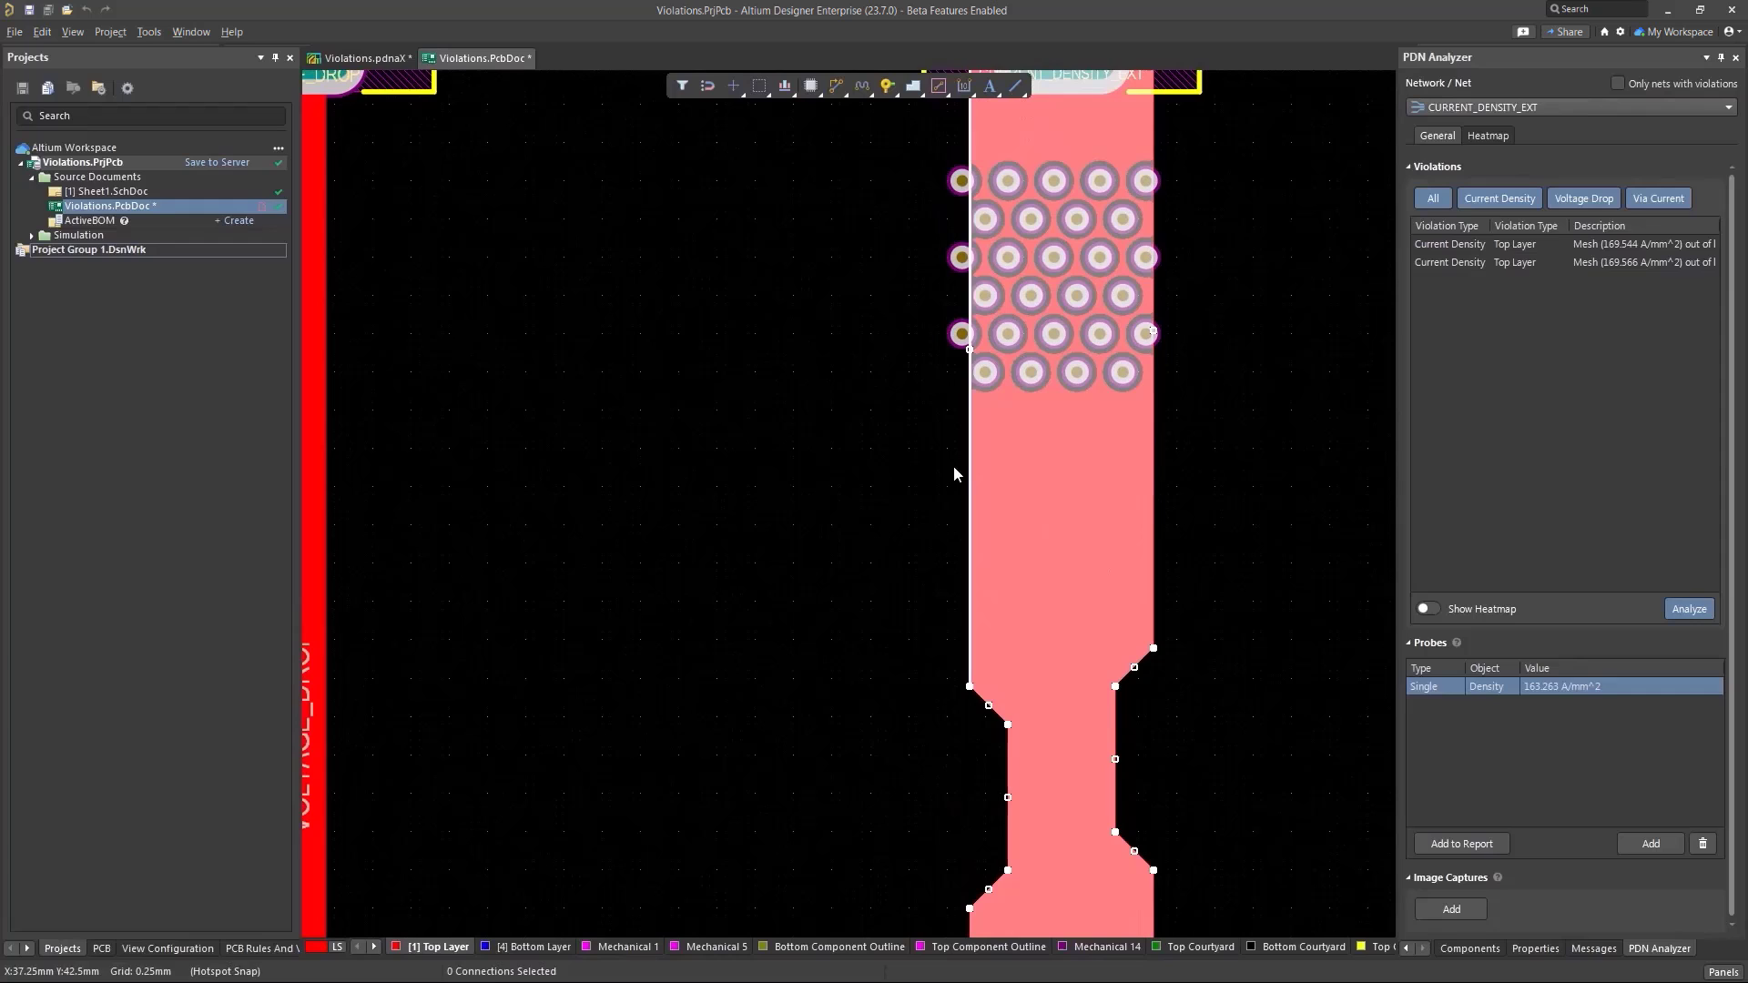
Set the Top Layer copper thickness to 0.035 mm in the layer stackup and close the stackup, keeping the change.
click(208, 31)
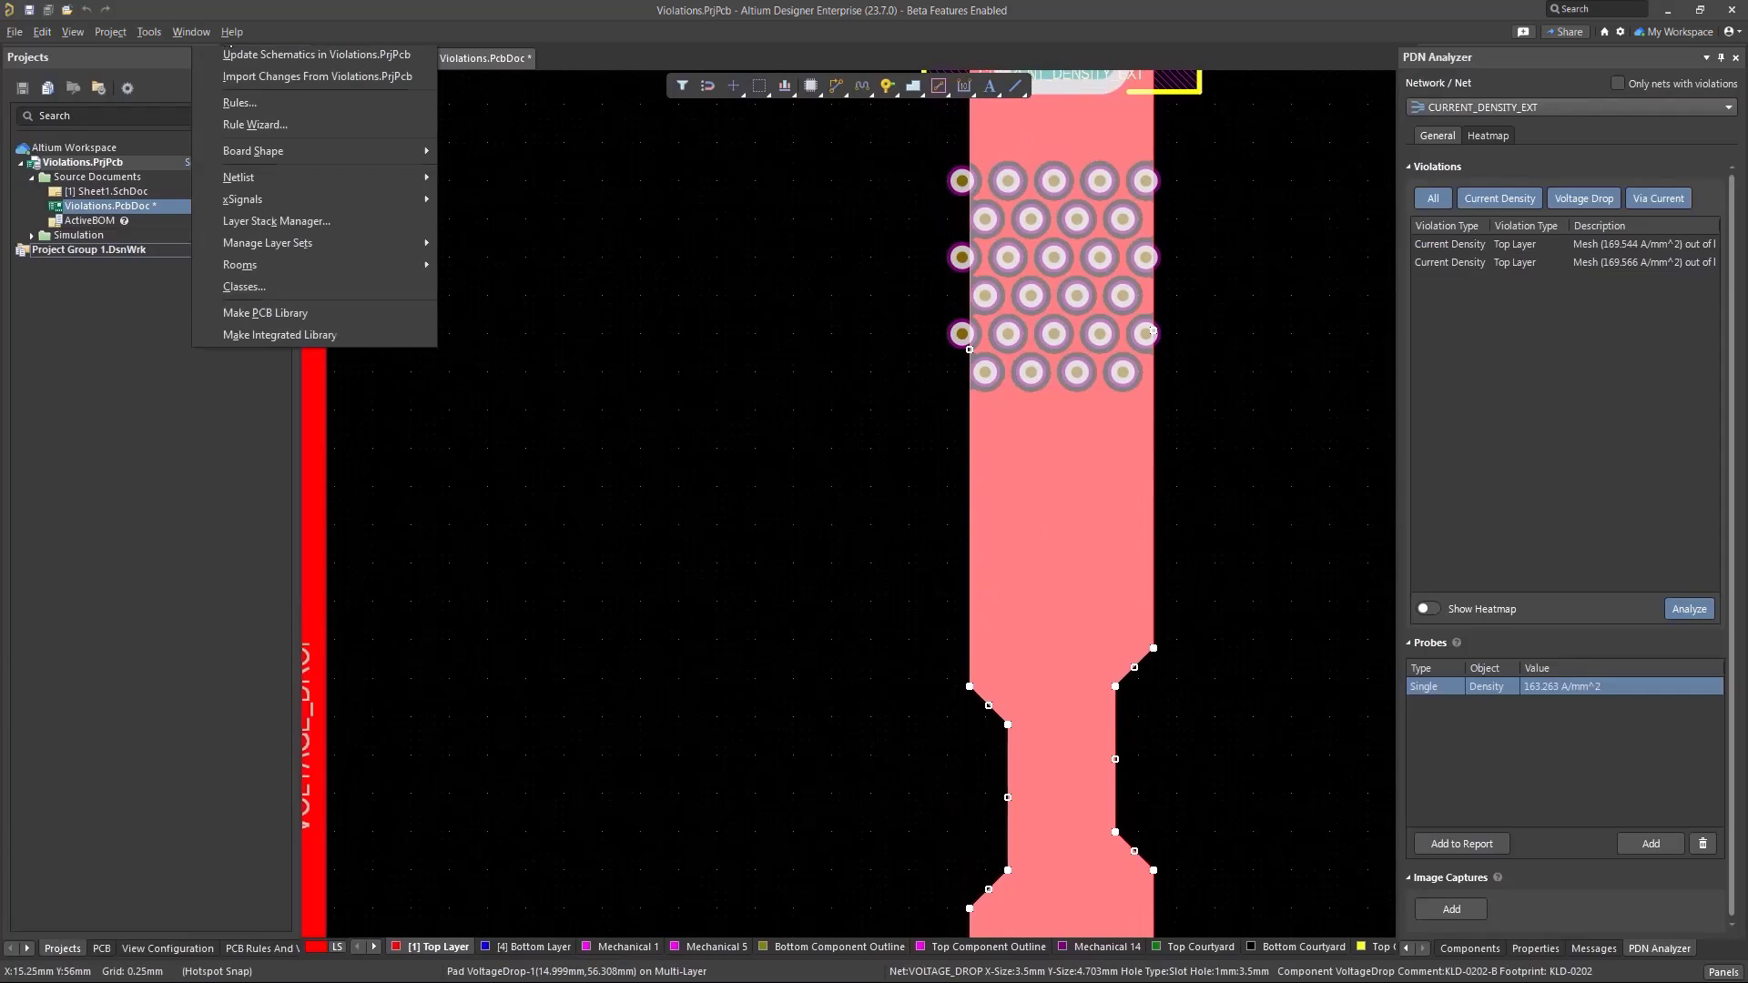
click(336, 226)
click(714, 195)
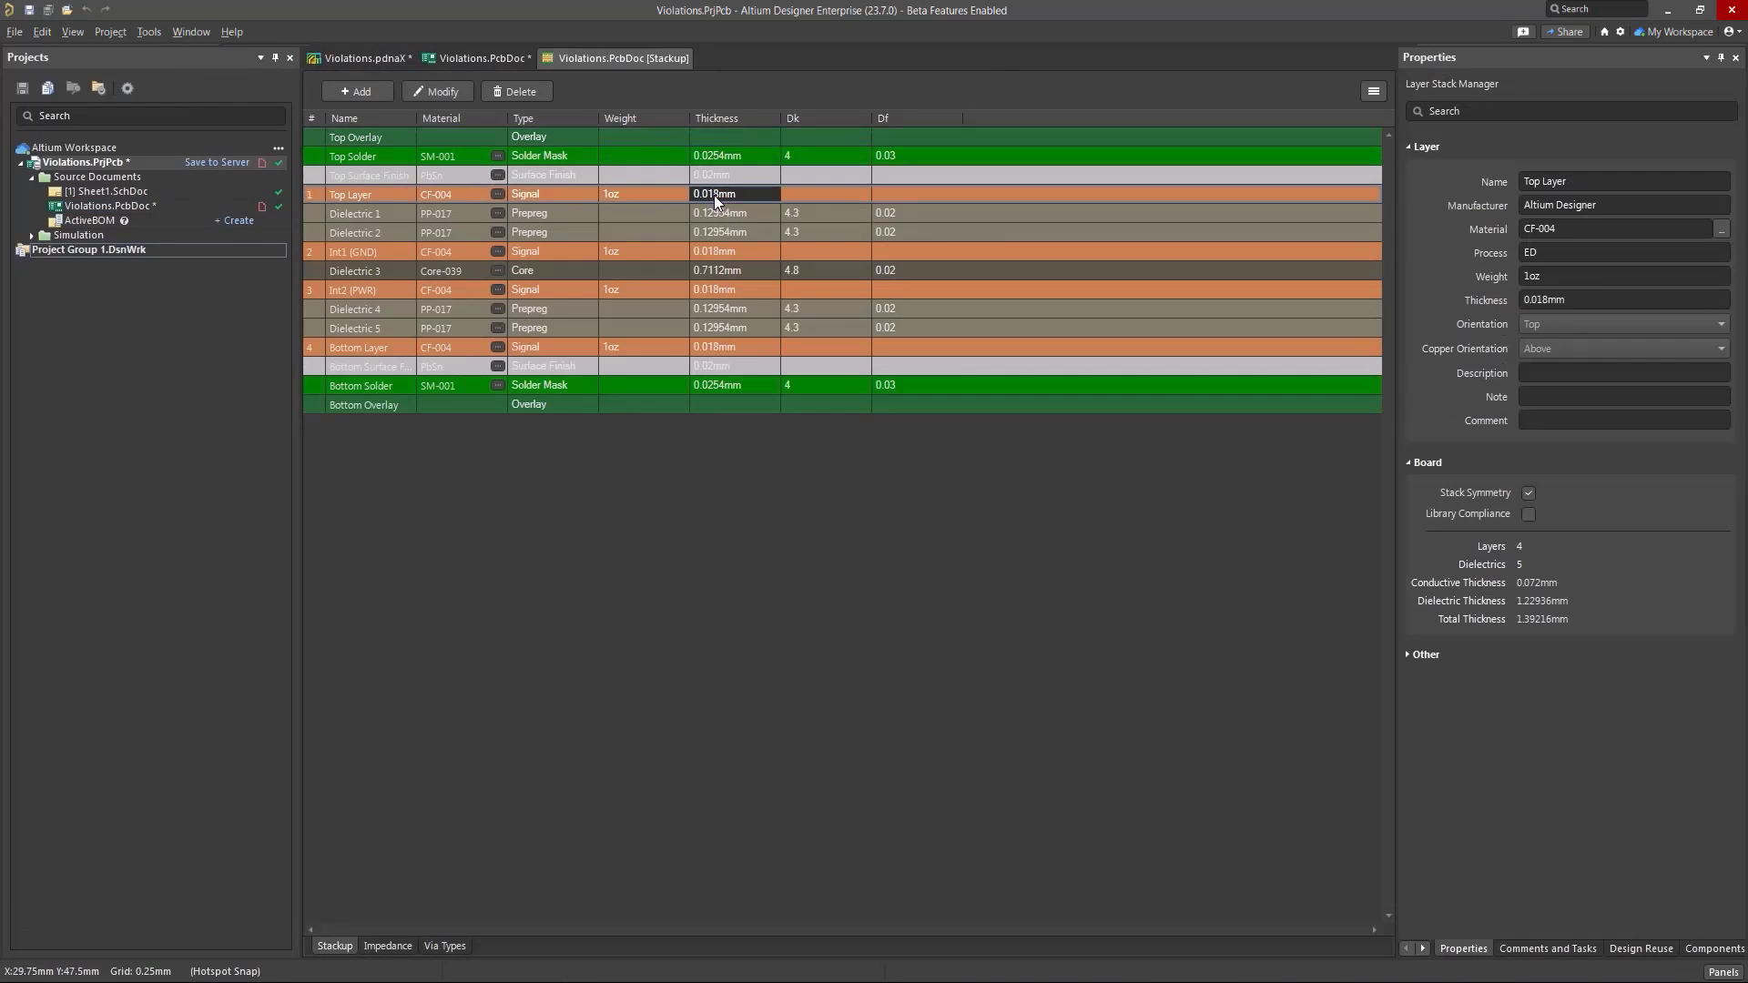
double_click(713, 195)
text(035)
key(Return)
right_click(625, 62)
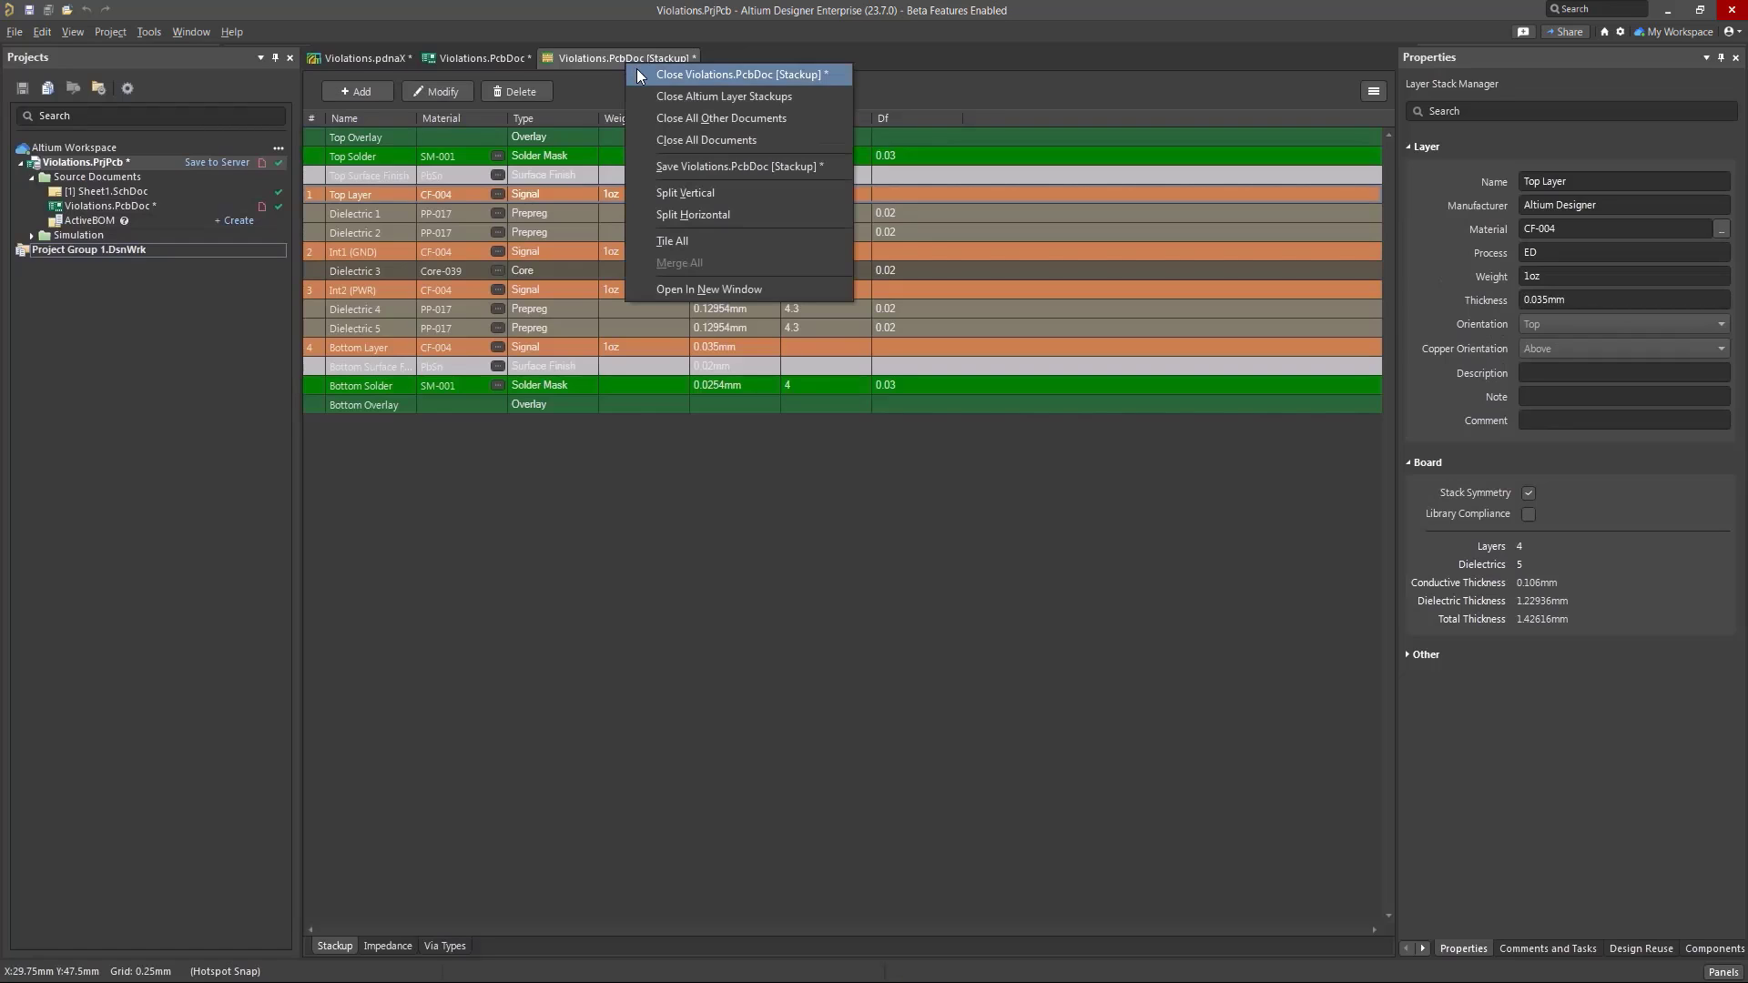
click(636, 68)
click(830, 565)
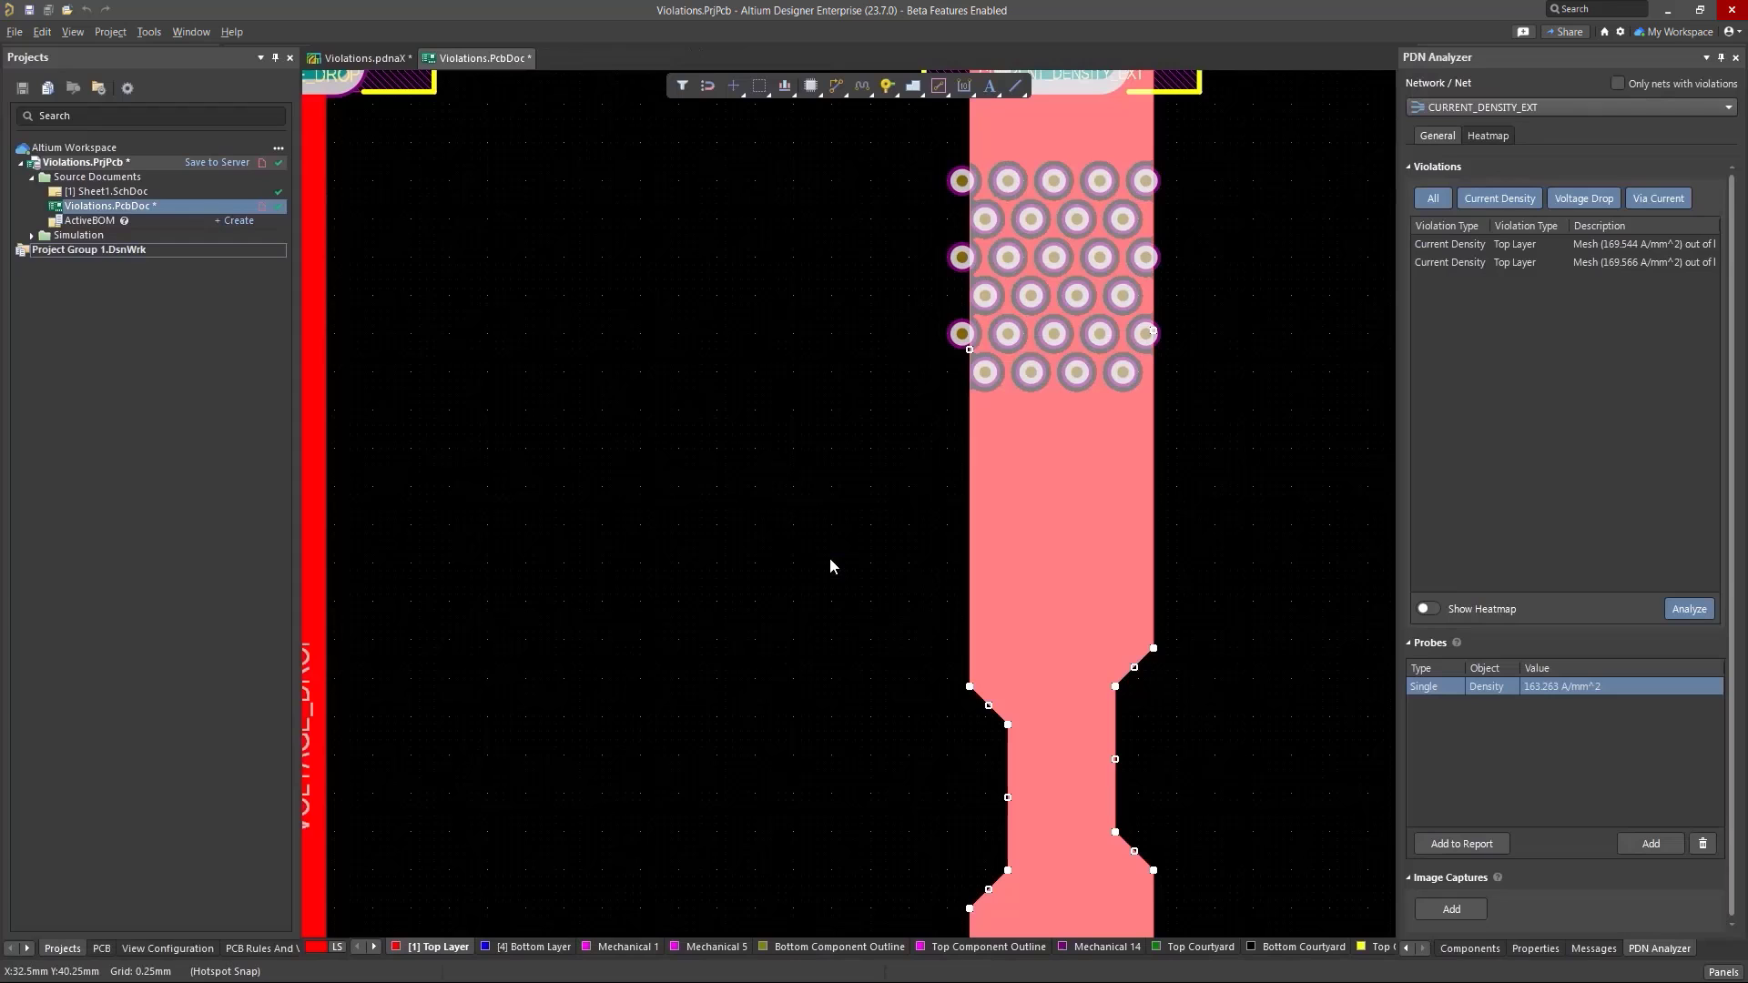
Re-analyze CURRENT_DENSITY_EXT with its heatmap shown and probe the current density in the red gap between two GND vias.
click(1688, 608)
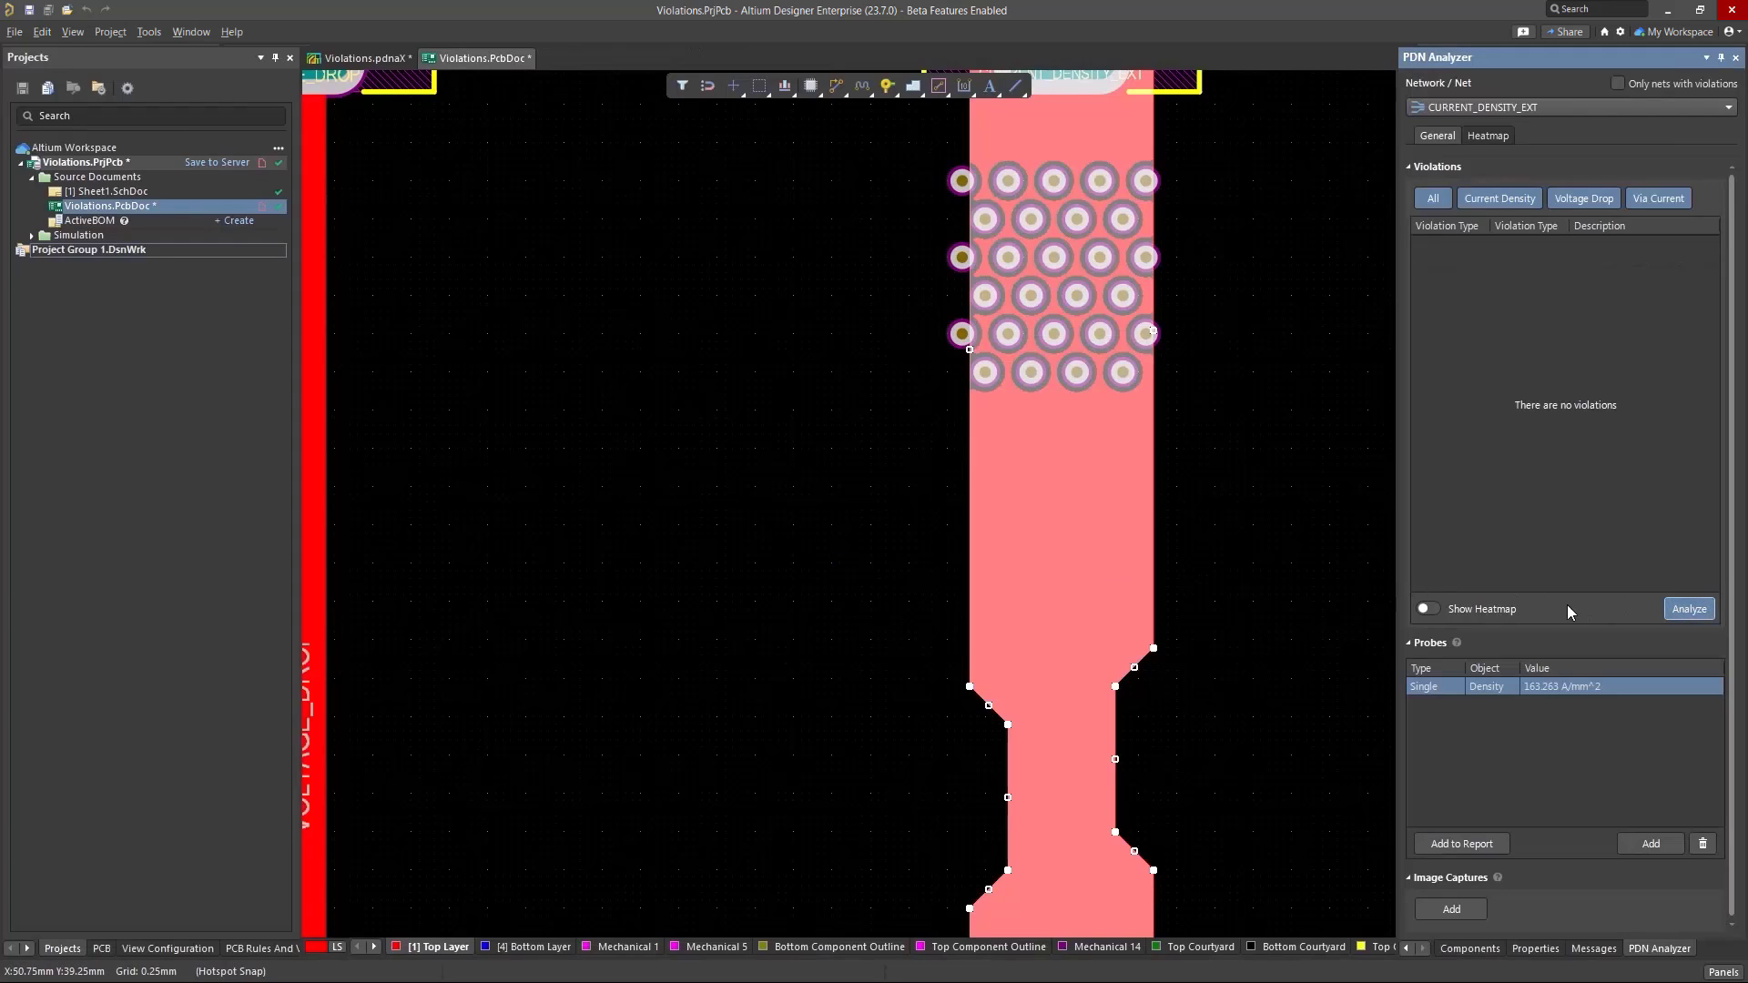
click(1429, 609)
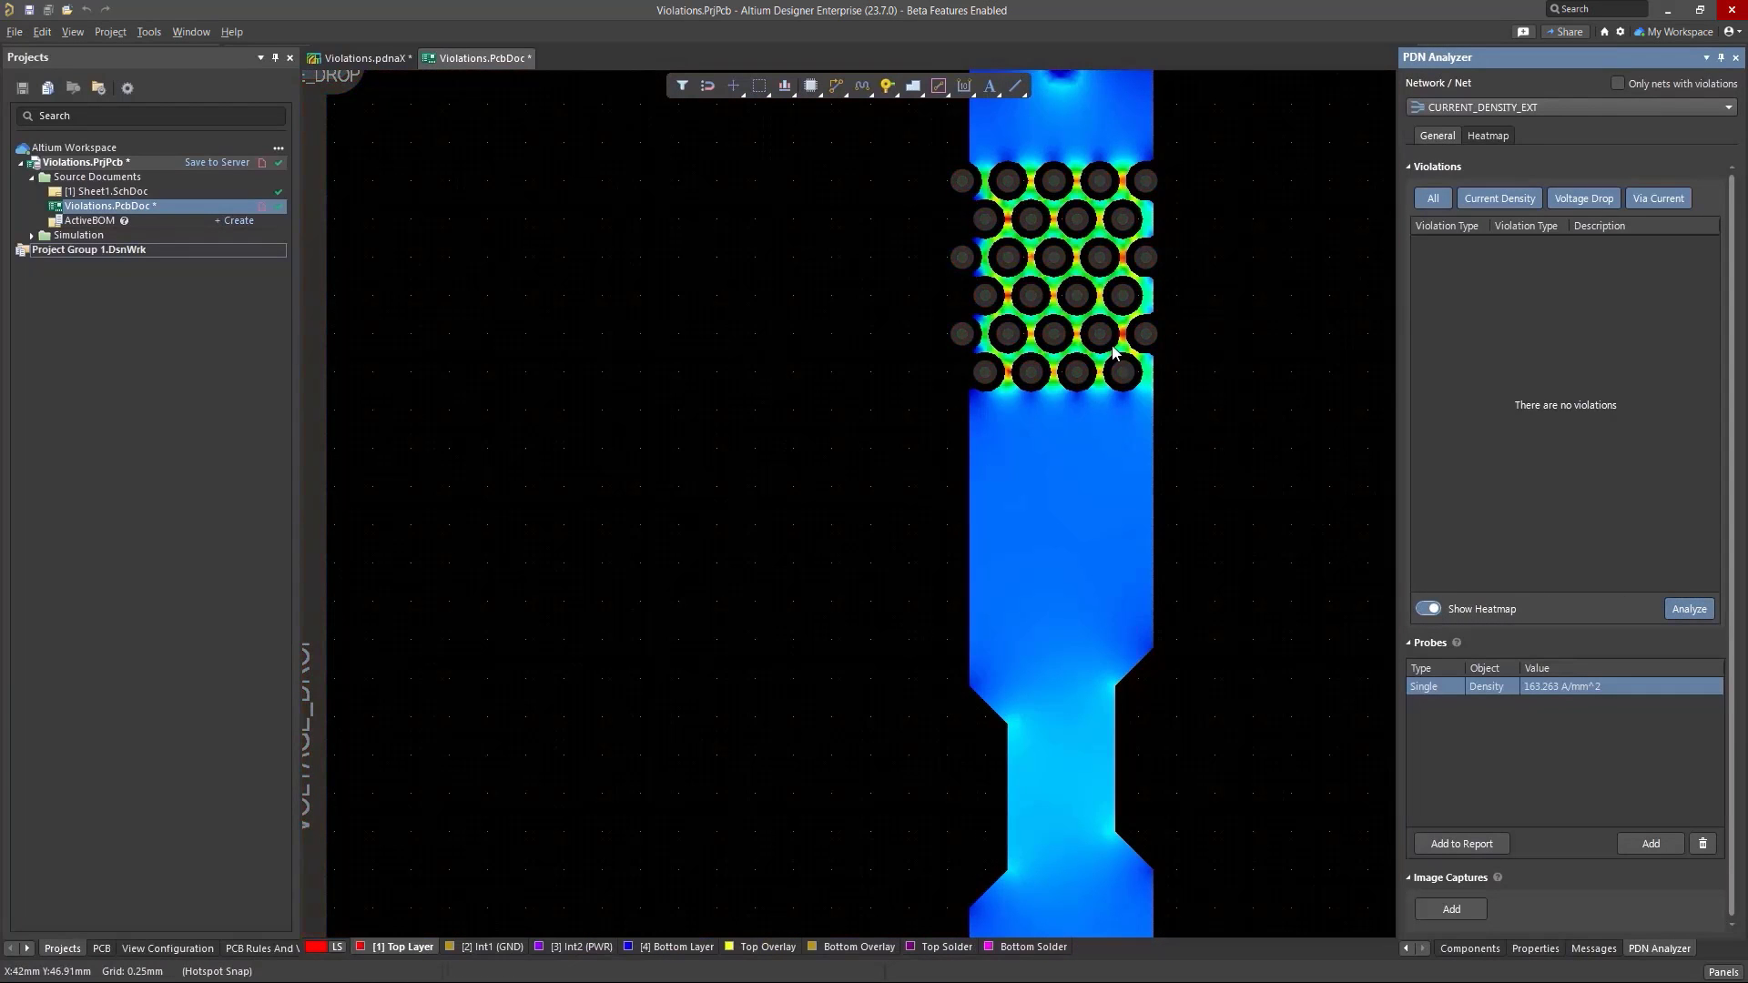
scroll(1011, 216, up, 5)
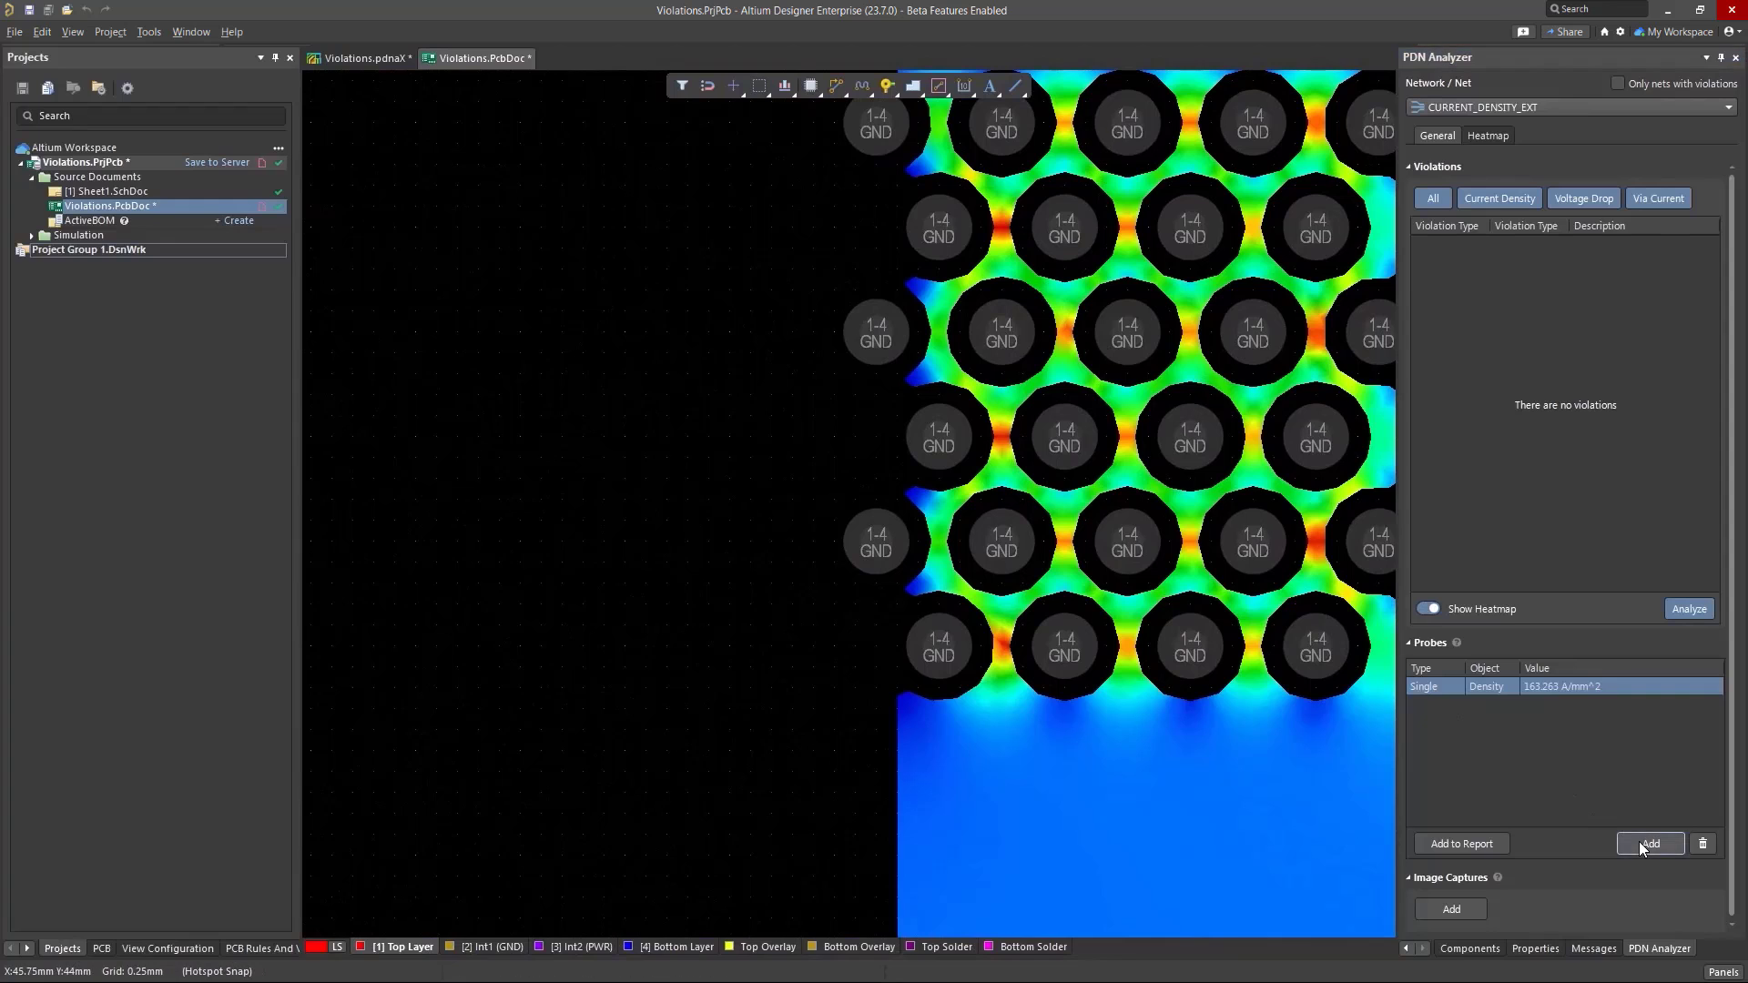
click(1005, 234)
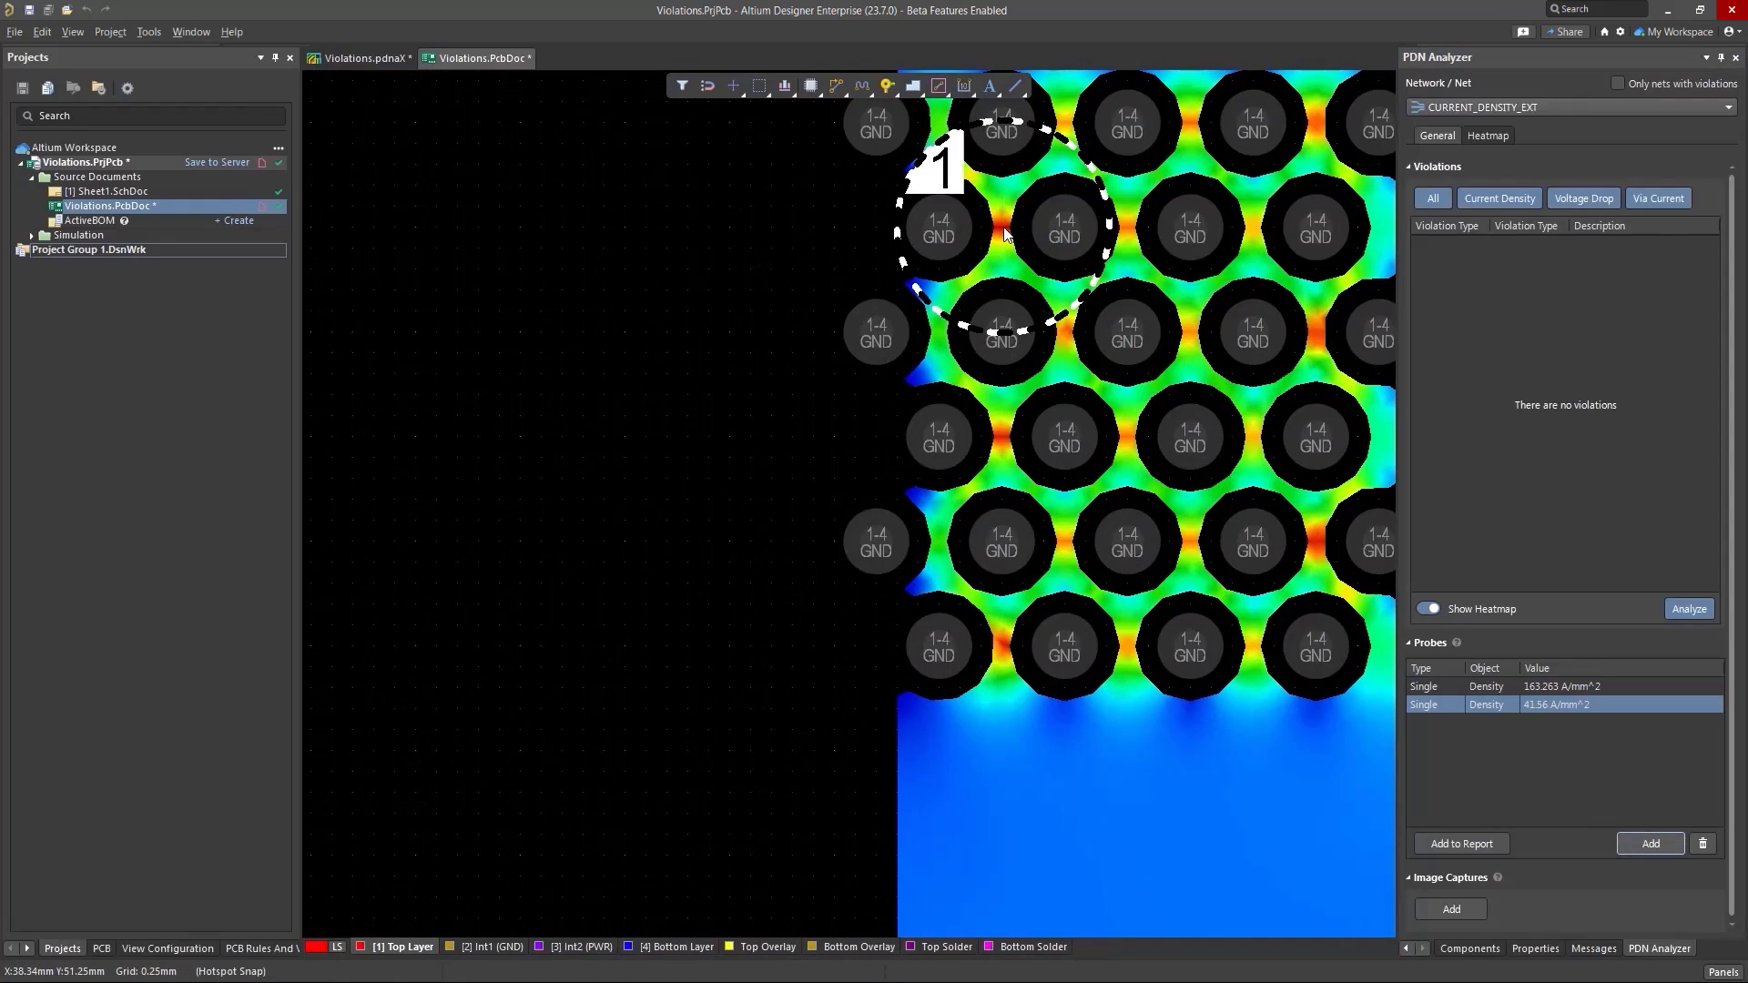
scroll(1005, 233, down, 6)
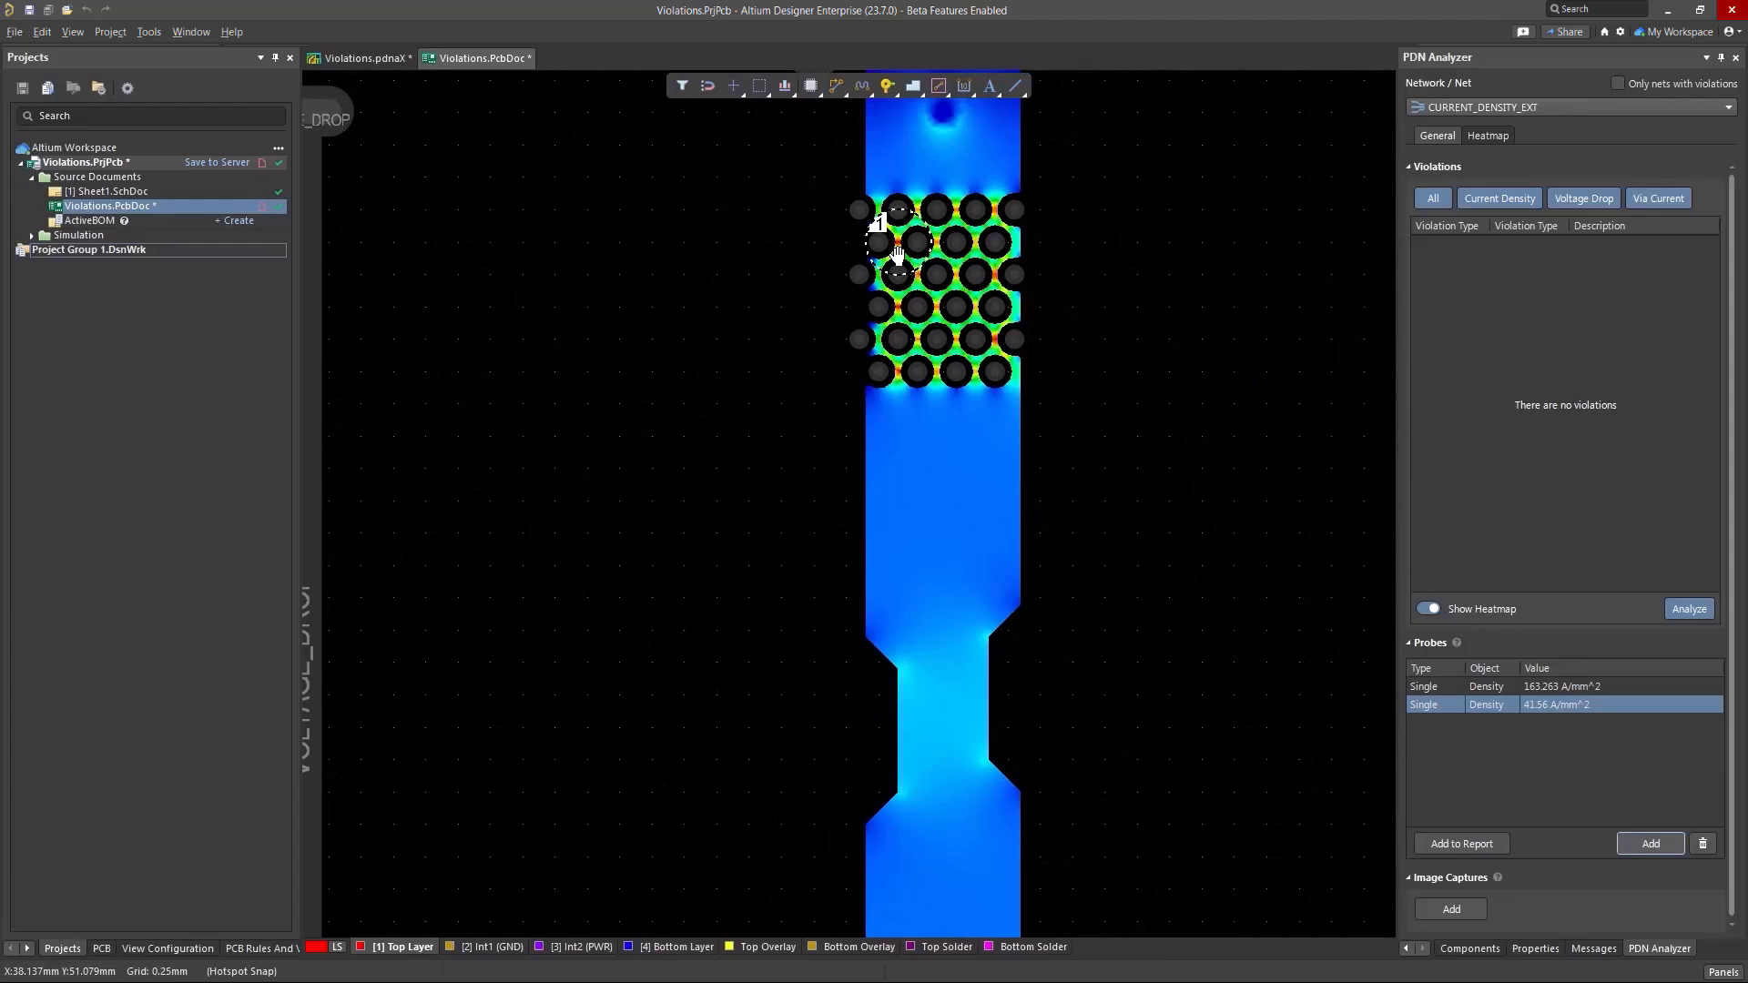
Hide the heatmap and duplicate the CURRENT_DENSITY_EXT polygon in place, with one copy on the Bottom Layer.
click(1428, 608)
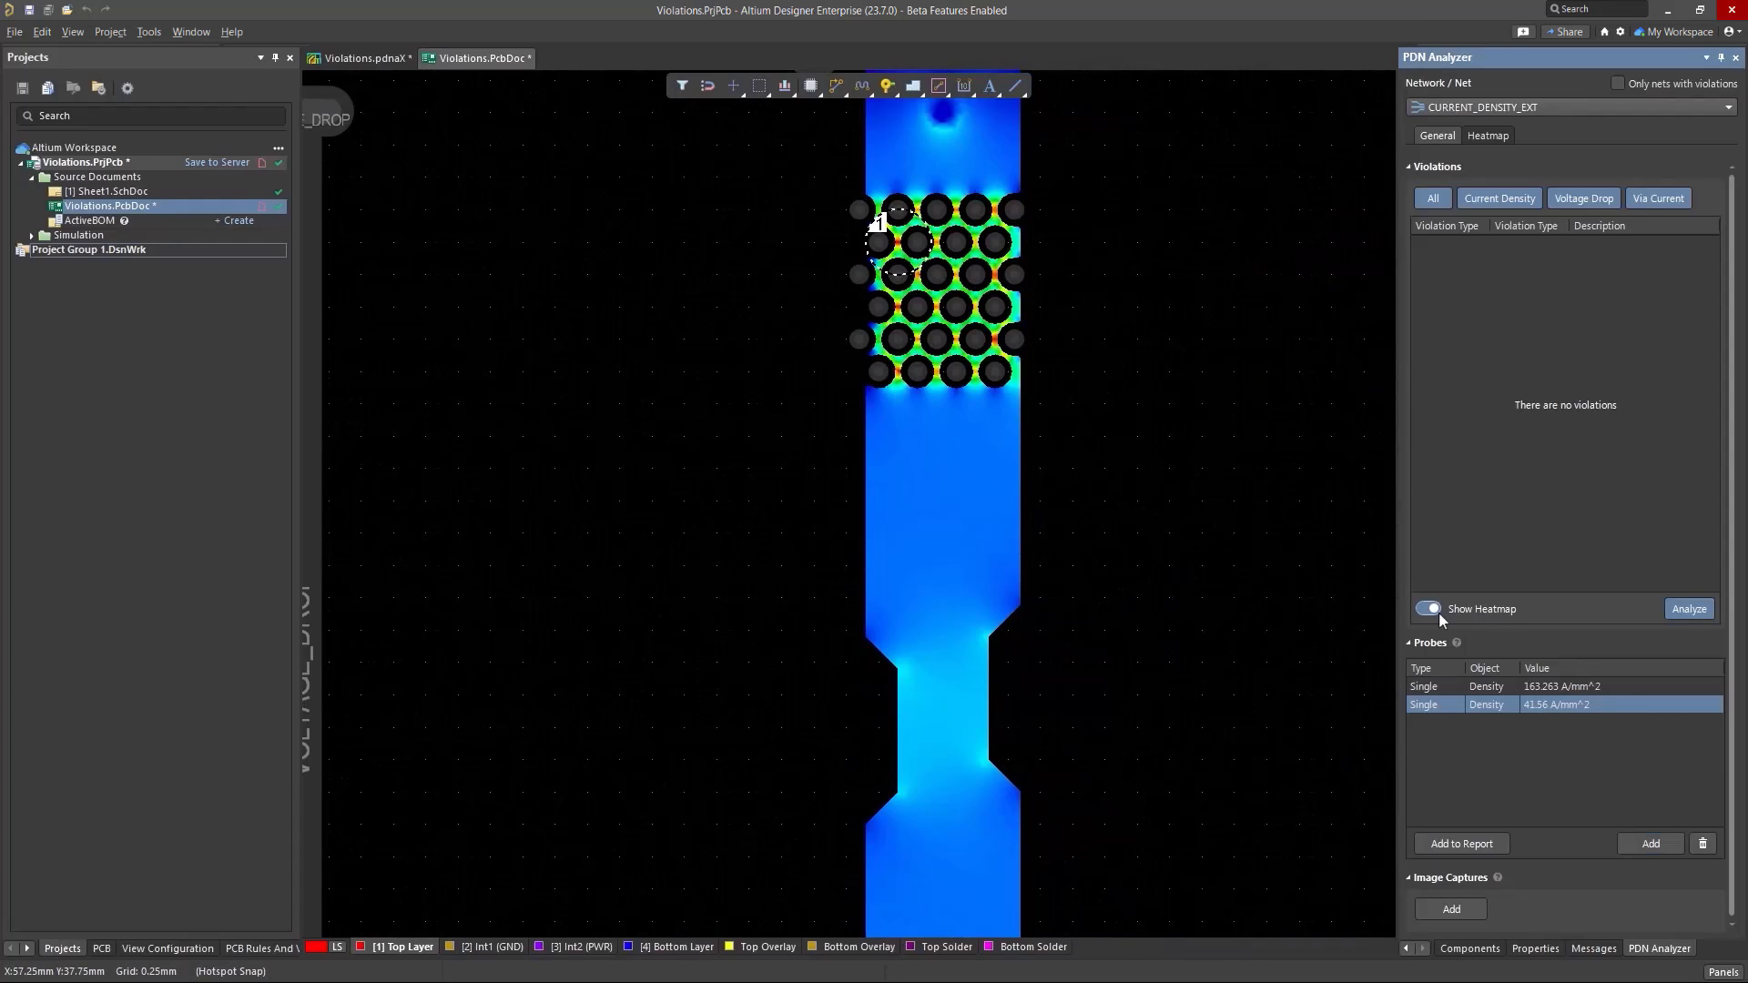
click(947, 158)
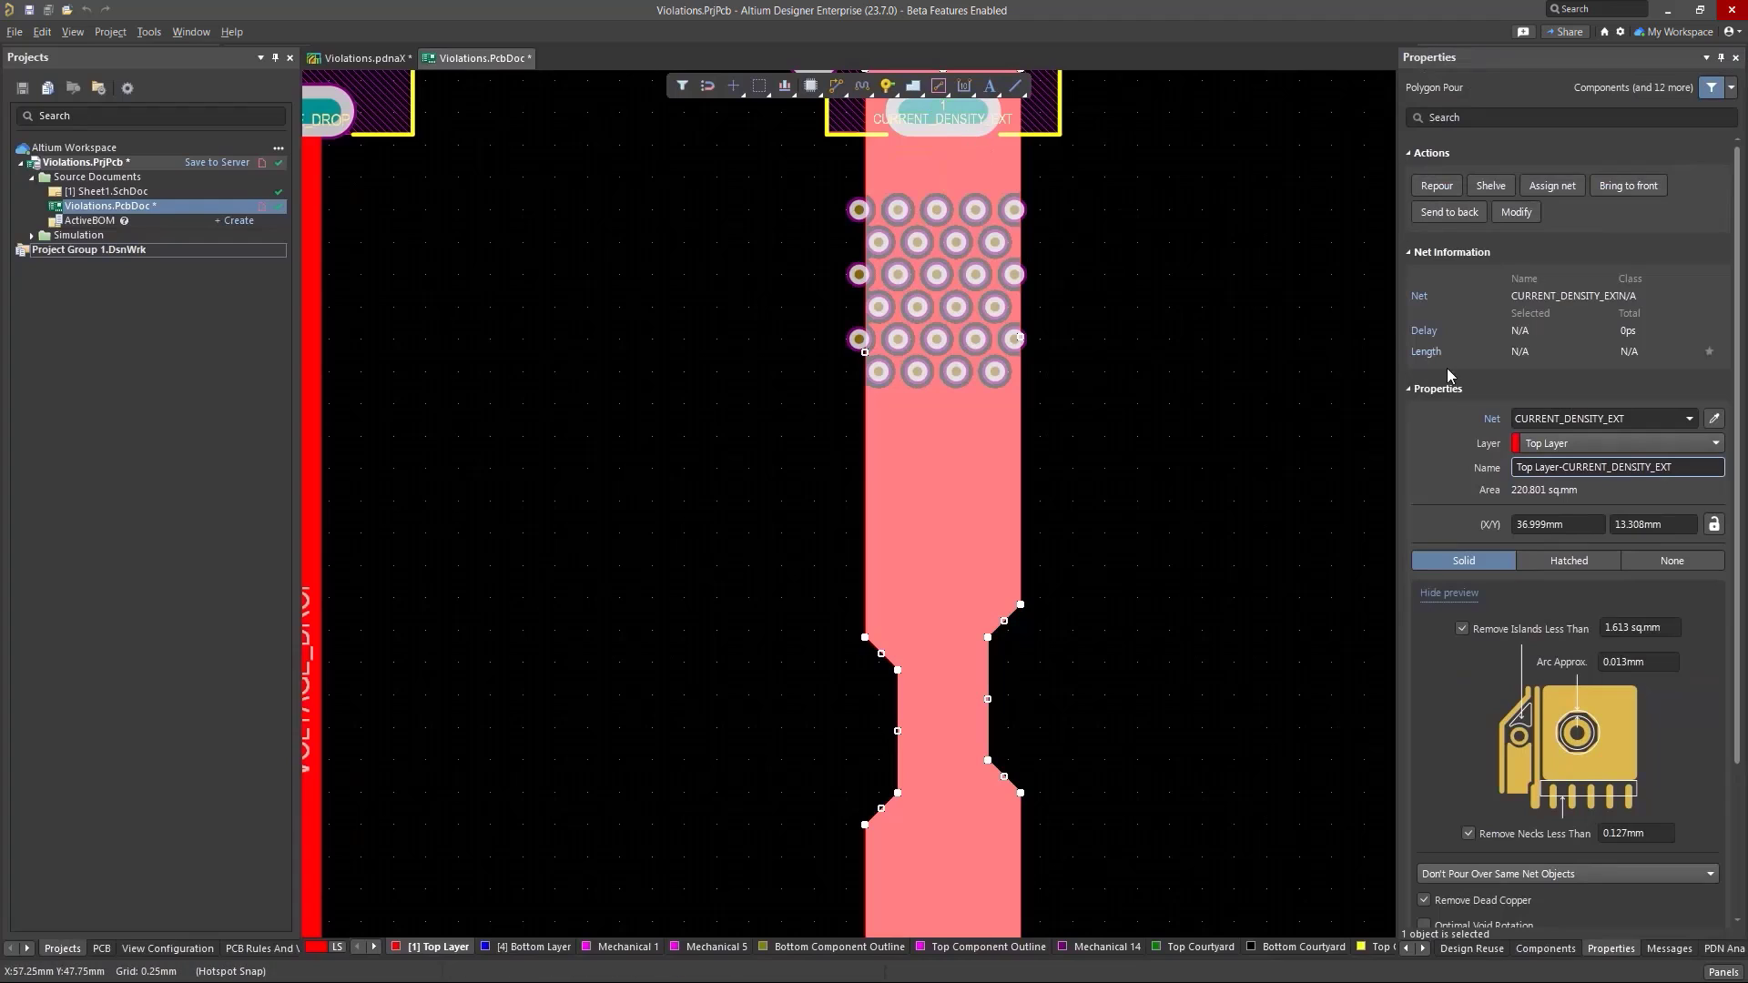
click(1539, 442)
click(1553, 523)
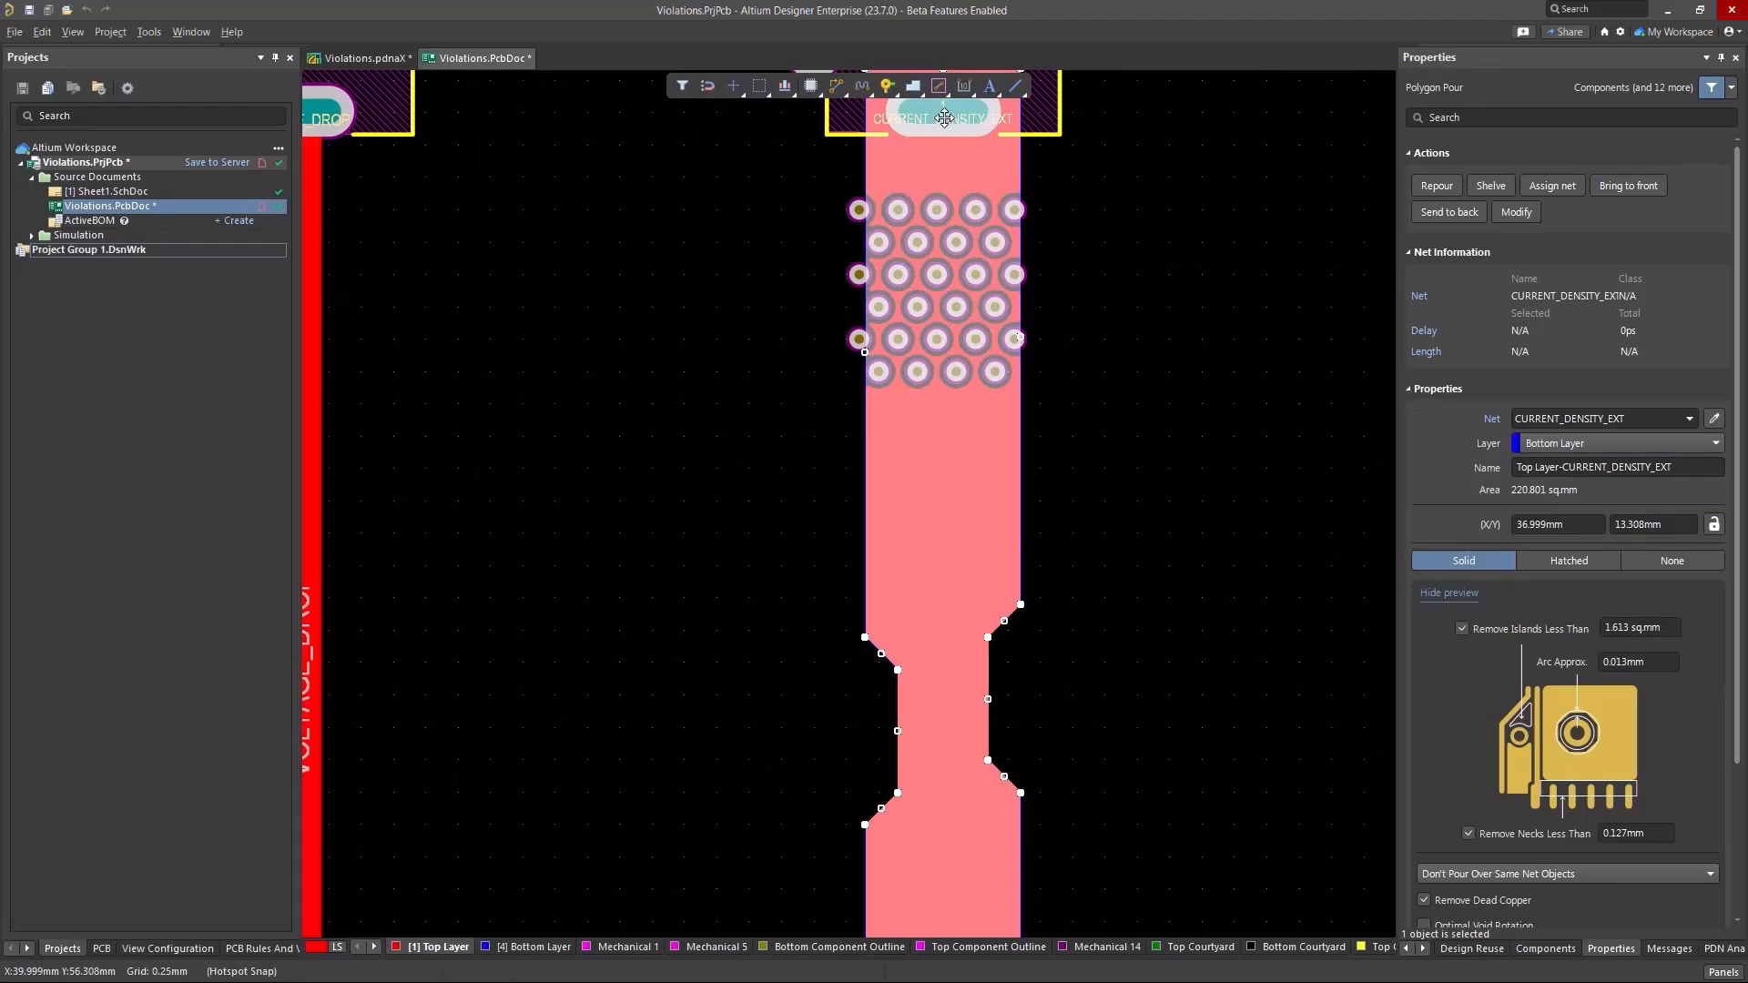
click(1076, 205)
Re-analyze the doubled CURRENT_DENSITY_EXT copper, show its heatmap and add another single density probe in the same GND via gap.
click(1716, 948)
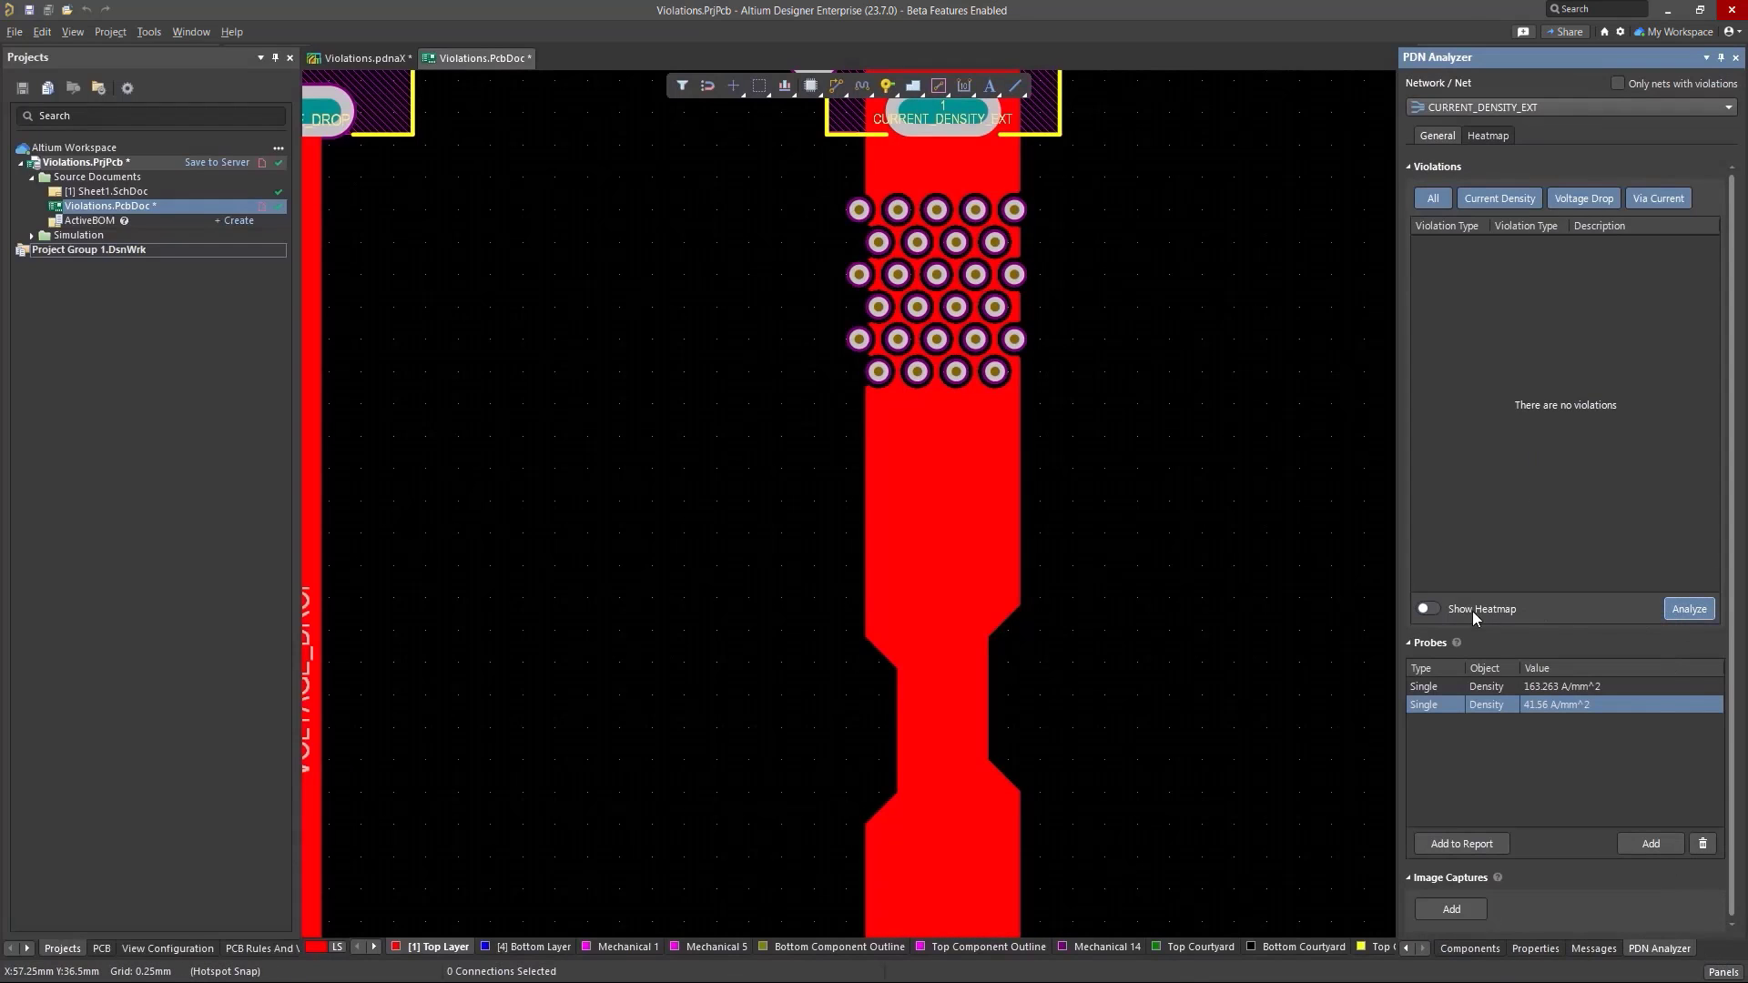
click(1427, 609)
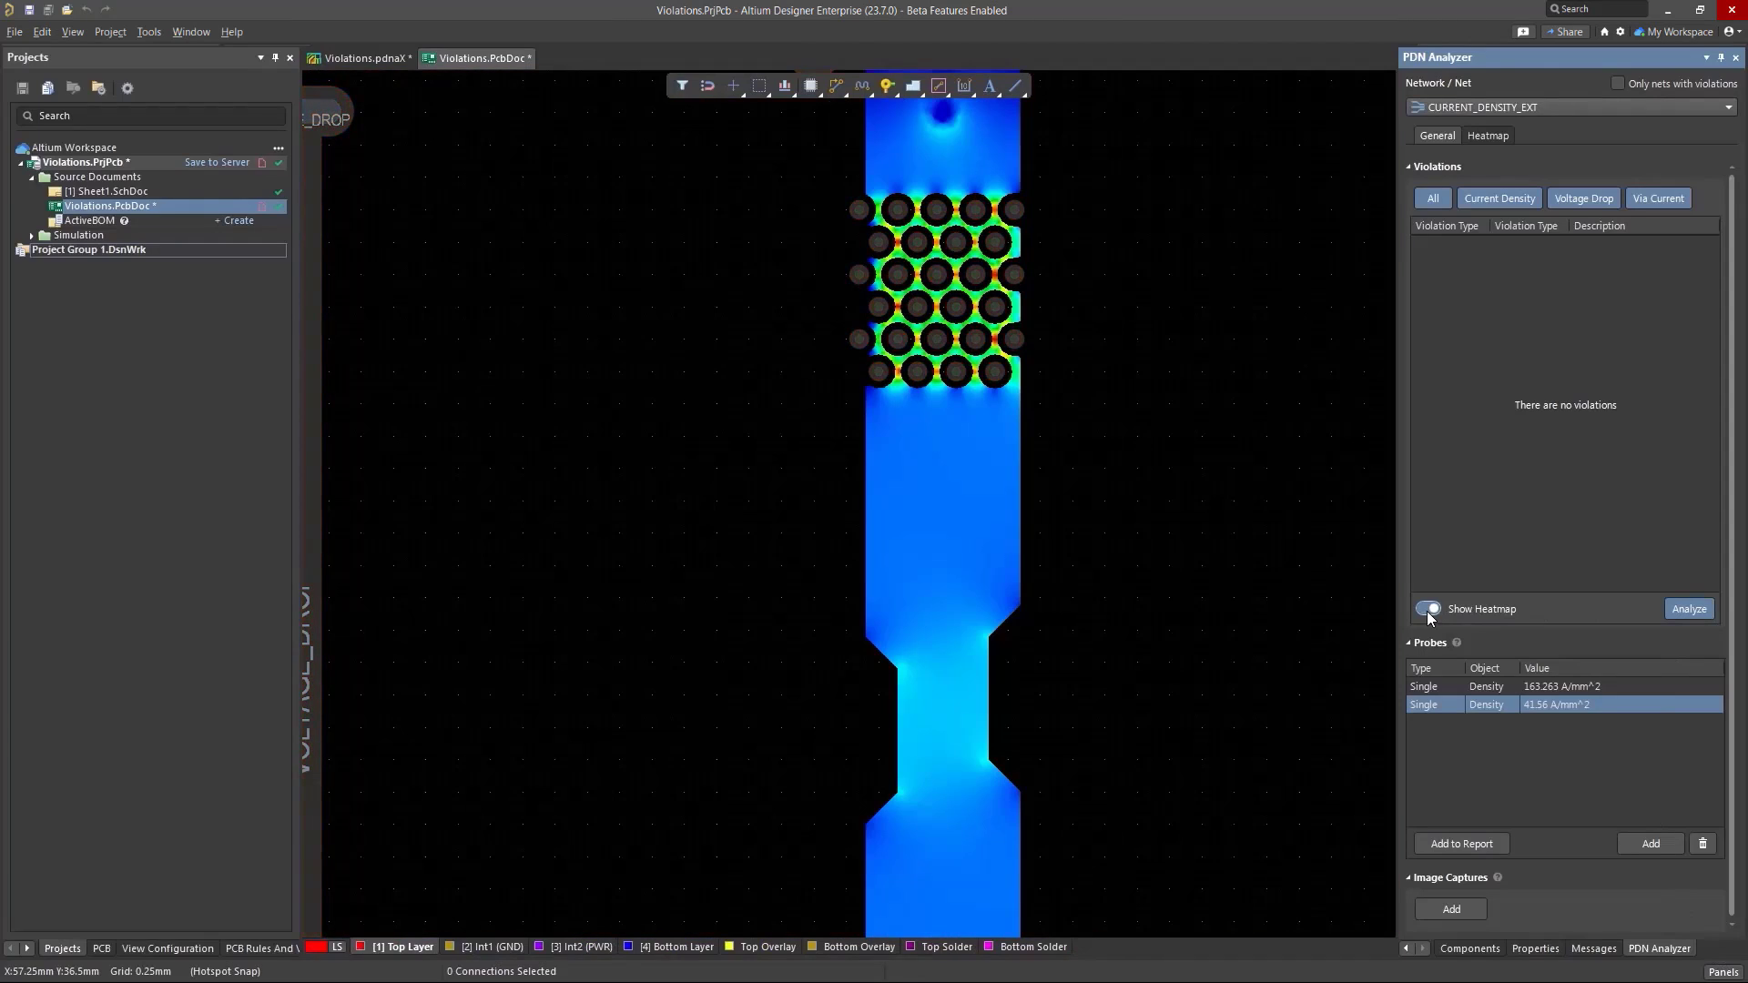
scroll(901, 258, up, 6)
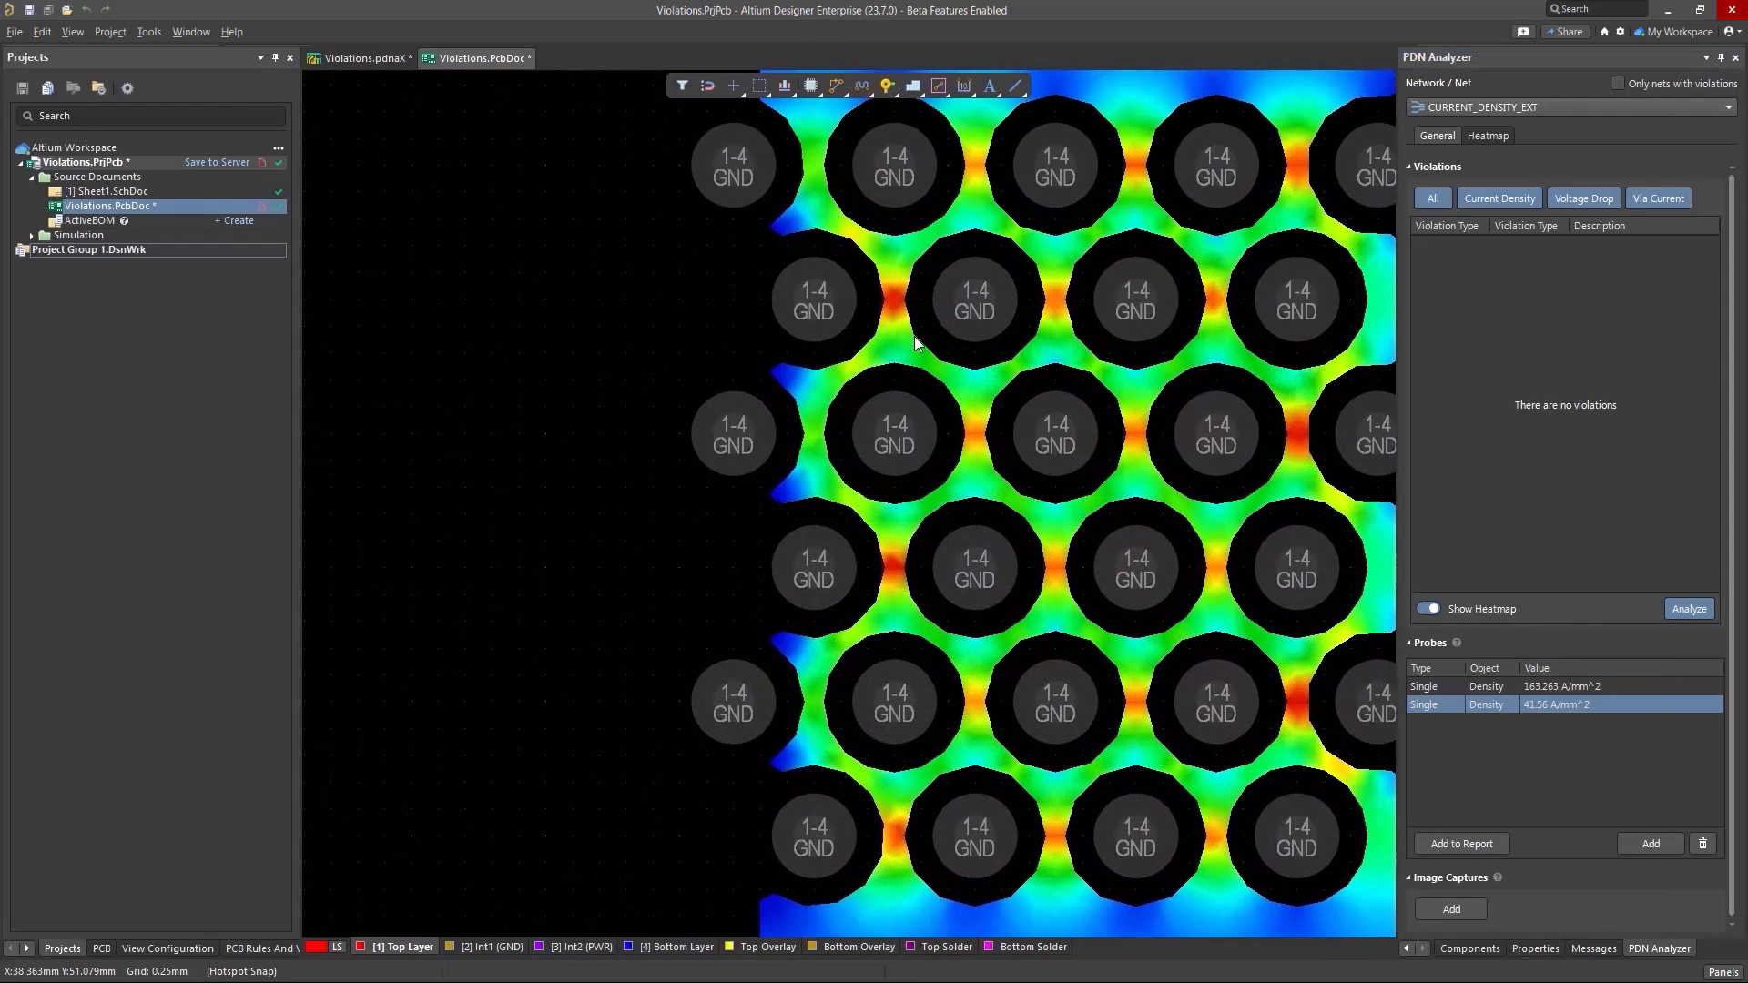
click(1626, 845)
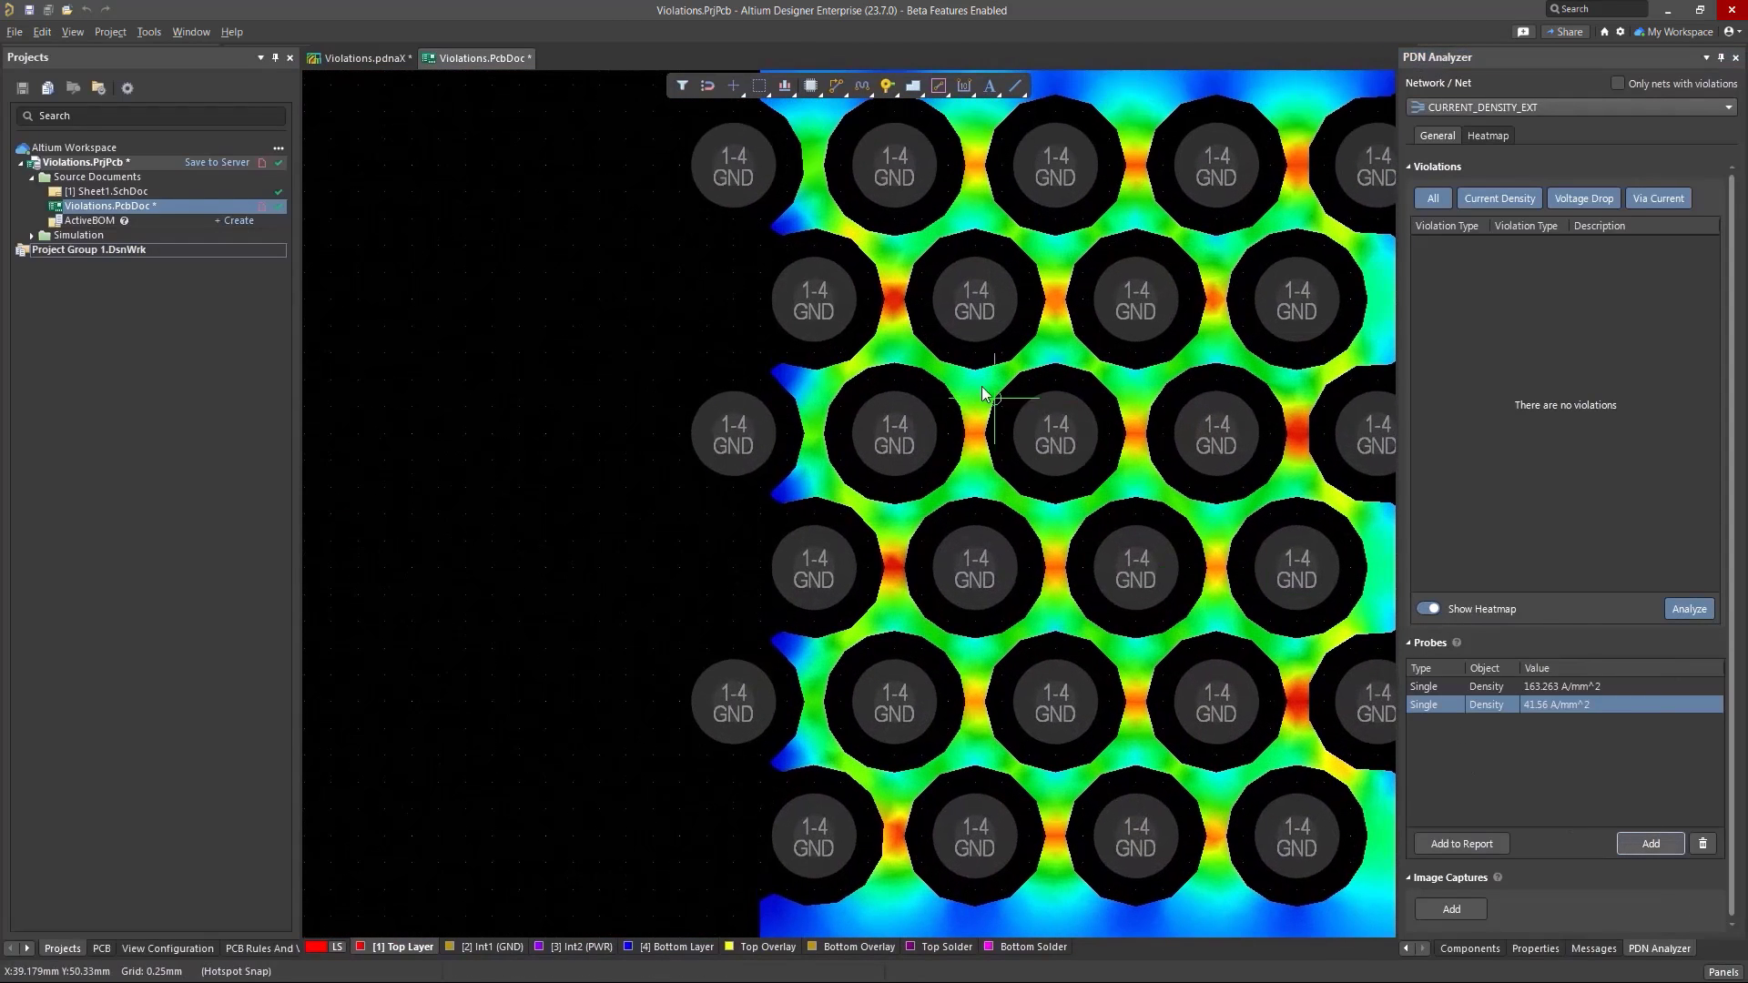
click(898, 306)
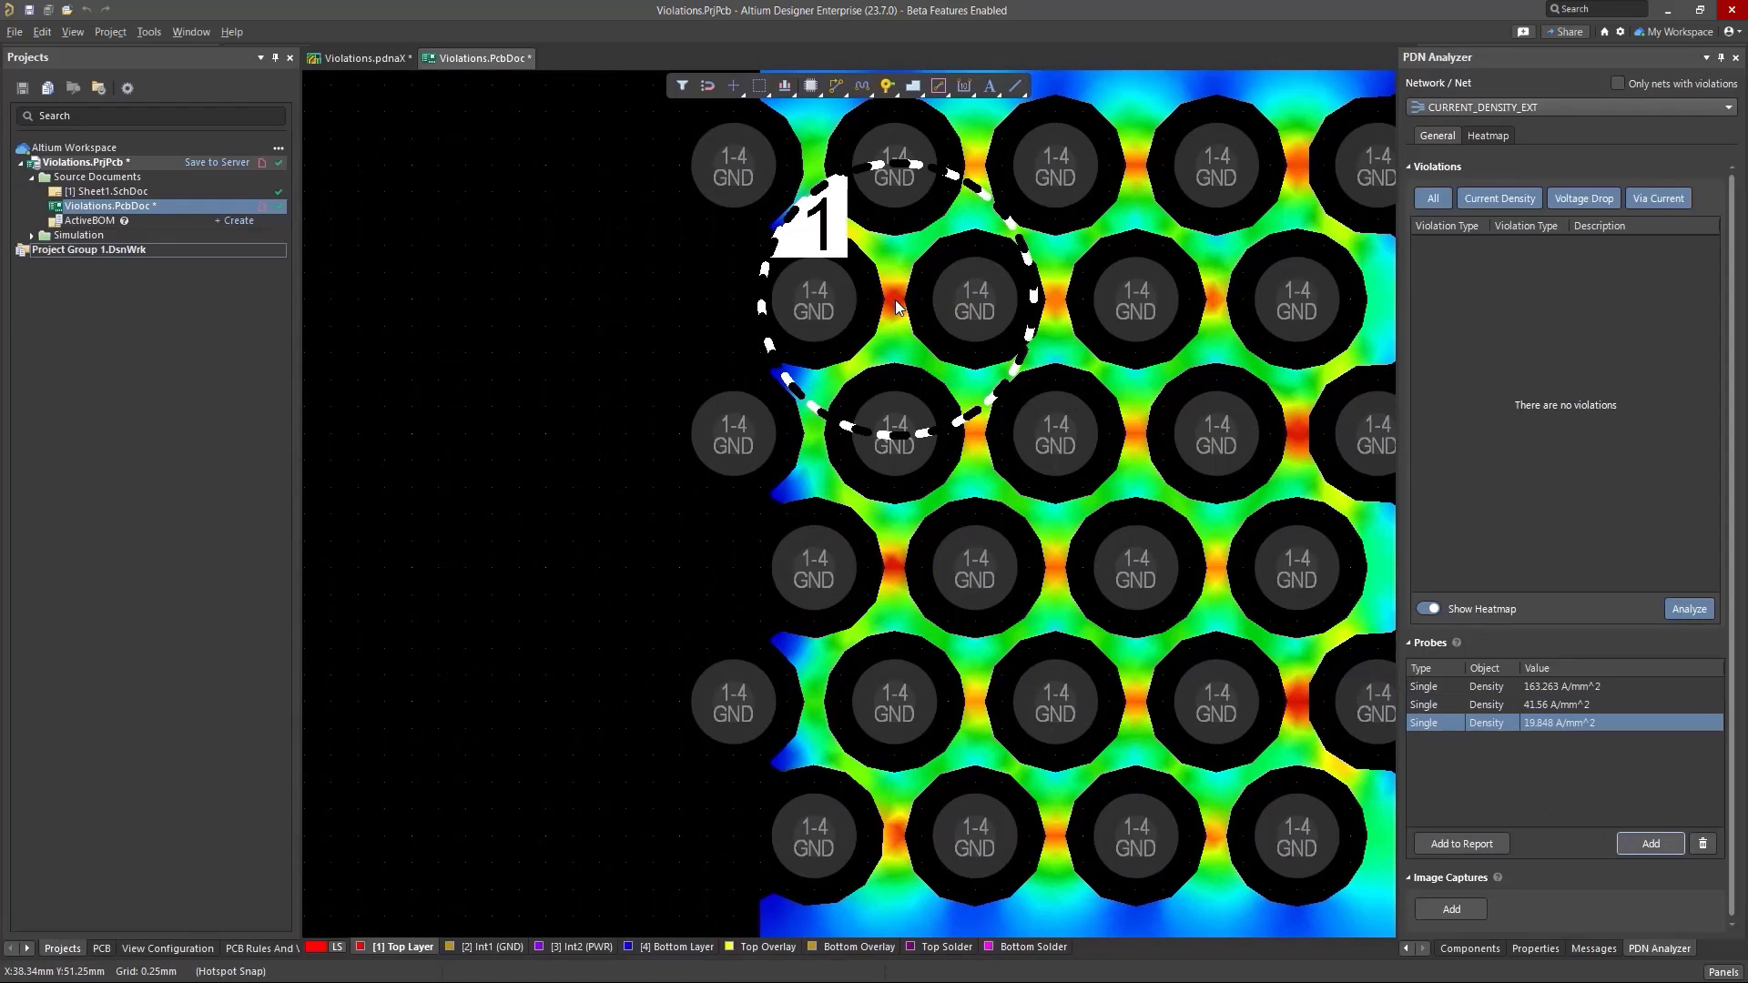
Set the Load3 current of CURRENT_DENSITY_EXT to 0.5 A in Violations.pdnaX and re-analyze that net.
click(381, 59)
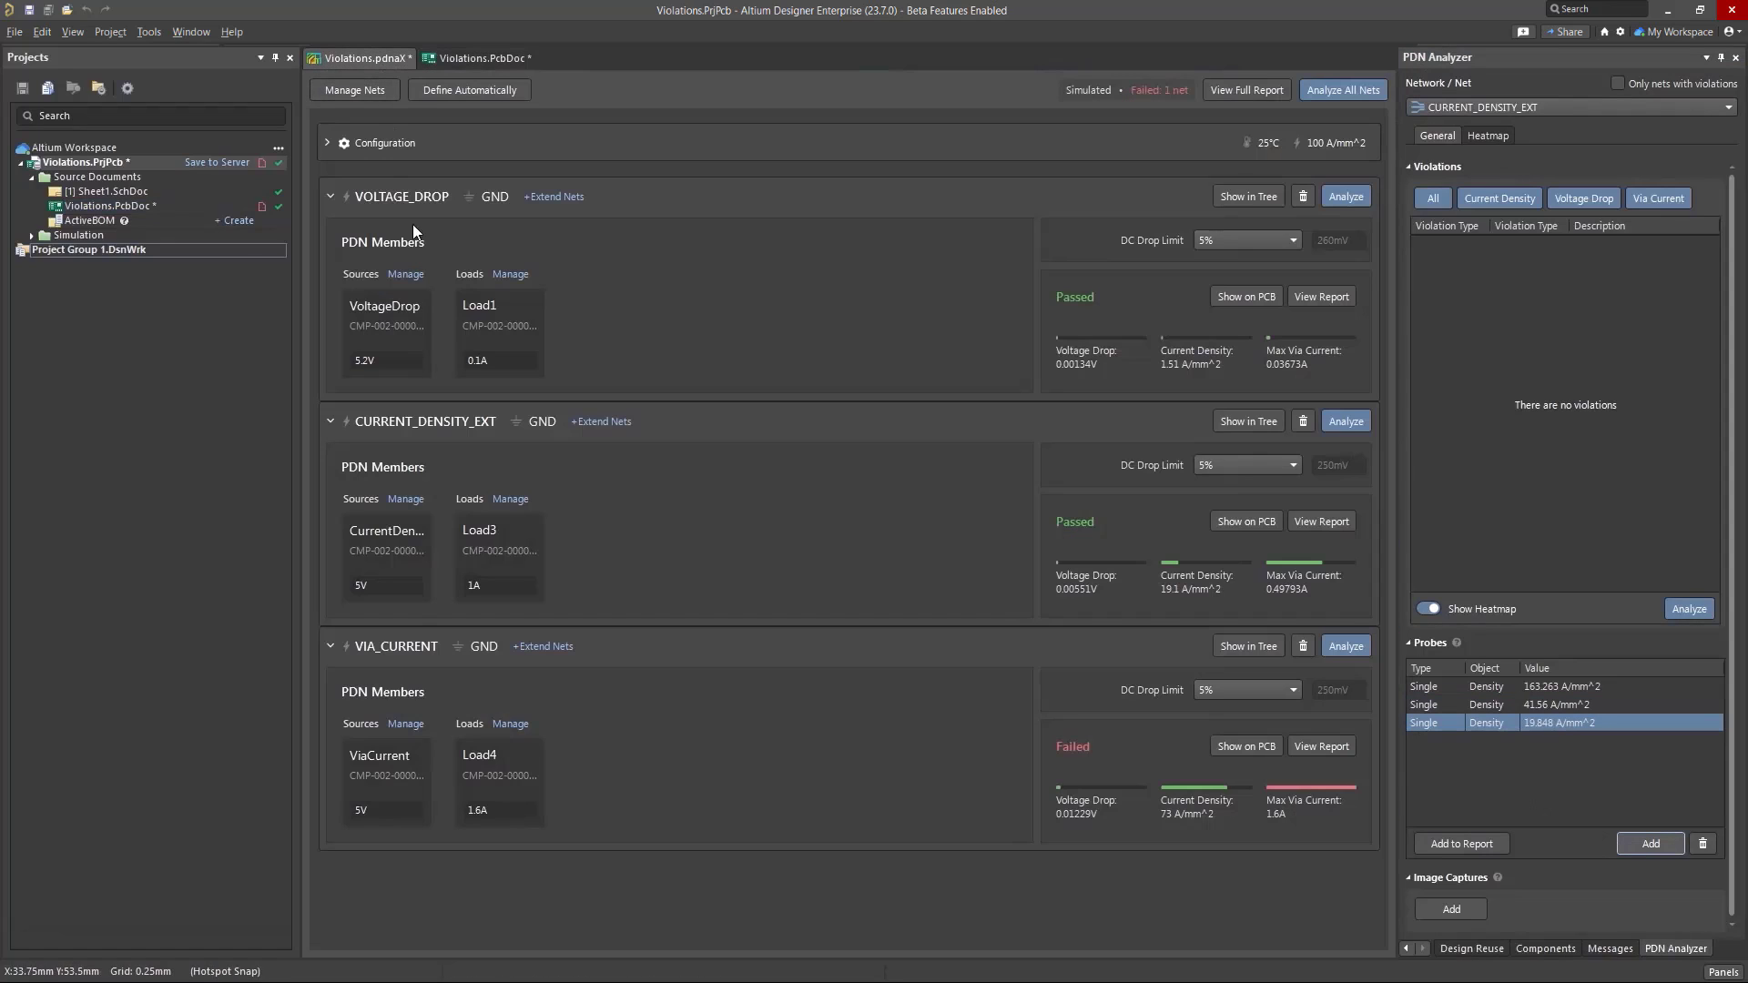
click(512, 580)
text(0.5A)
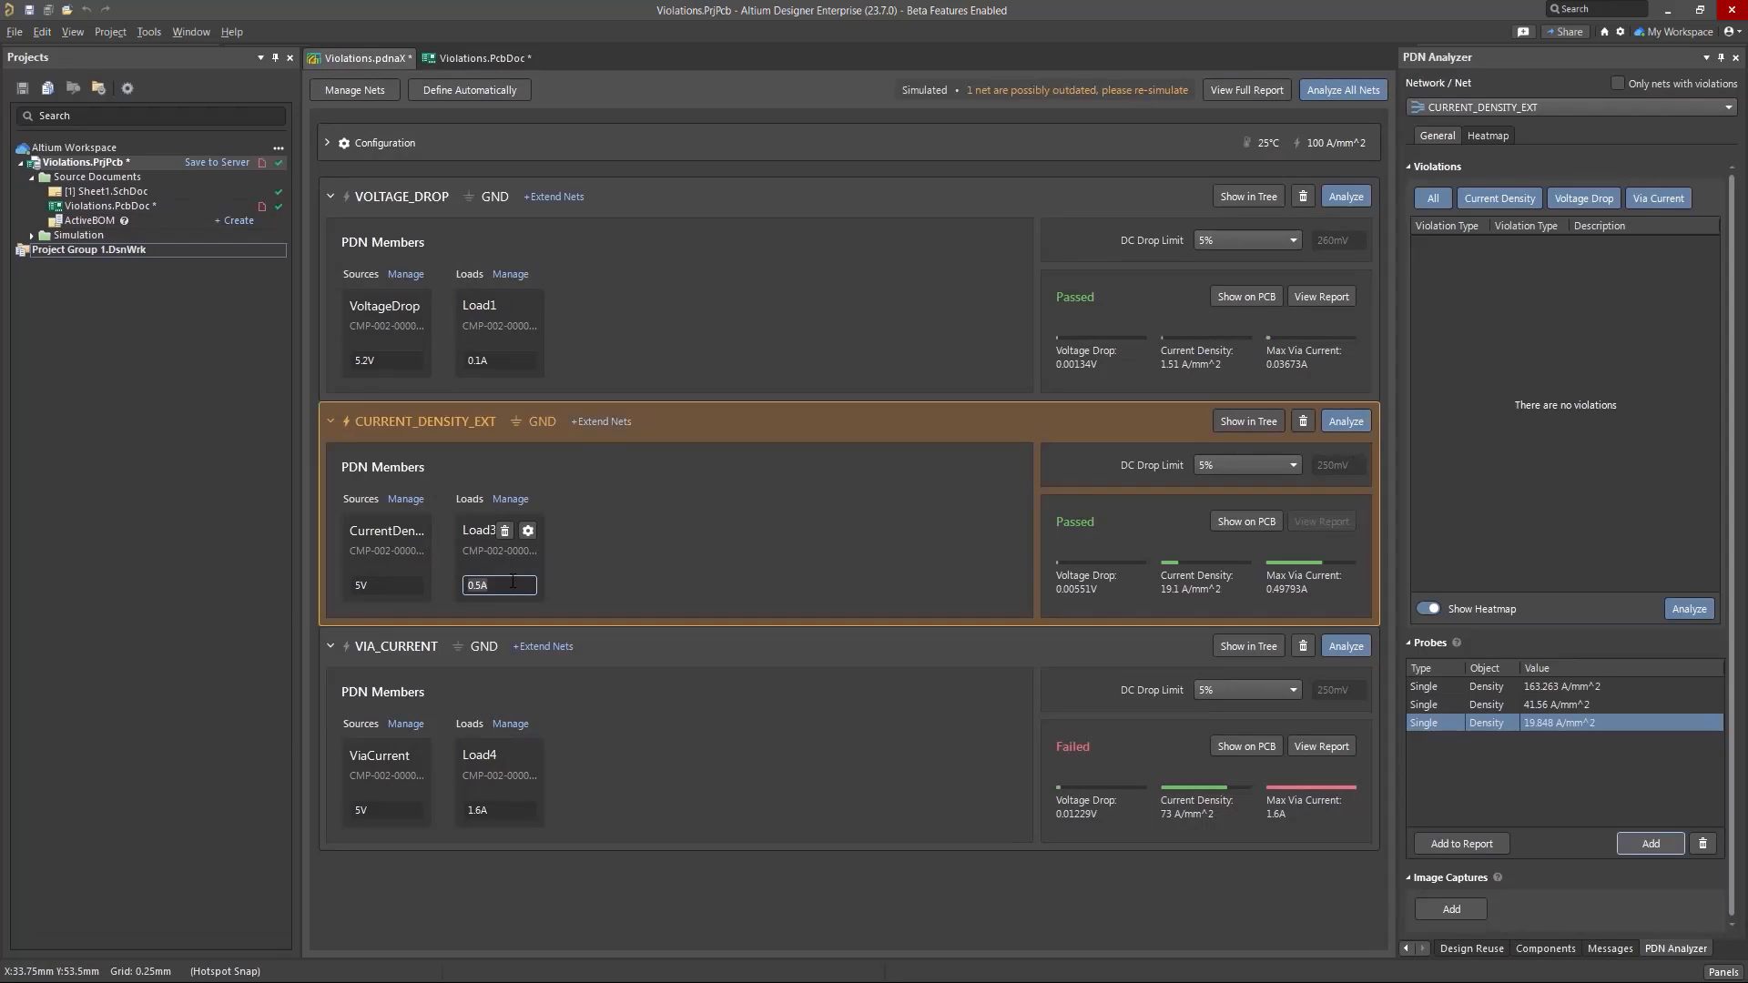
click(1331, 424)
Delete all three current density probes.
click(1702, 843)
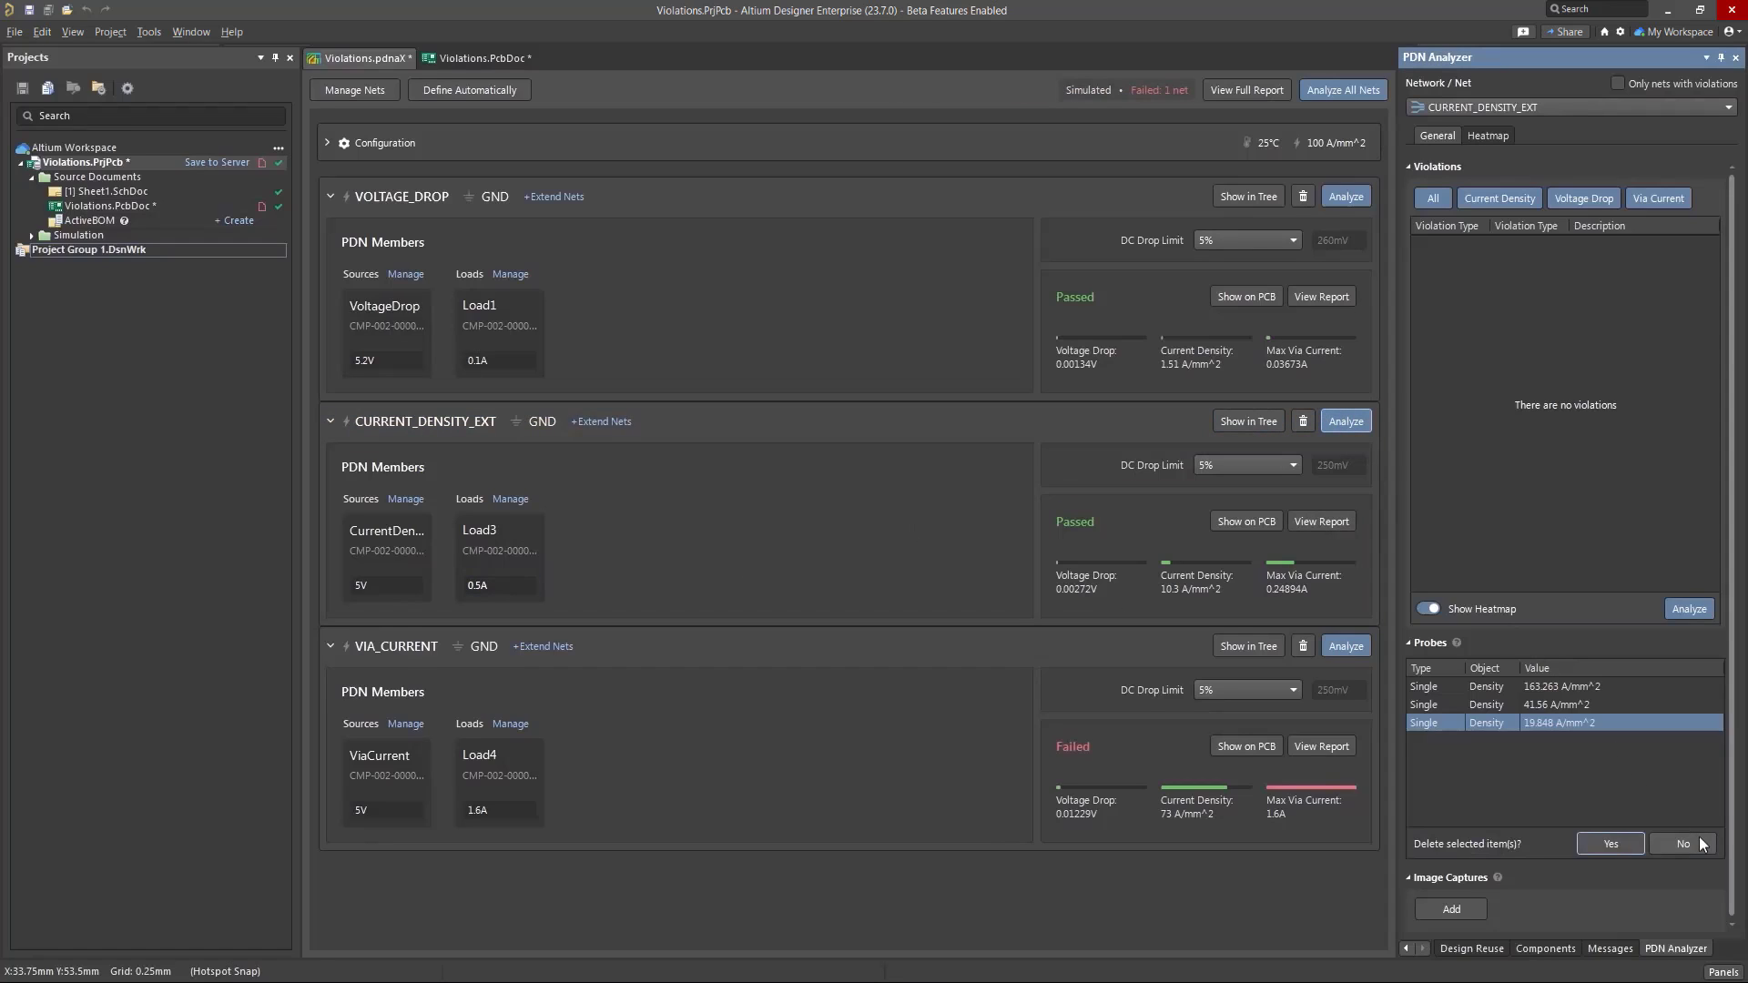
click(1700, 844)
click(1623, 706)
click(1701, 841)
click(1699, 842)
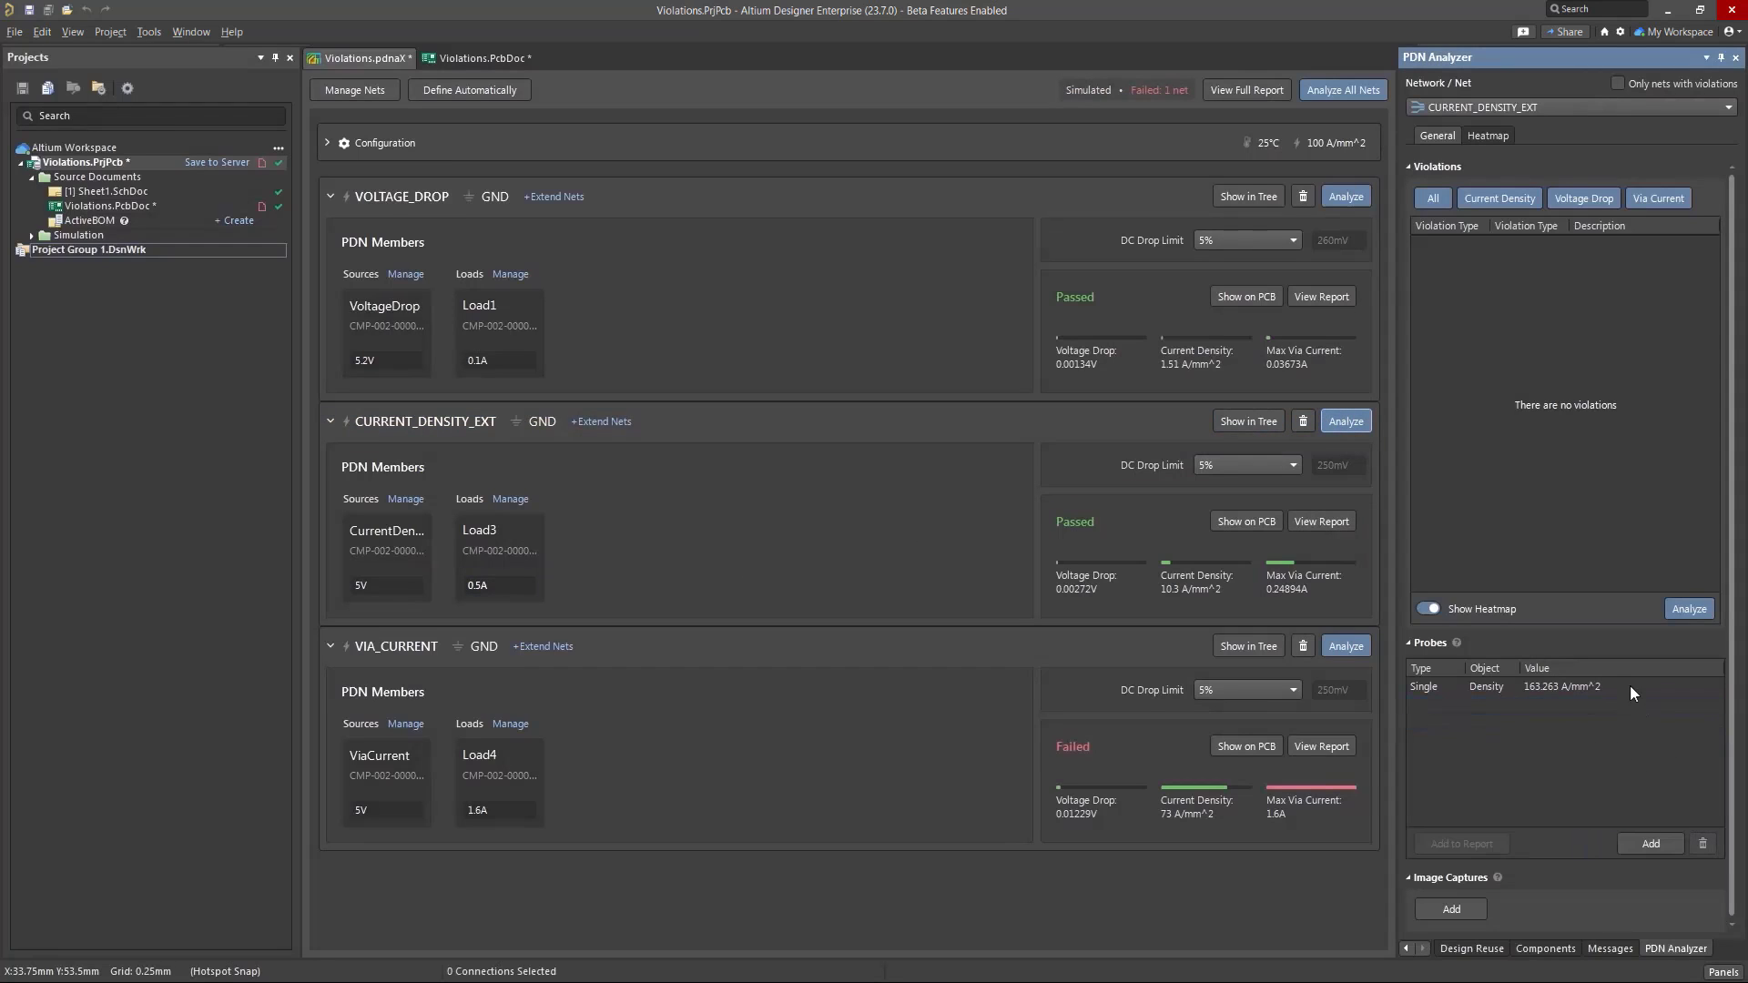
click(1631, 694)
click(1702, 843)
click(1705, 844)
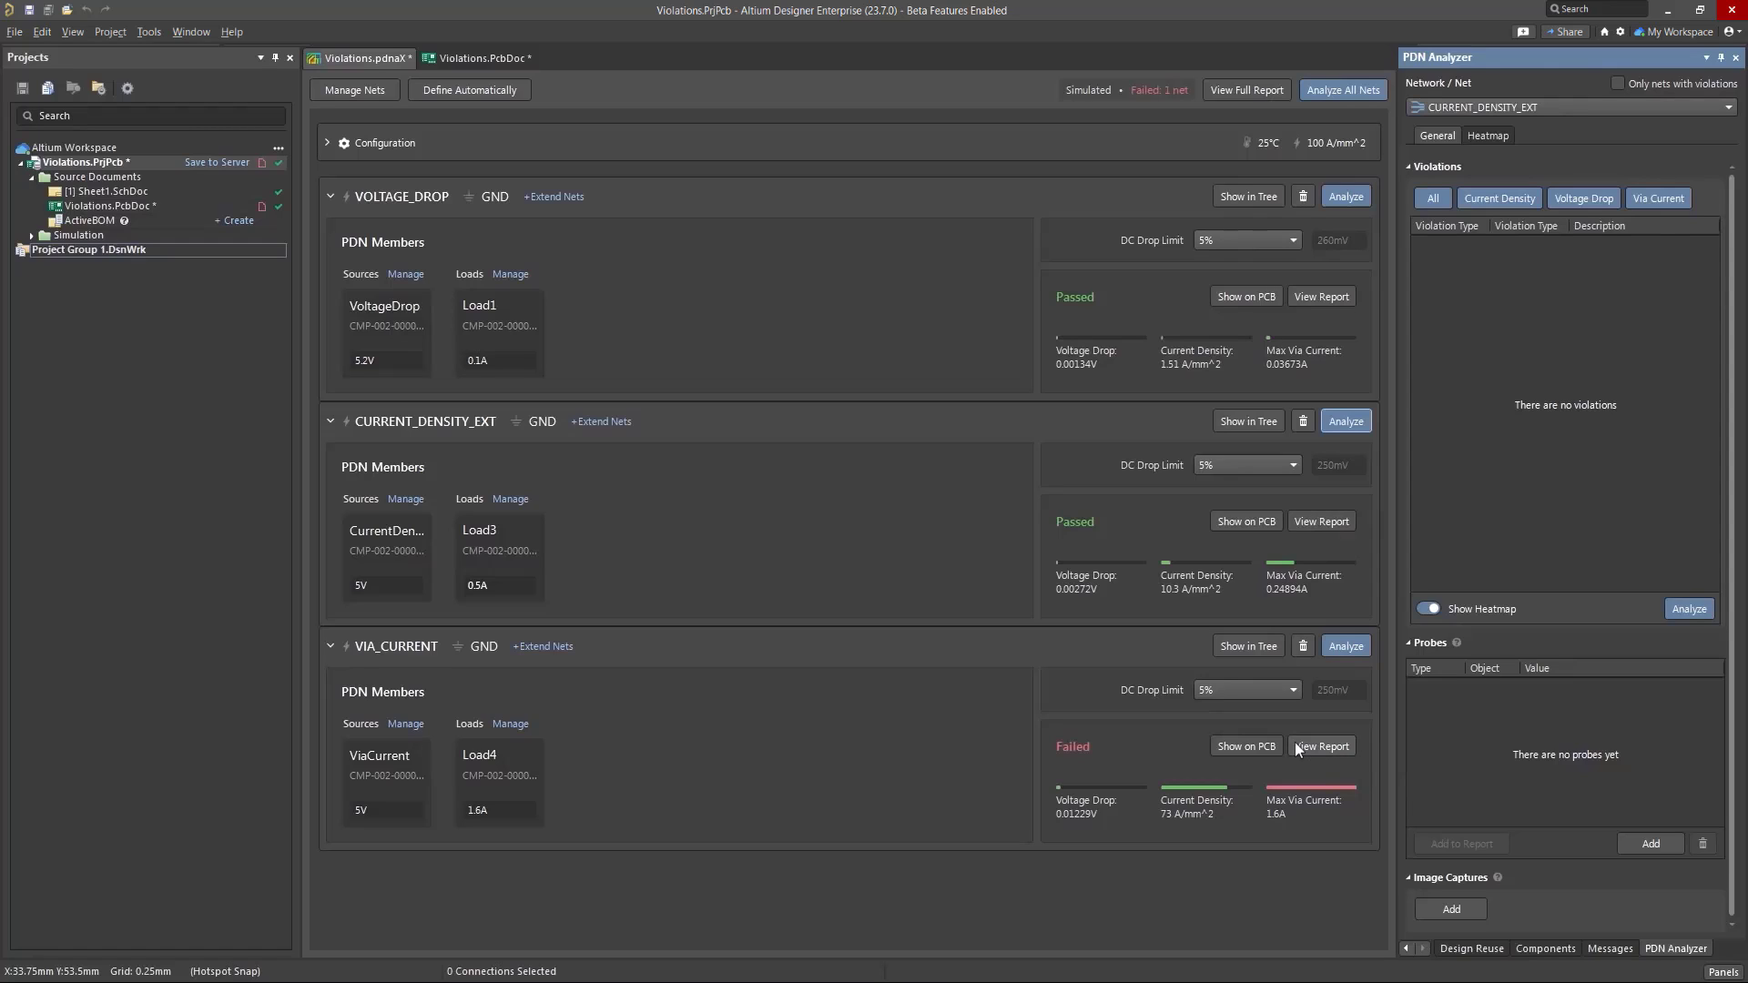
Show the VIA_CURRENT net on the PCB, locate its via current violation and hide the heatmap.
click(1267, 750)
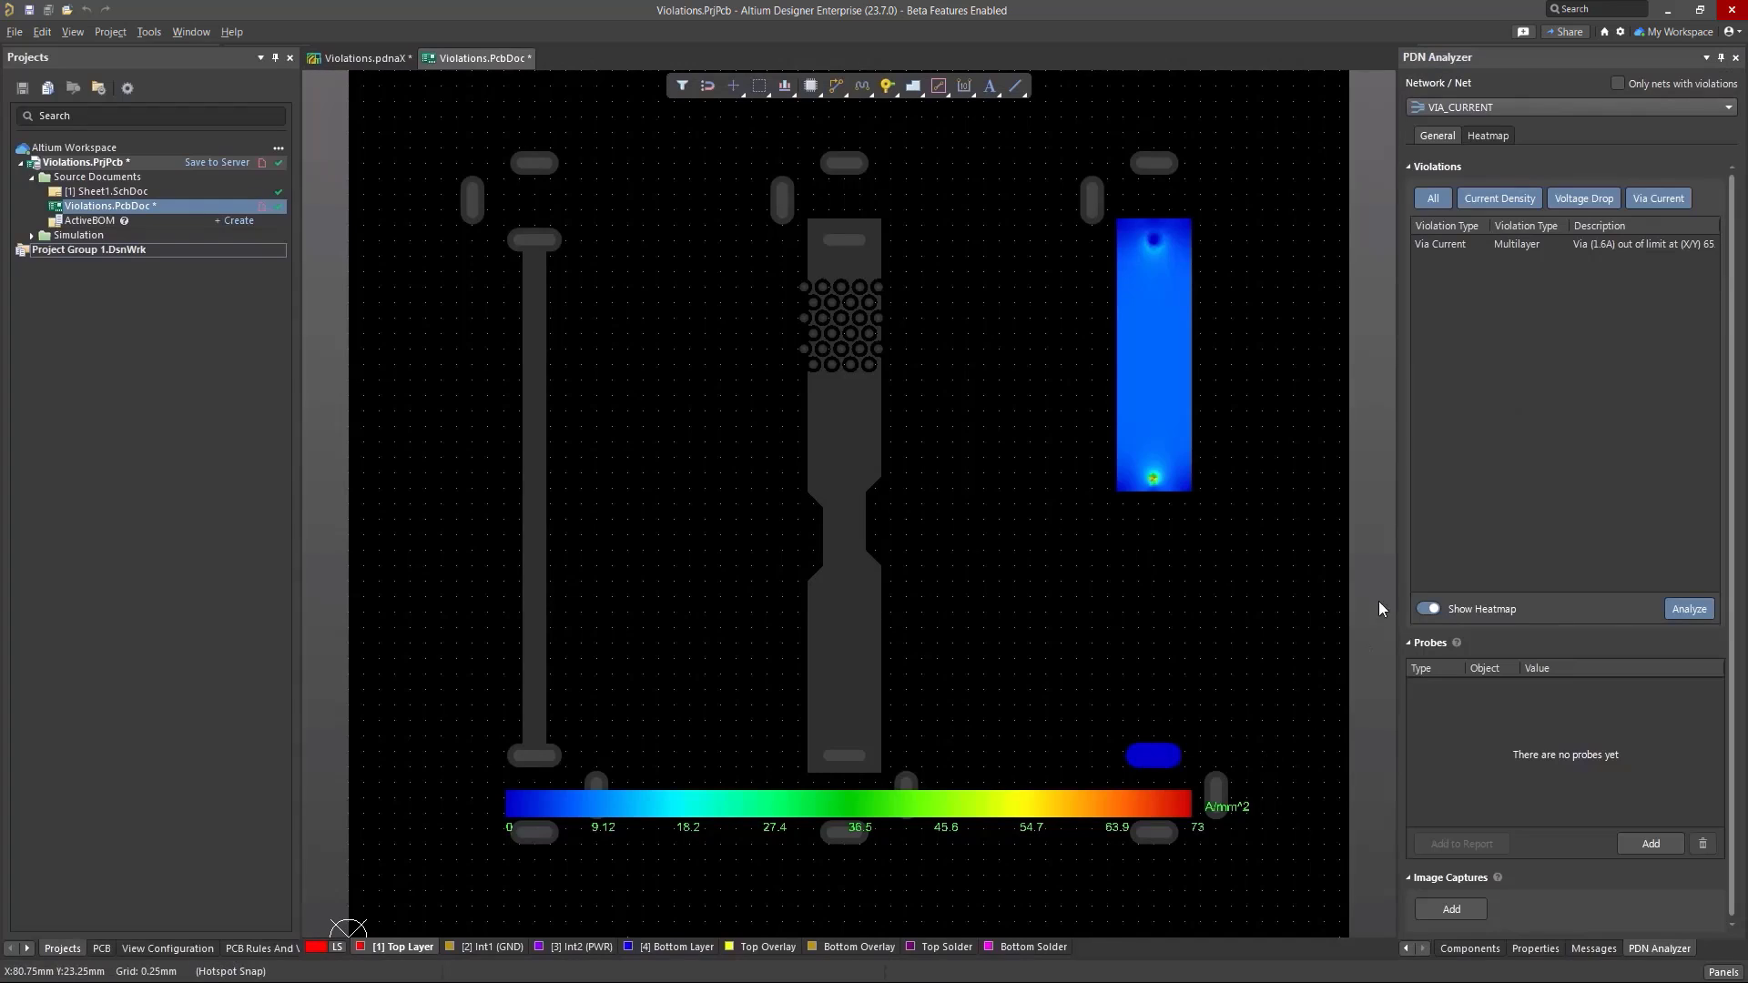
click(1554, 249)
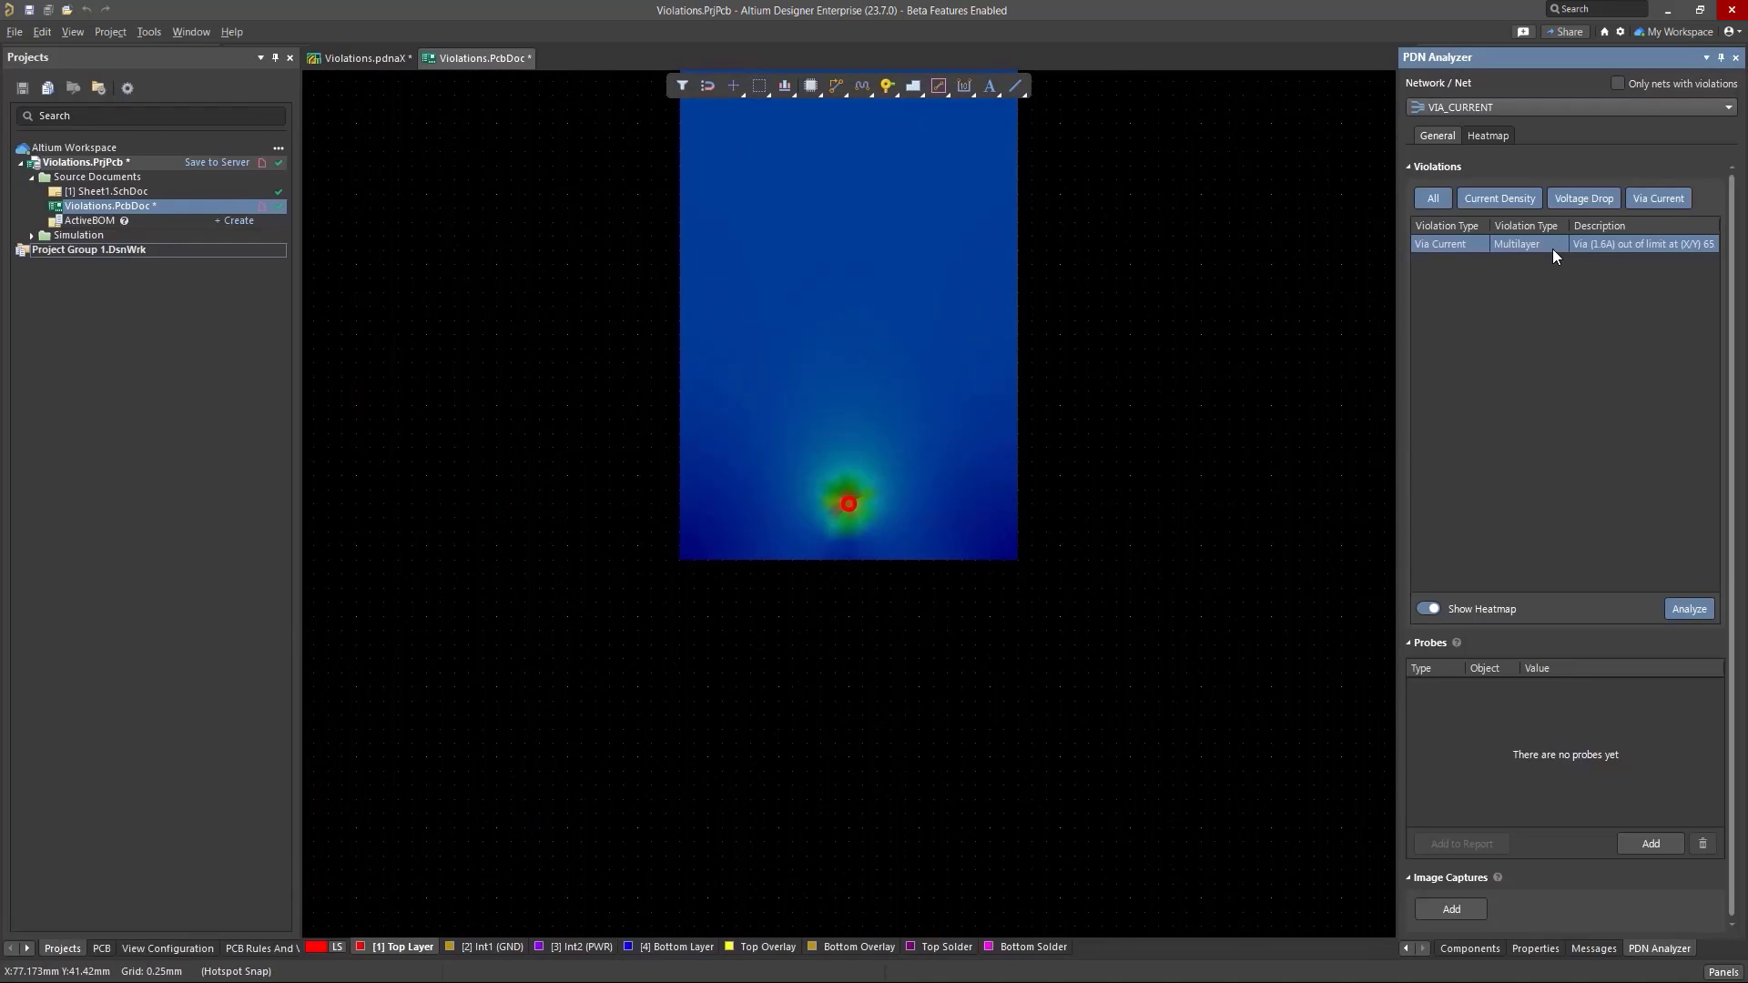
click(1426, 609)
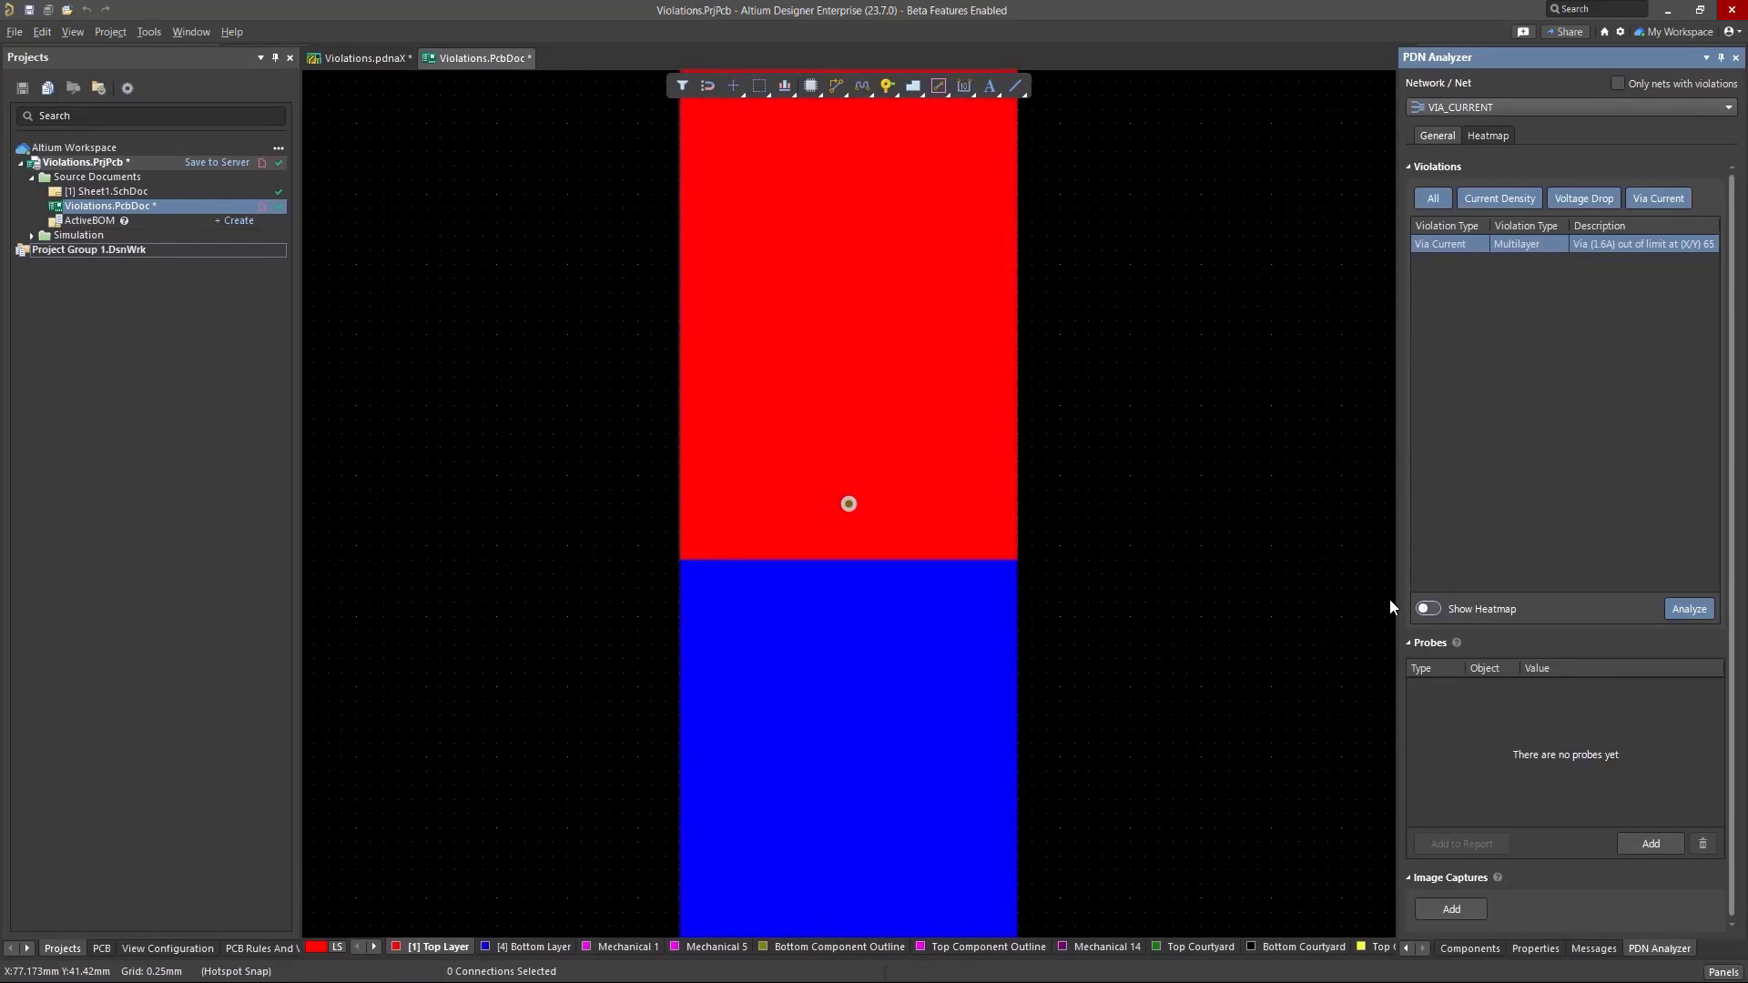
Set the VIA_CURRENT via's hole size to 0.3 mm and its diameter to 0.7 mm.
double_click(850, 504)
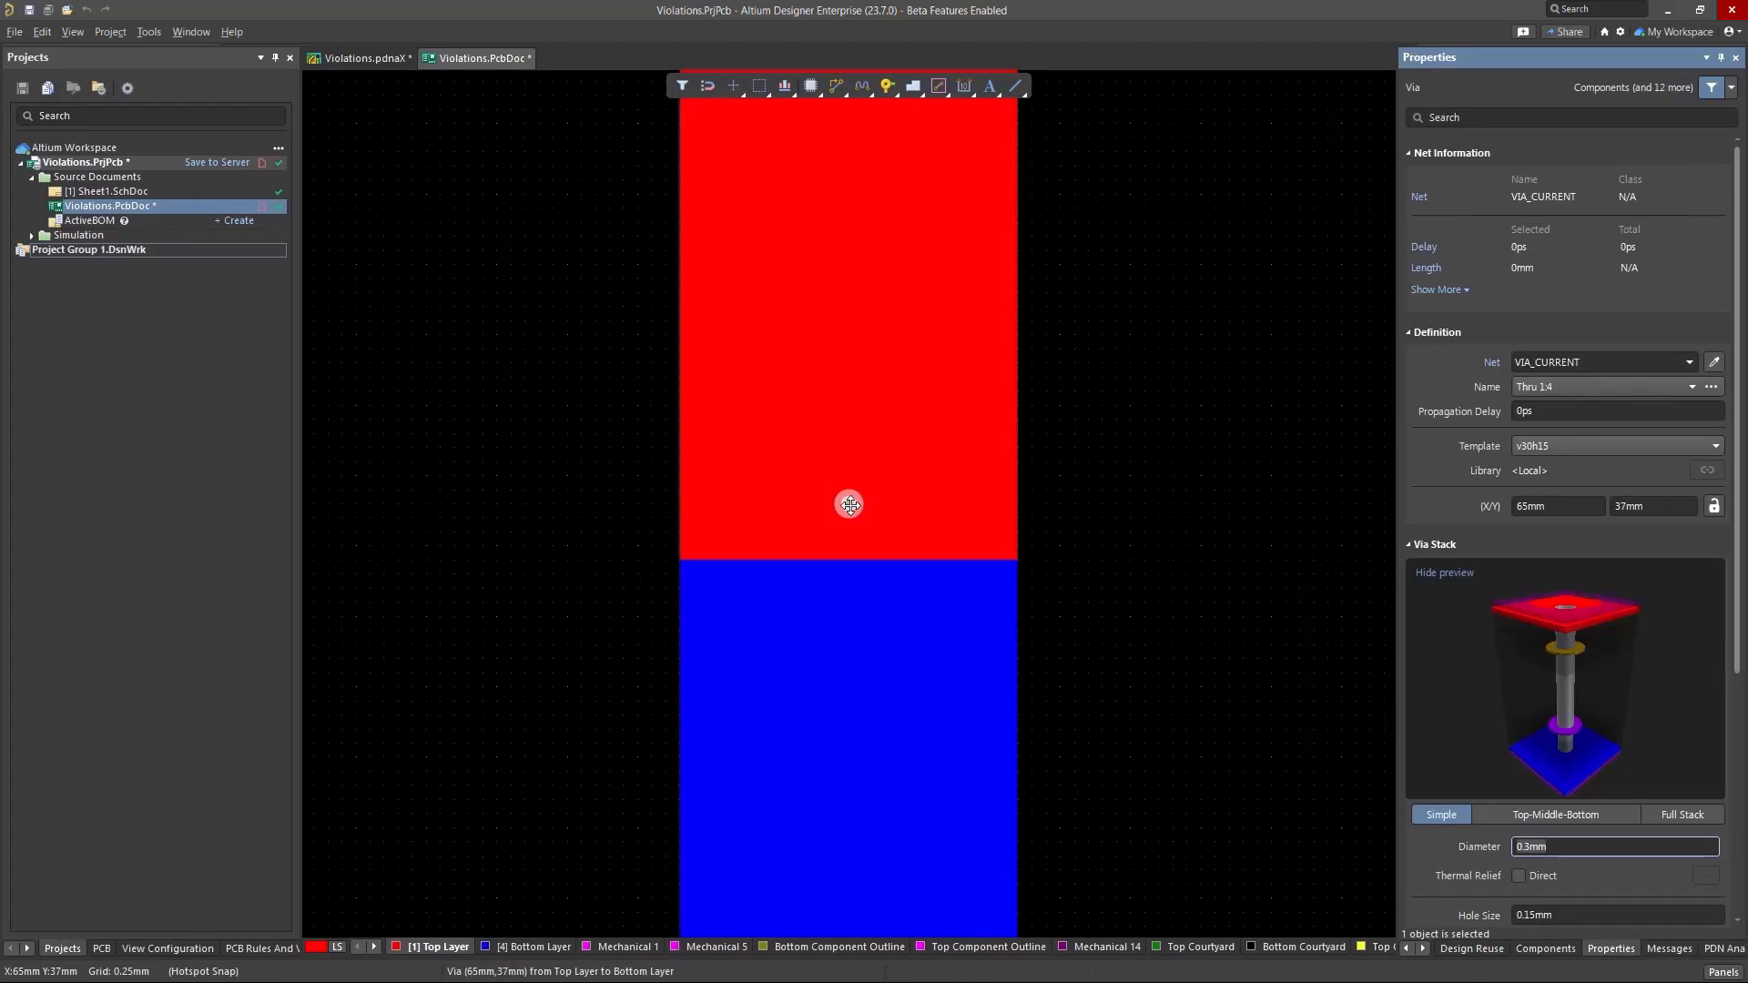
scroll(1573, 833, down, 3)
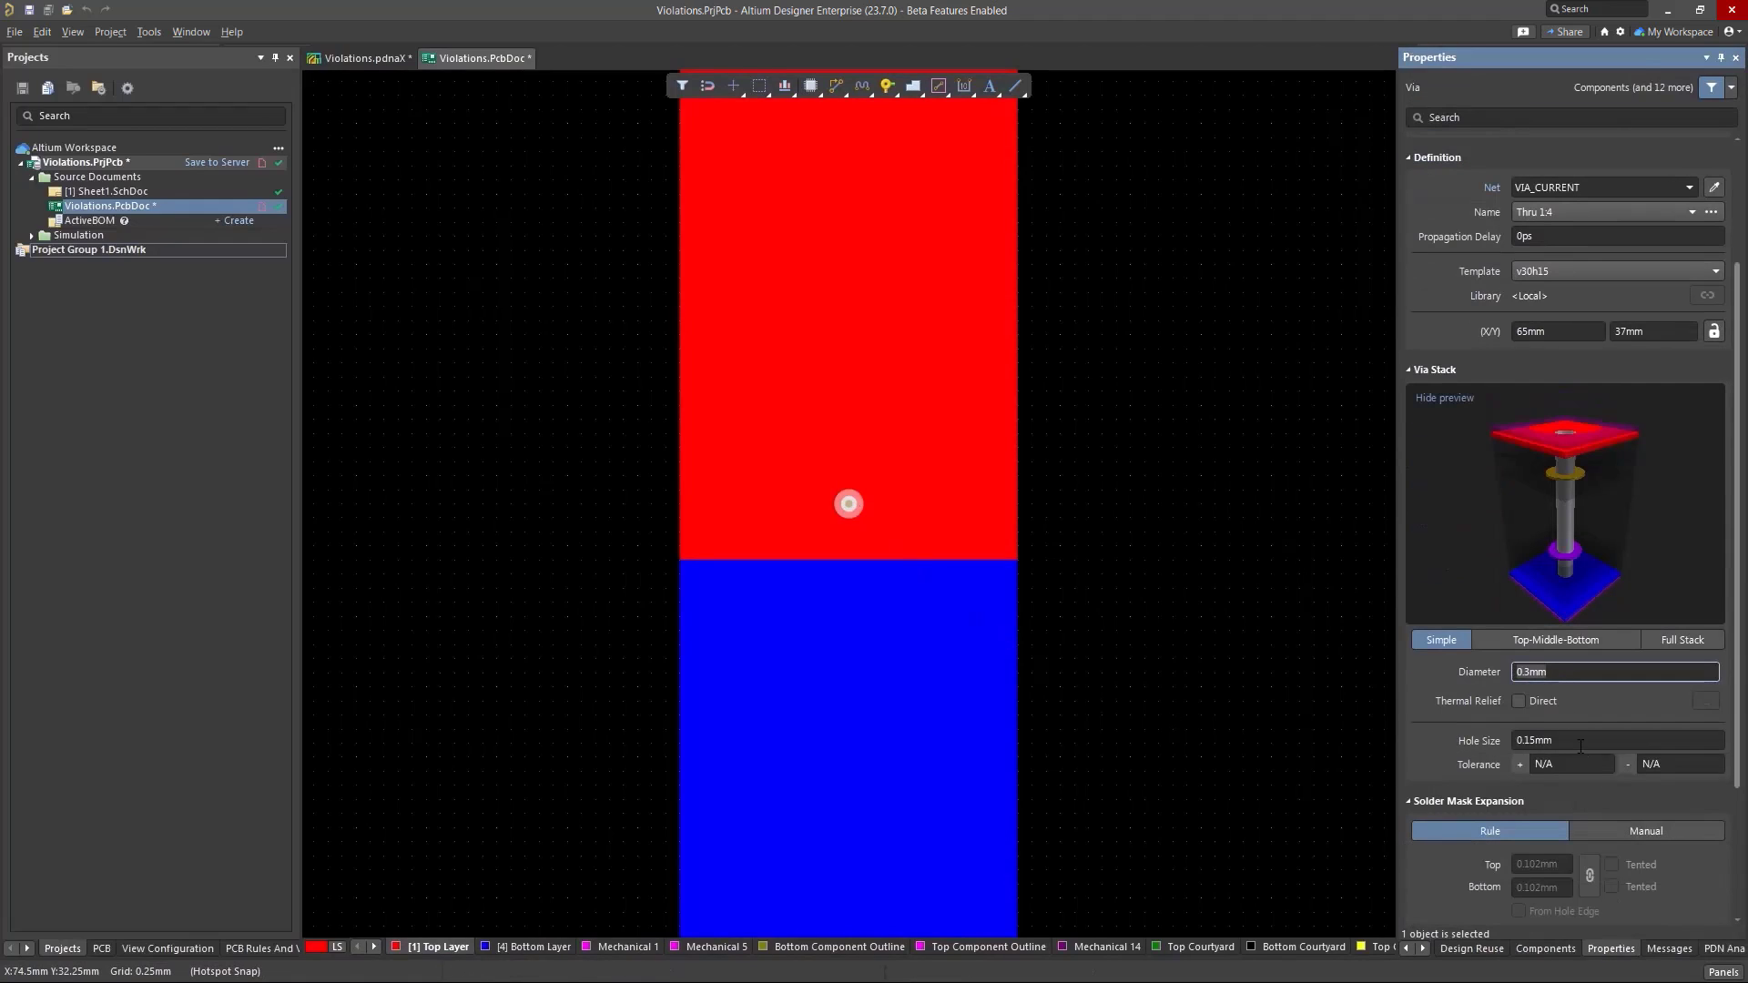
click(1580, 740)
text(0.3)
click(1560, 674)
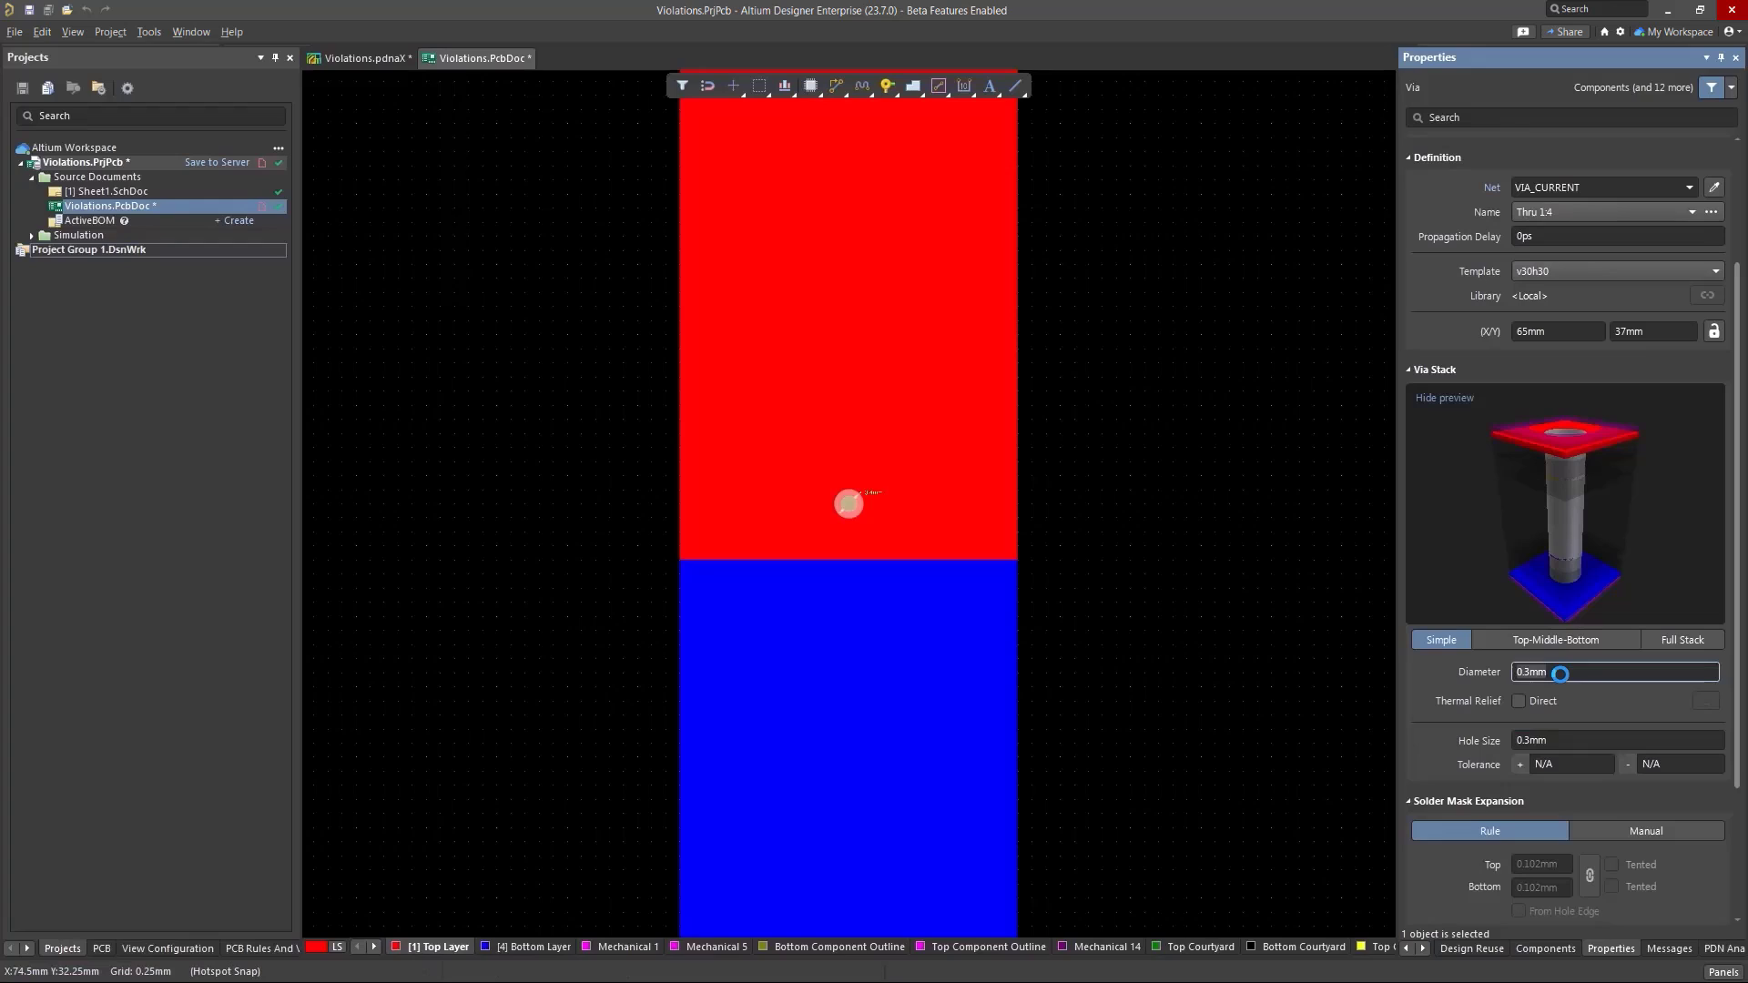
text(0.7)
key(Return)
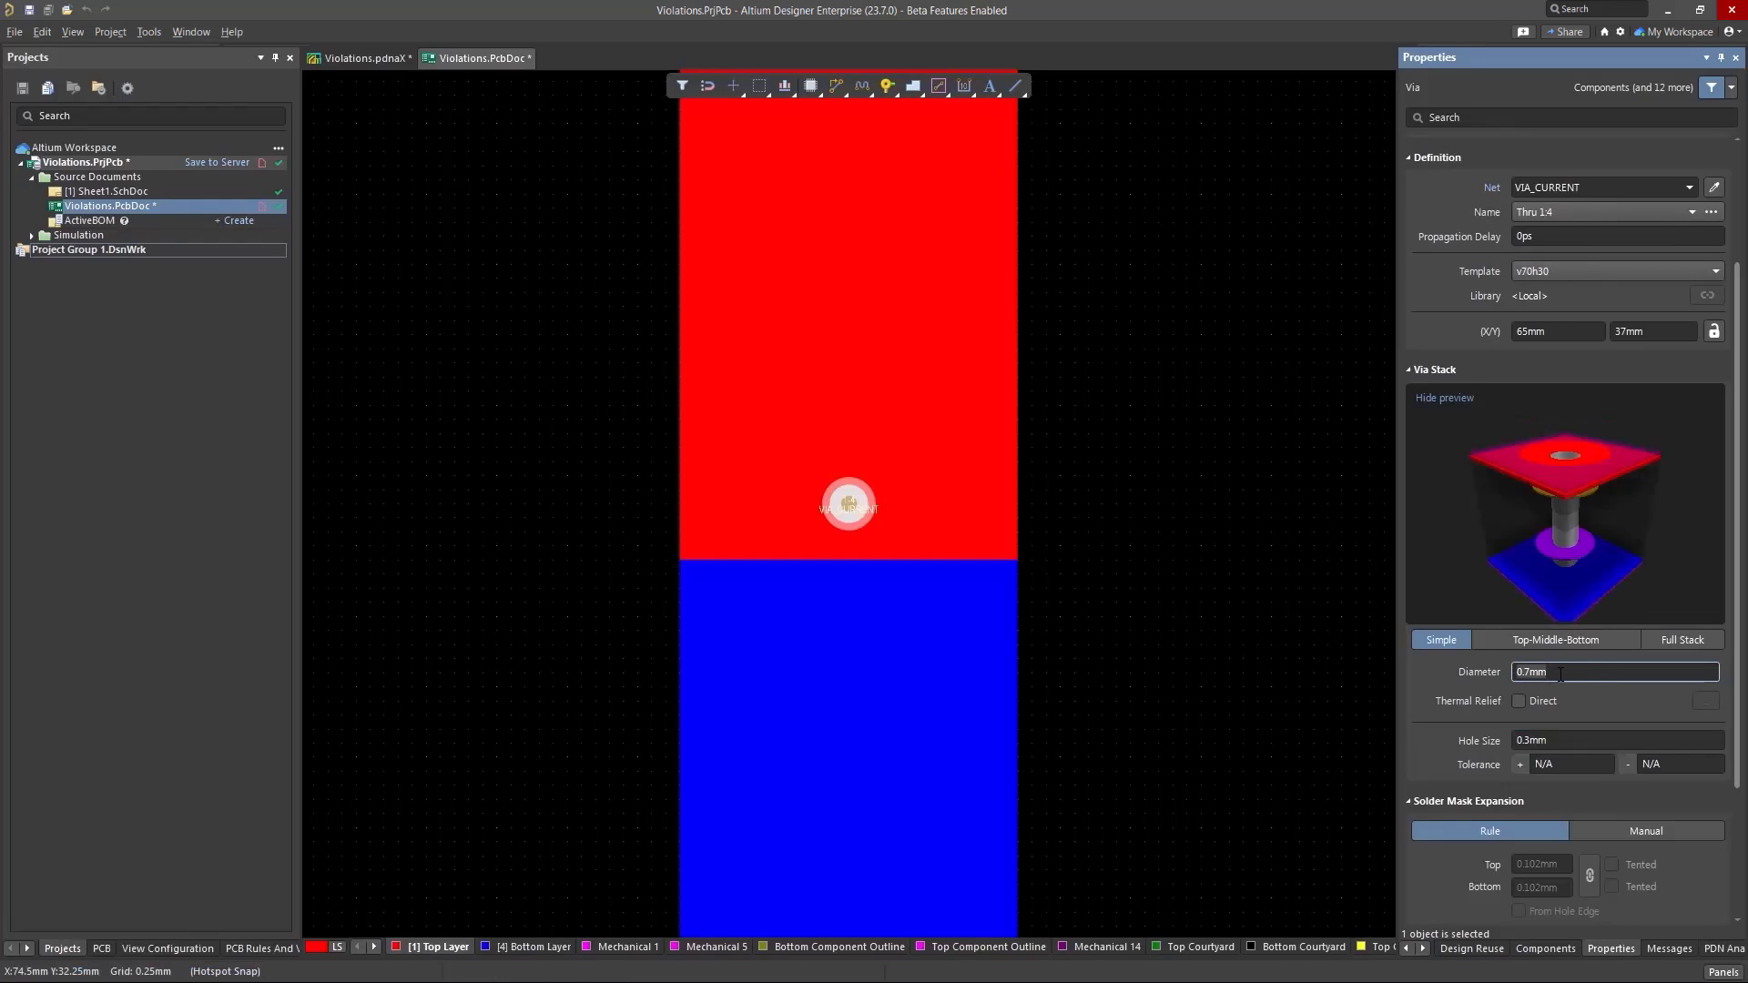
Place two copies of the VIA_CURRENT via, one about 1.25 mm to each side of the original.
click(850, 502)
drag(852, 504, 920, 505)
click(917, 505)
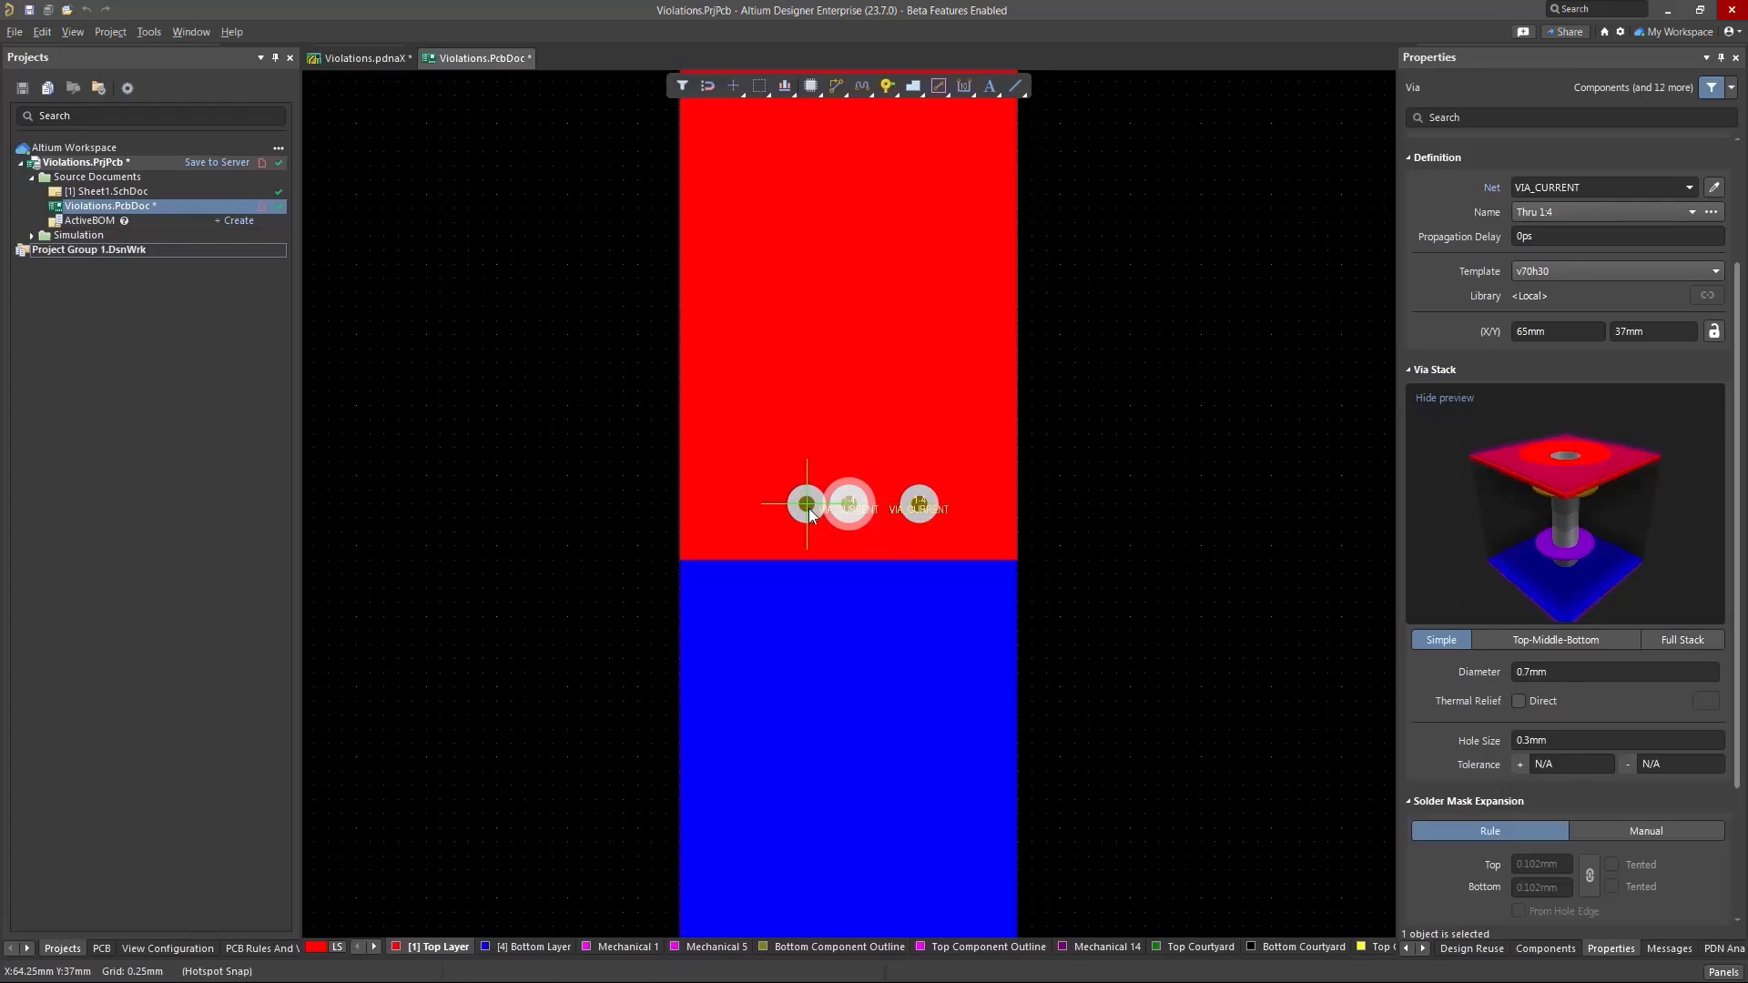
click(779, 503)
right_click(778, 504)
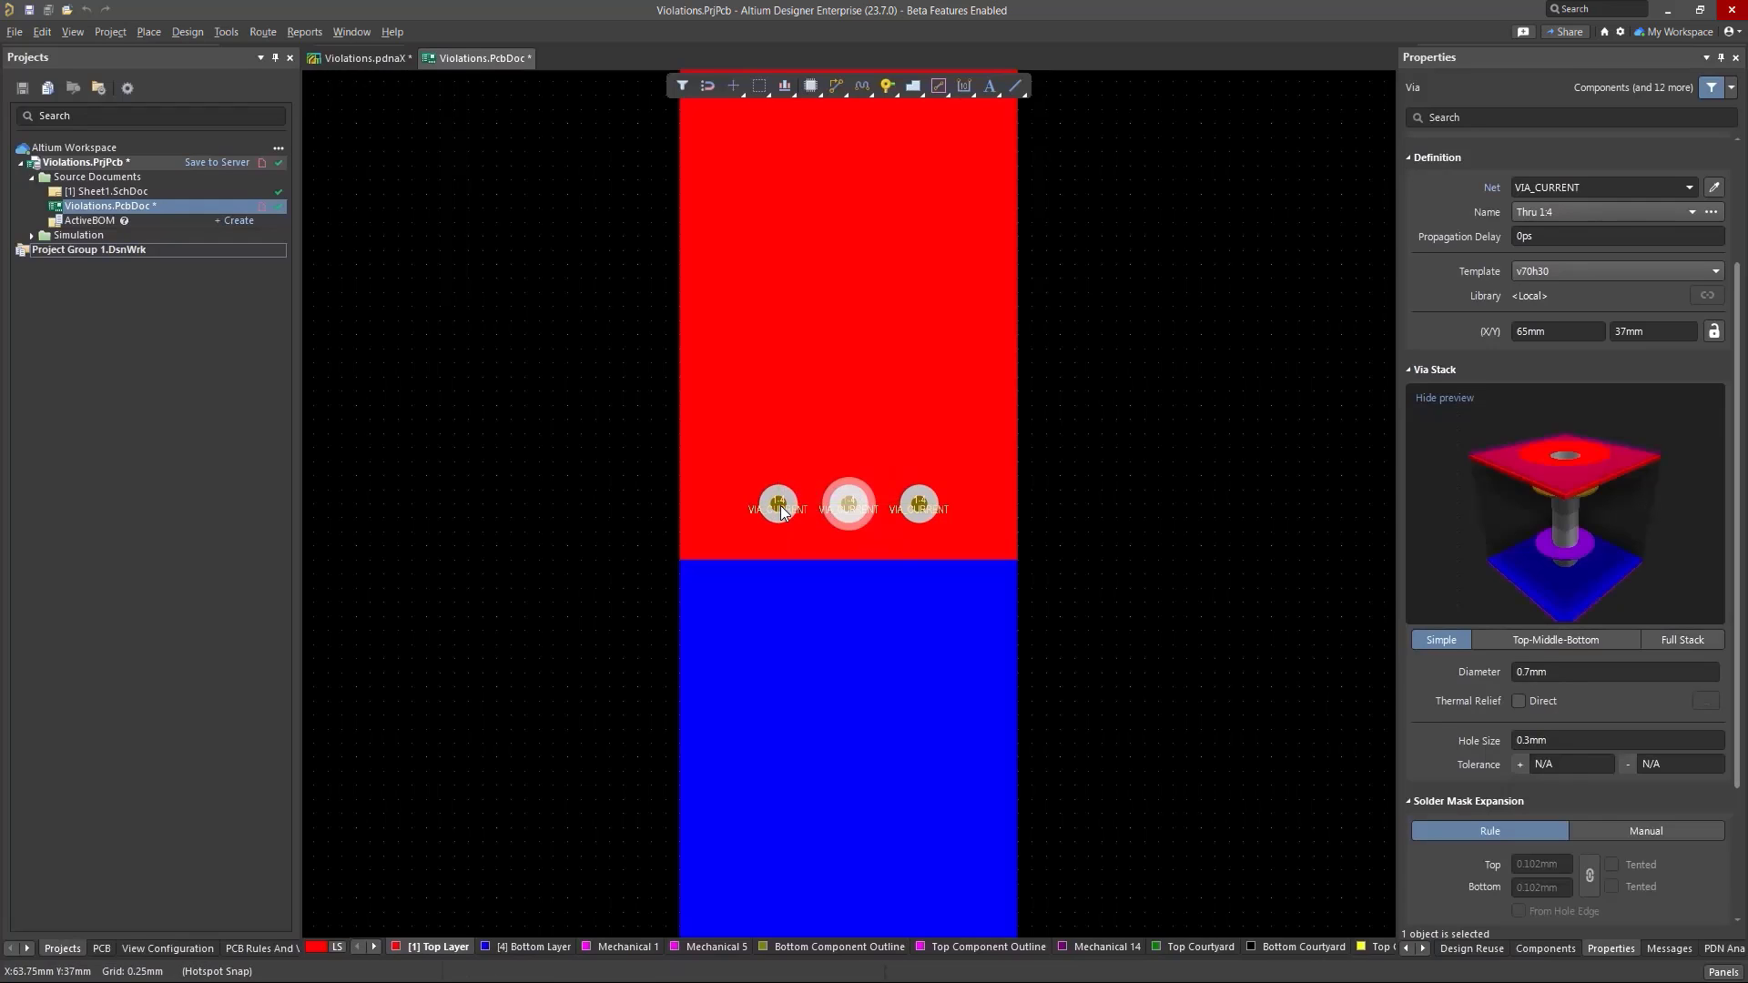
click(643, 490)
Re-analyze VIA_CURRENT and measure the via current with a single probe on the middle via.
scroll(642, 490, down, 3)
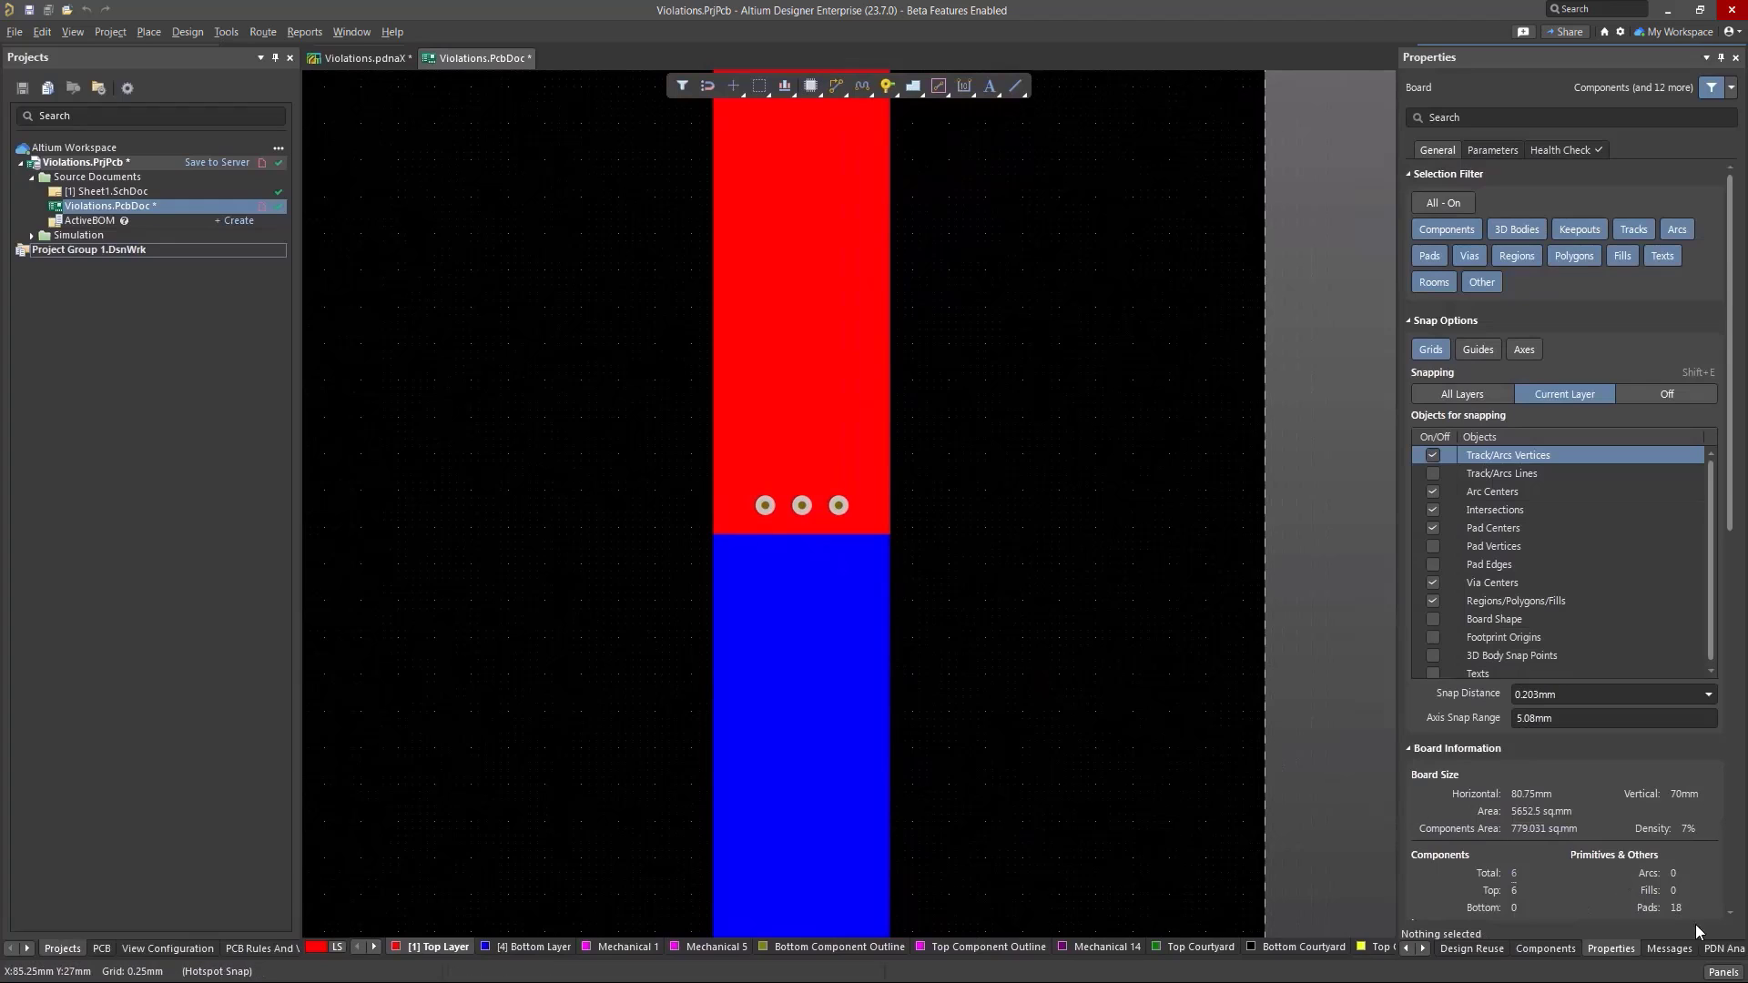
click(1724, 948)
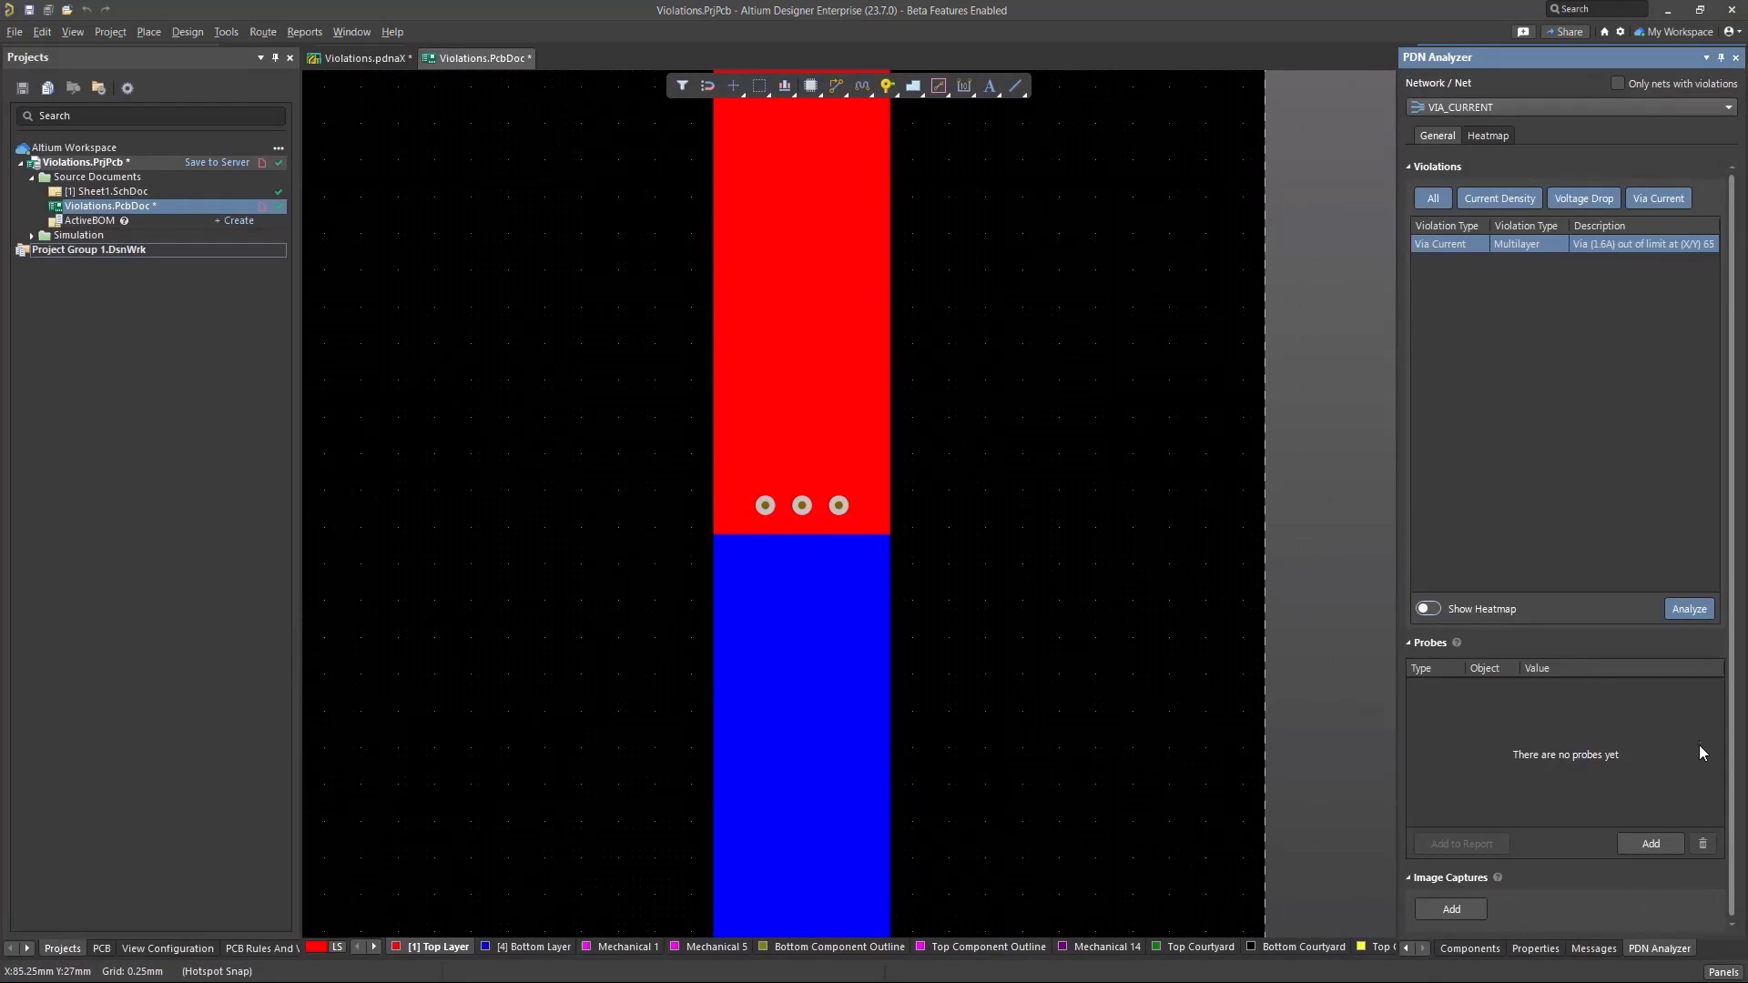
click(1690, 609)
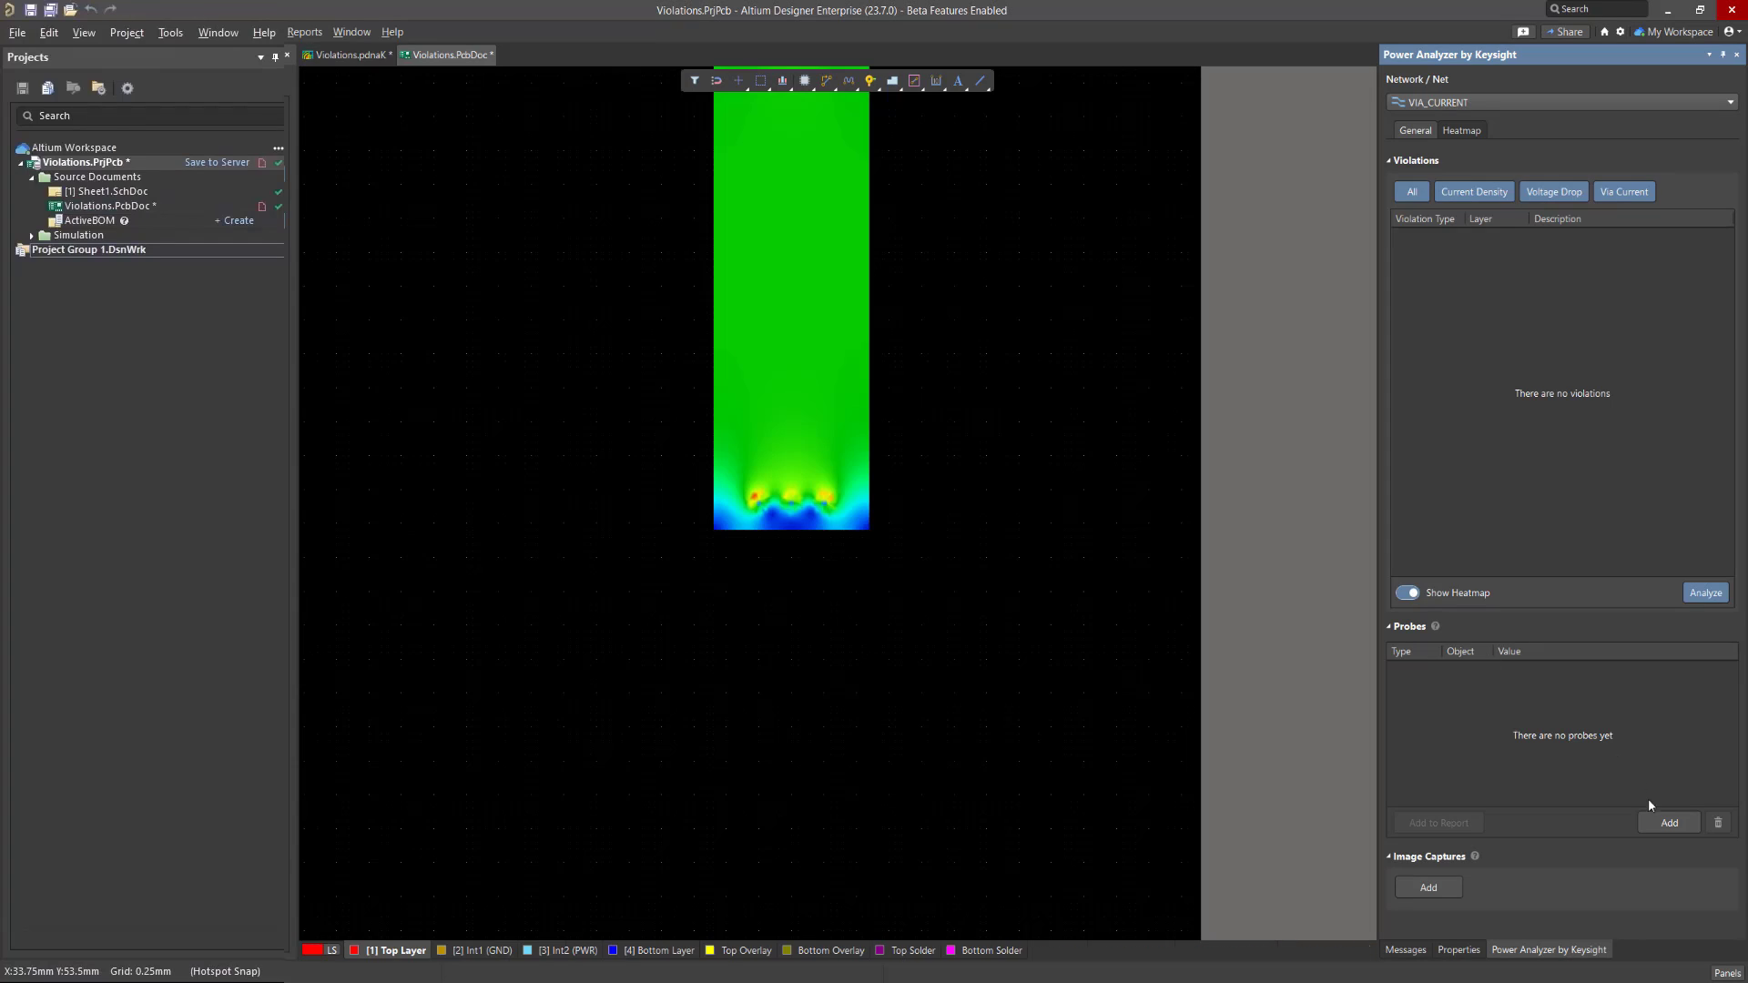
click(1664, 820)
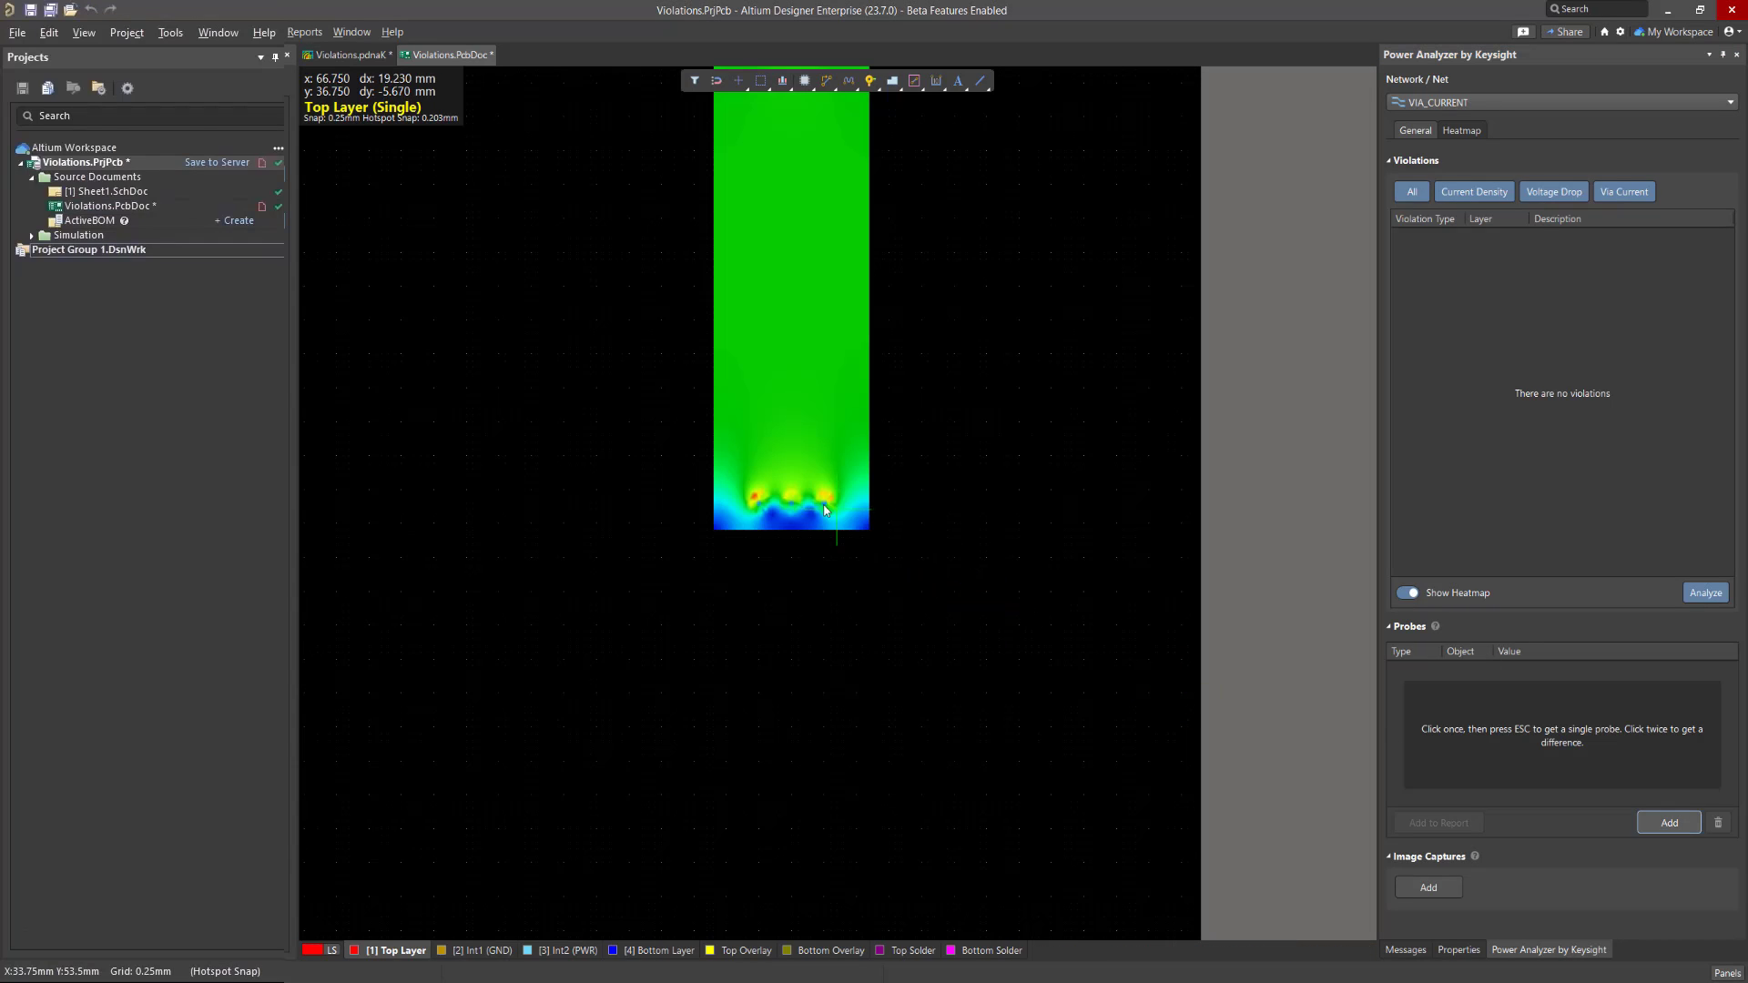
click(794, 504)
key(Escape)
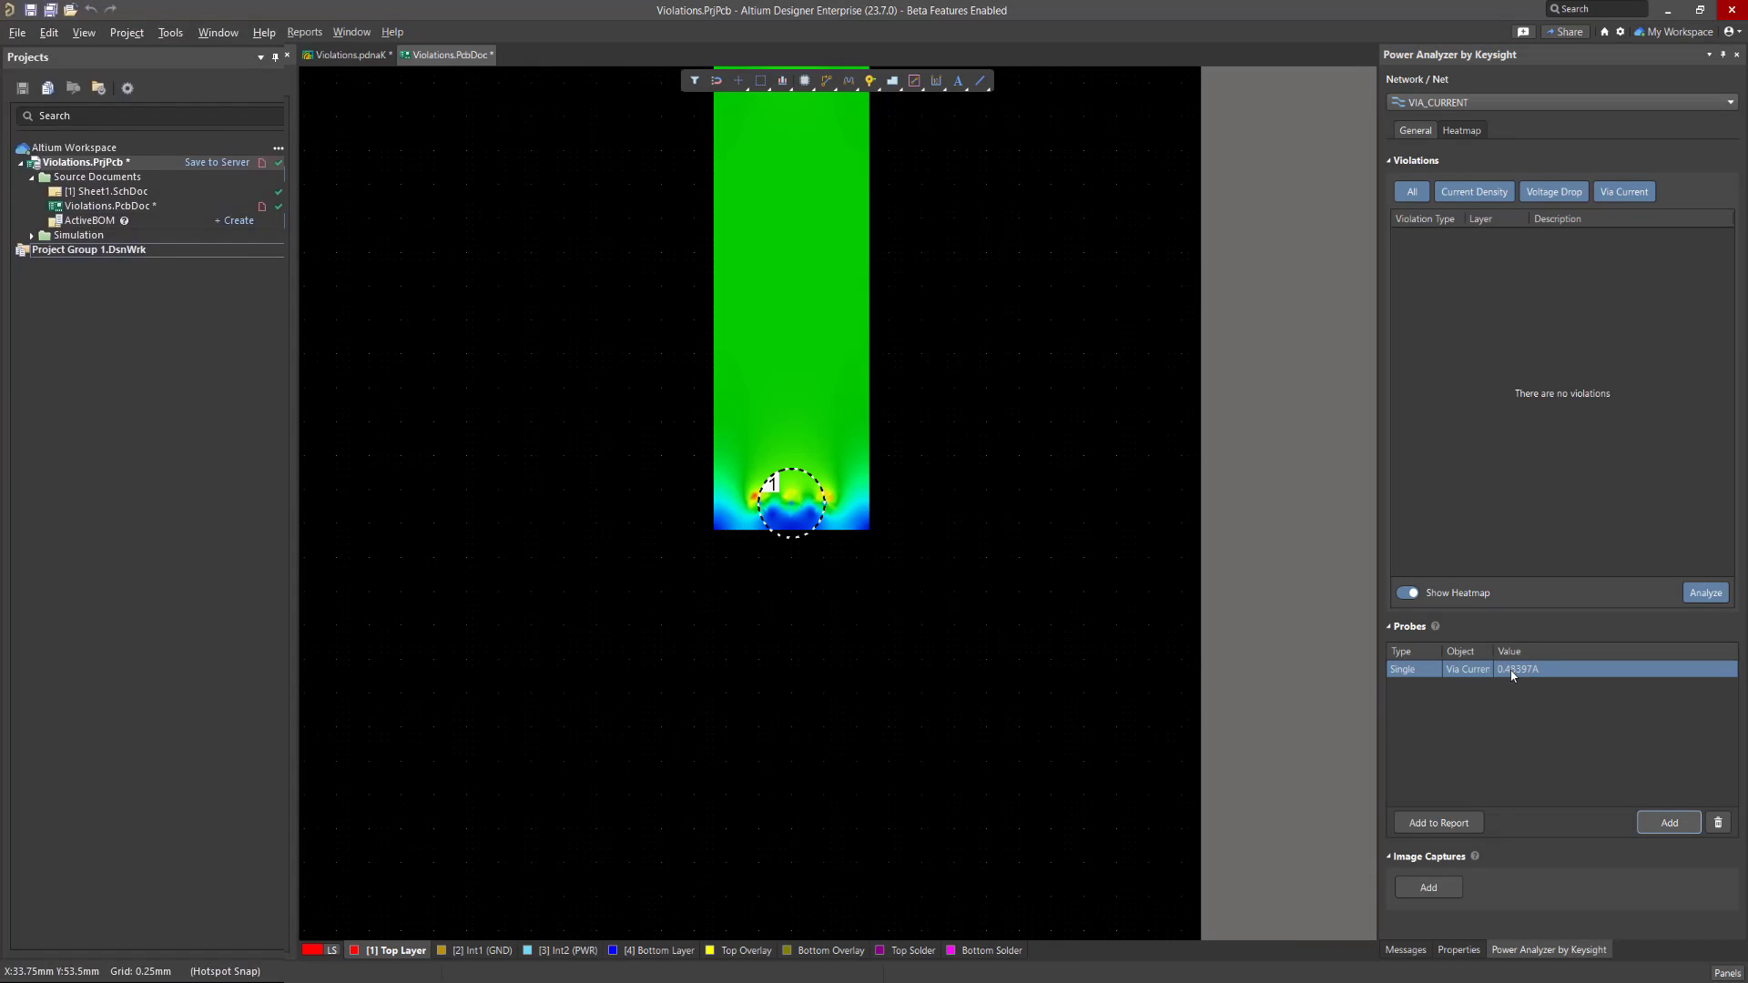